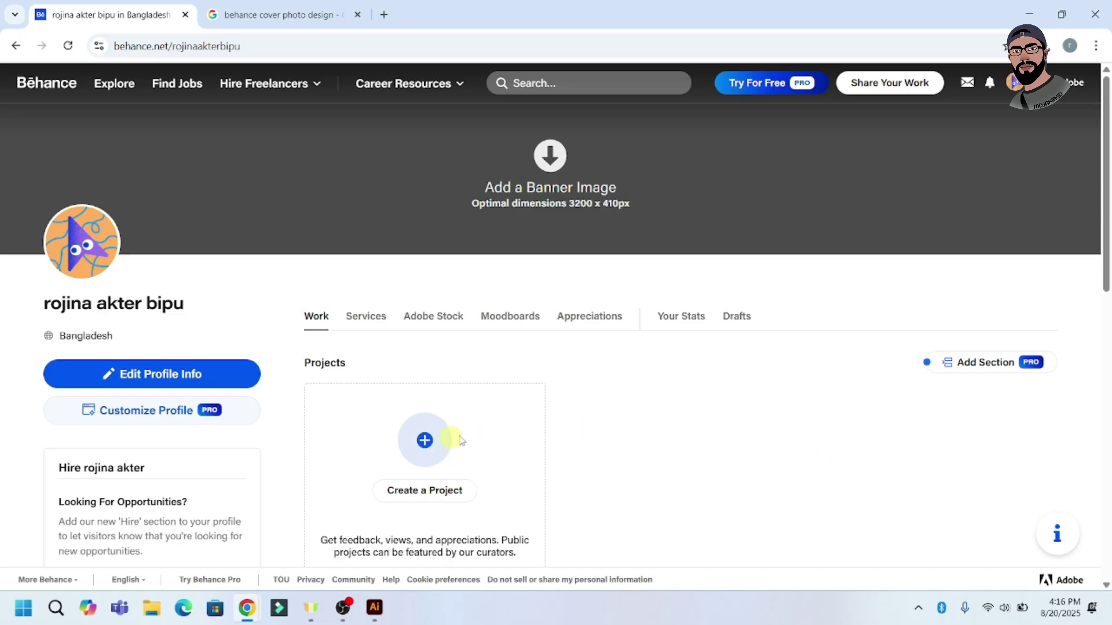
mouse_move(898, 82)
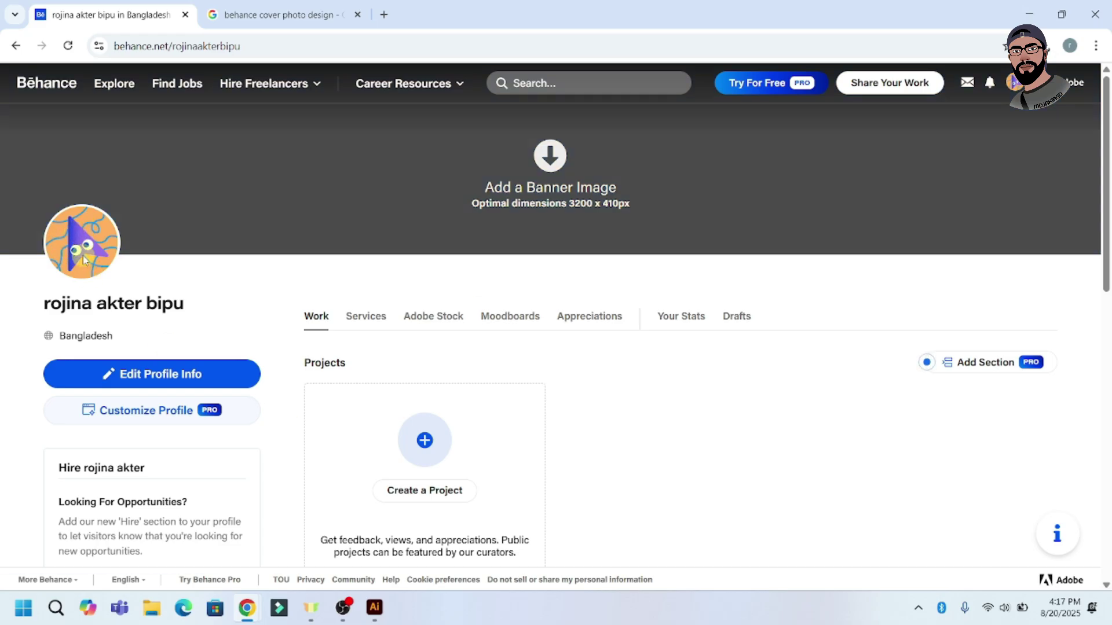
scroll(115, 342, "down", 1)
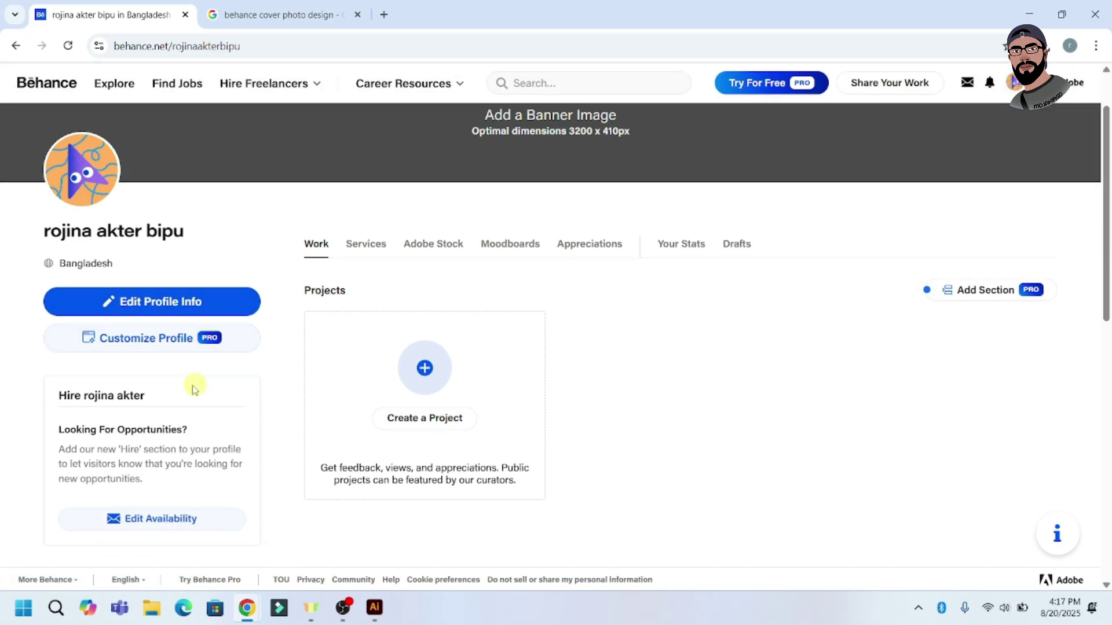
scroll(194, 417, "down", 1)
scroll(191, 451, "up", 2)
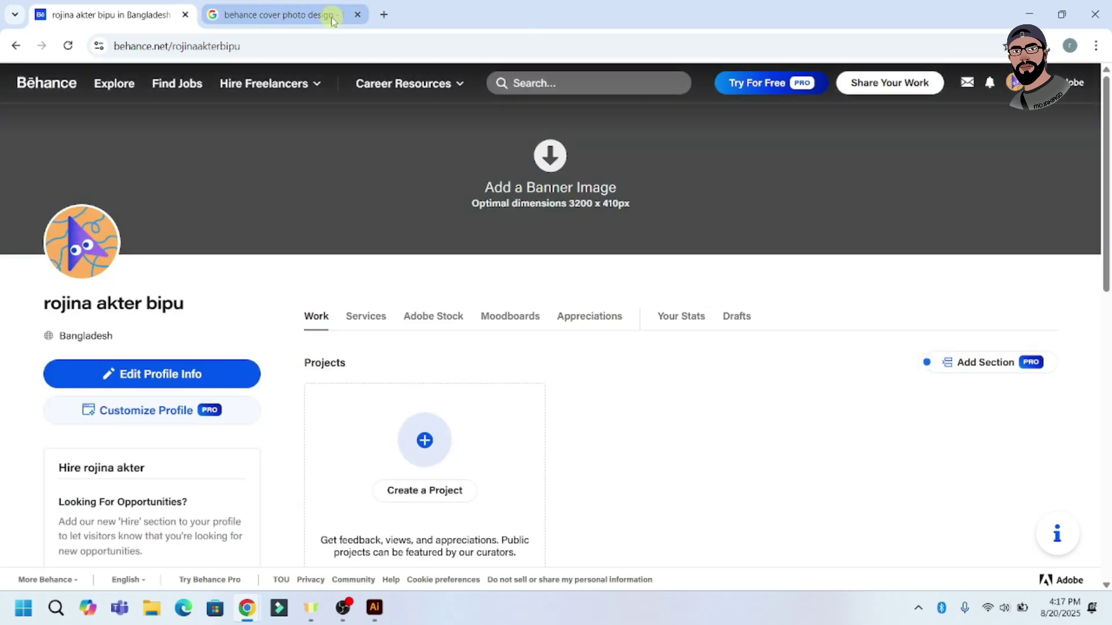
Step: Search the web for the graphic designer's username in a new browser tab and open their Behance profile
key("ctrl+t")
left_click(144, 12)
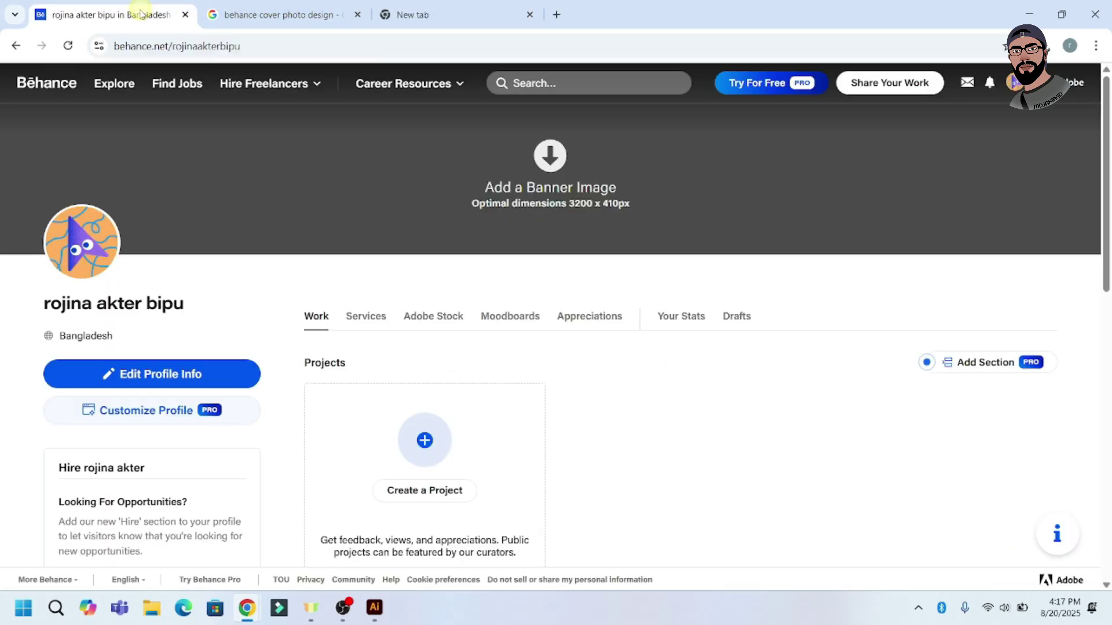
left_click(440, 12)
left_click(411, 47)
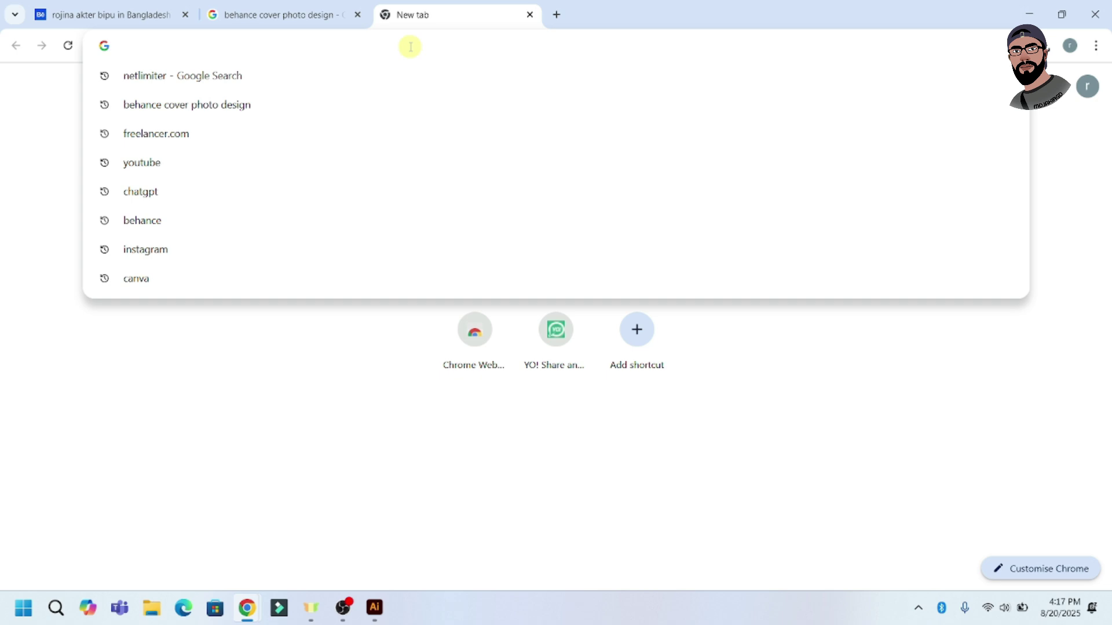
type("mdjakirgd")
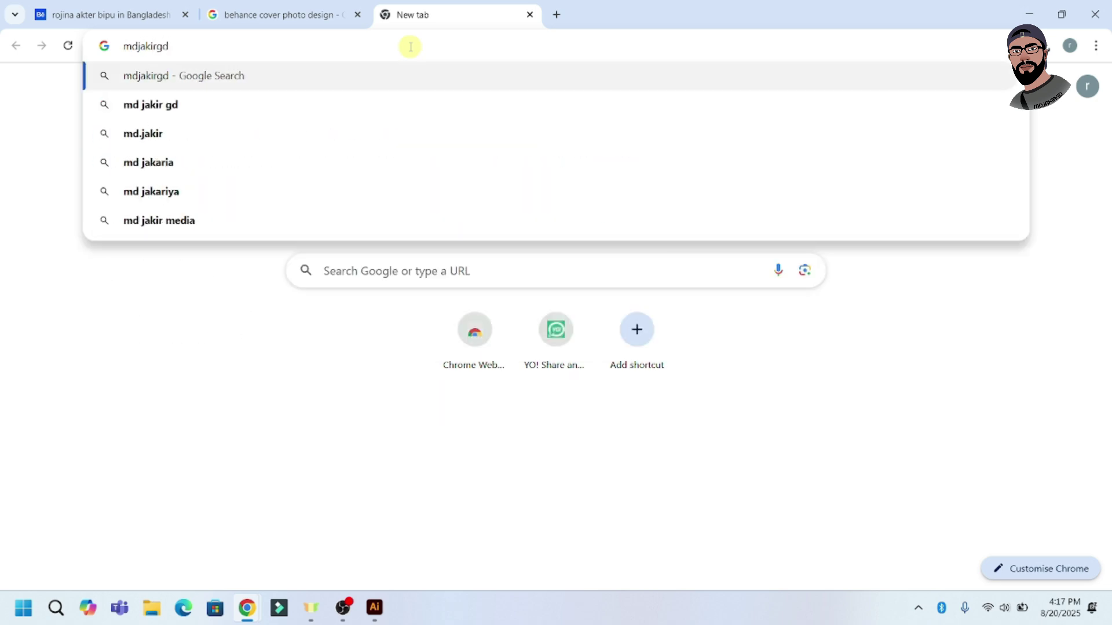
key("Return")
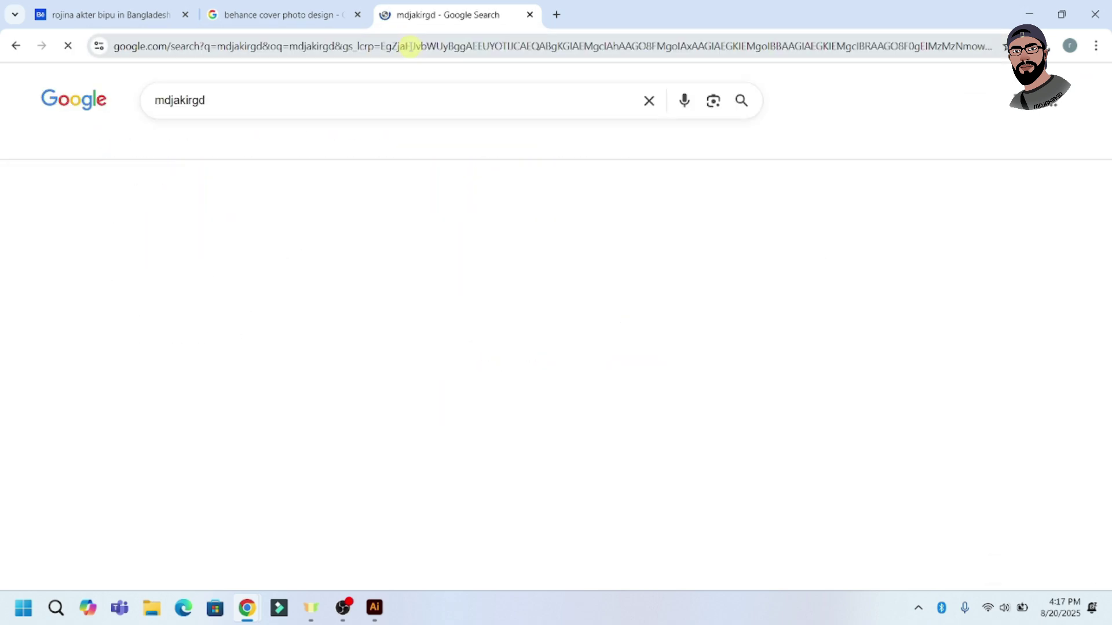
left_click(270, 293)
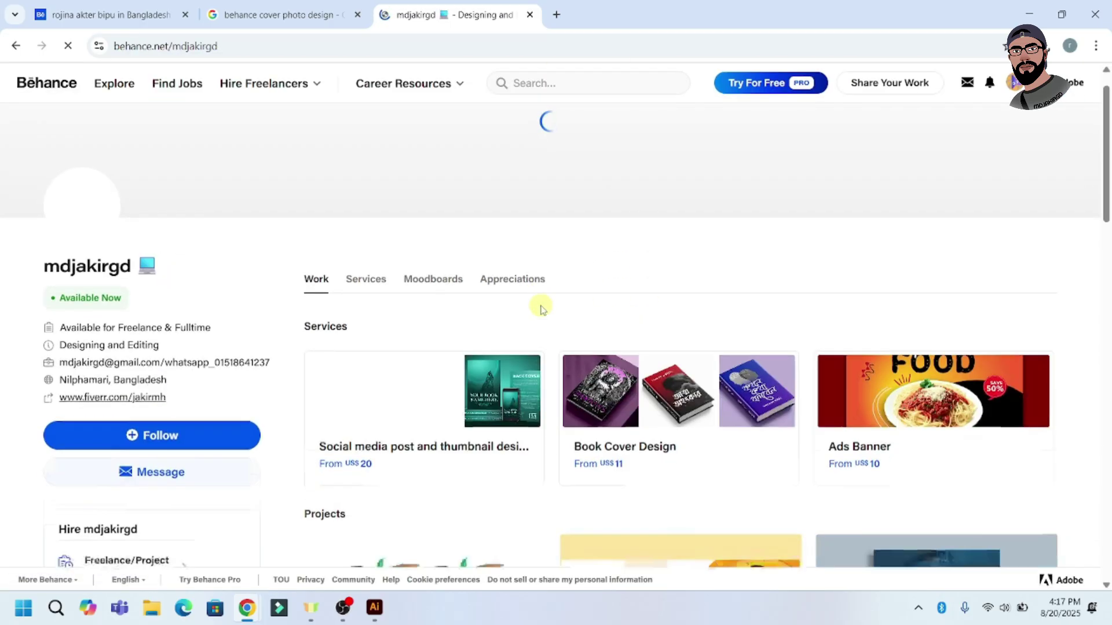
left_click(557, 15)
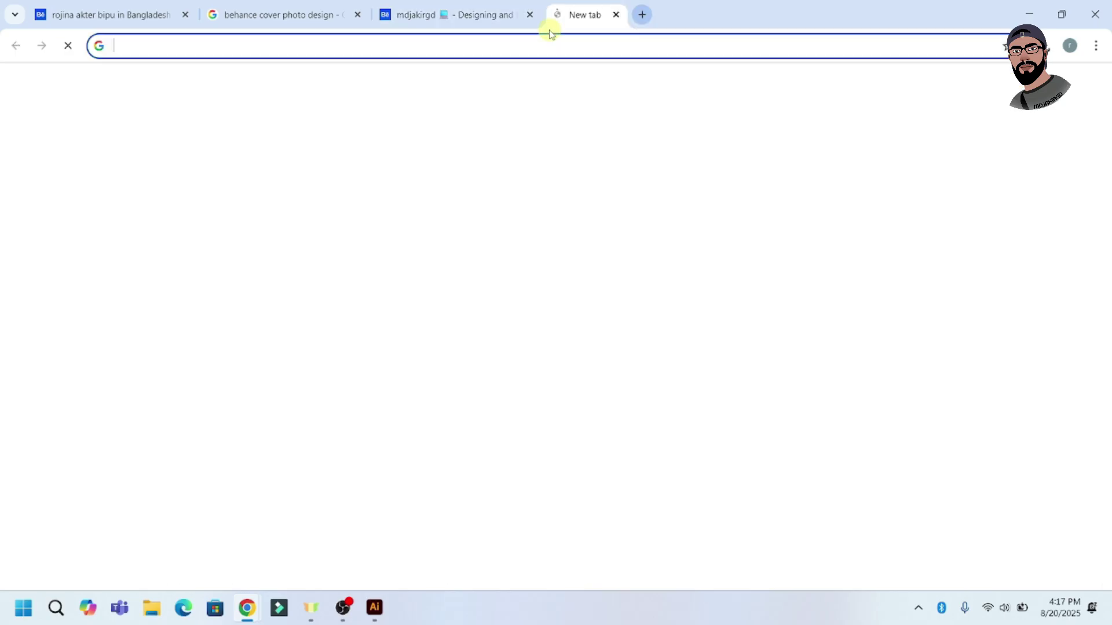
left_click(492, 12)
left_click(107, 14)
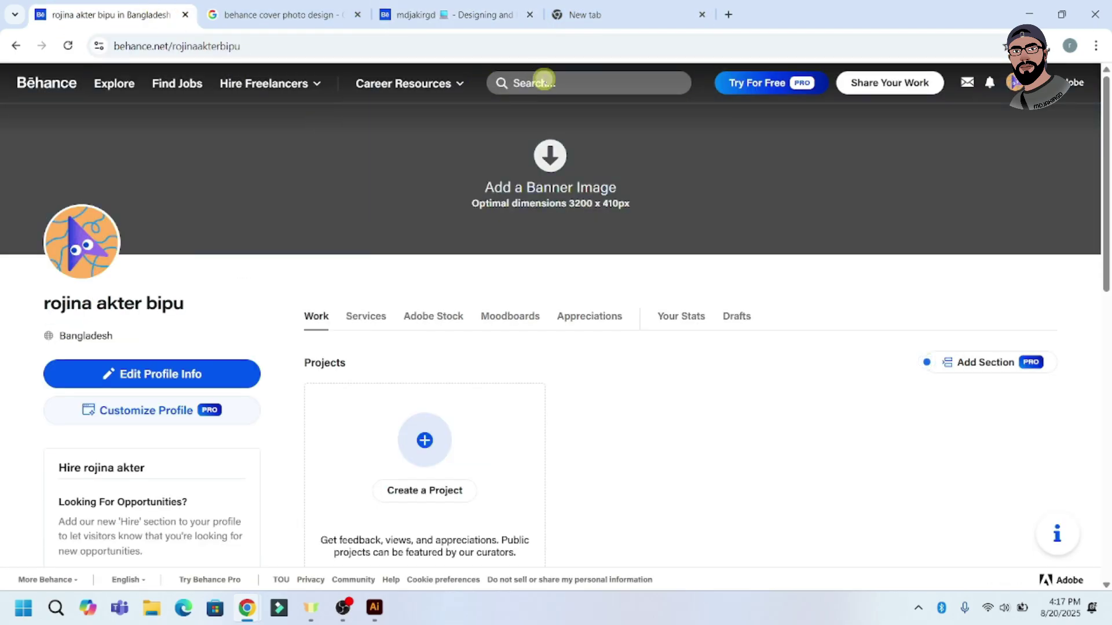
left_click(544, 79)
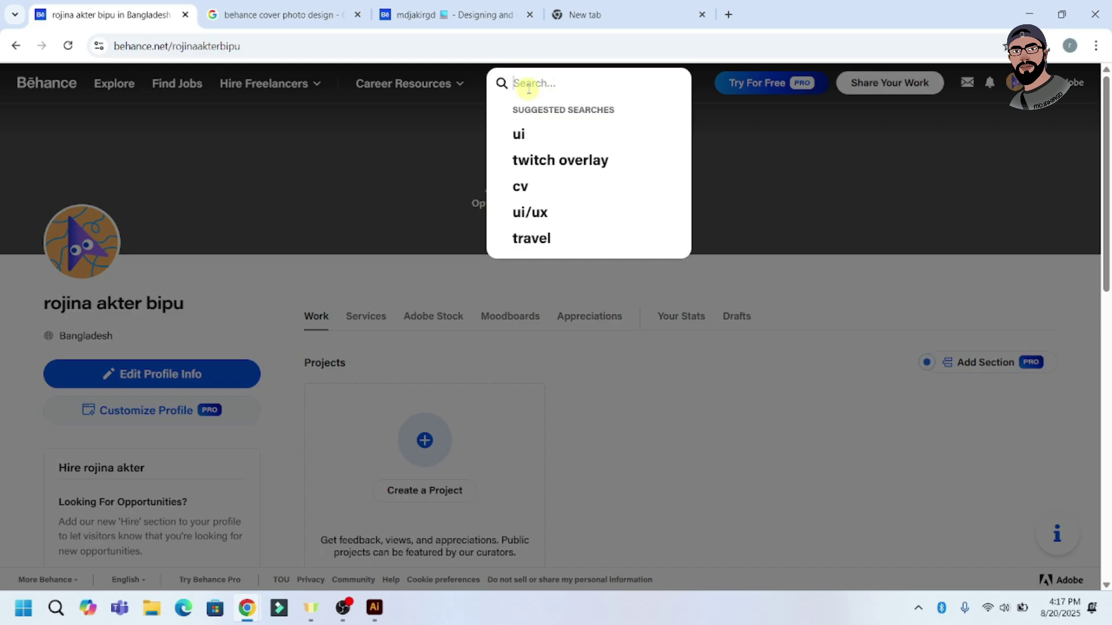
Step: Review the services, projects, profile details and banner on the graphic designer's Behance profile
left_click(455, 14)
mouse_move(463, 95)
scroll(5, 371, "down", 8)
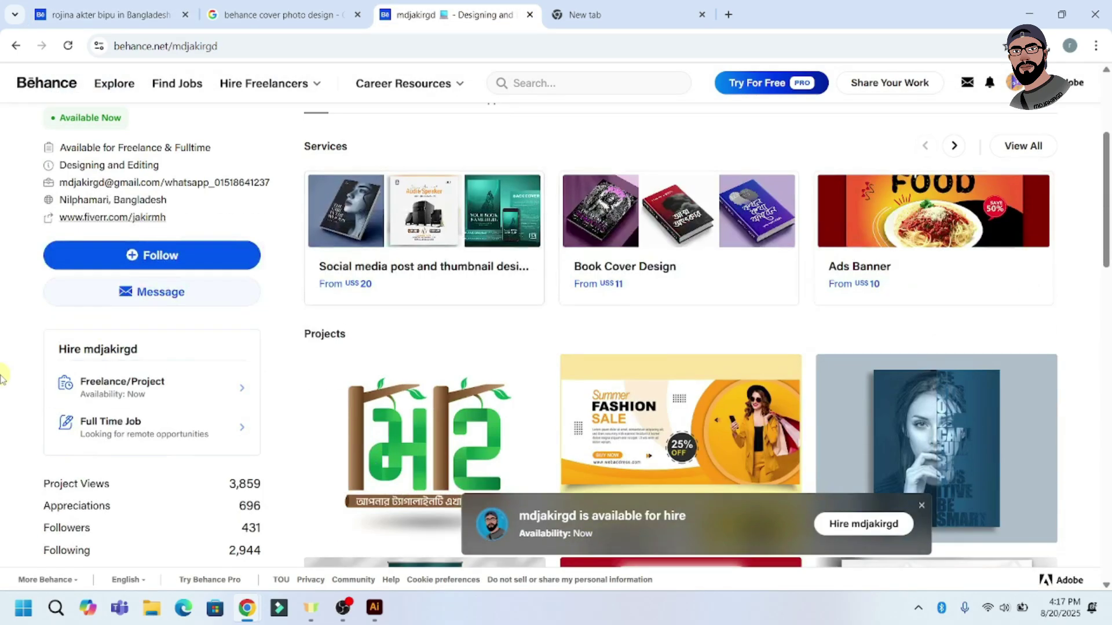
scroll(5, 371, "down", 7)
scroll(131, 355, "up", 7)
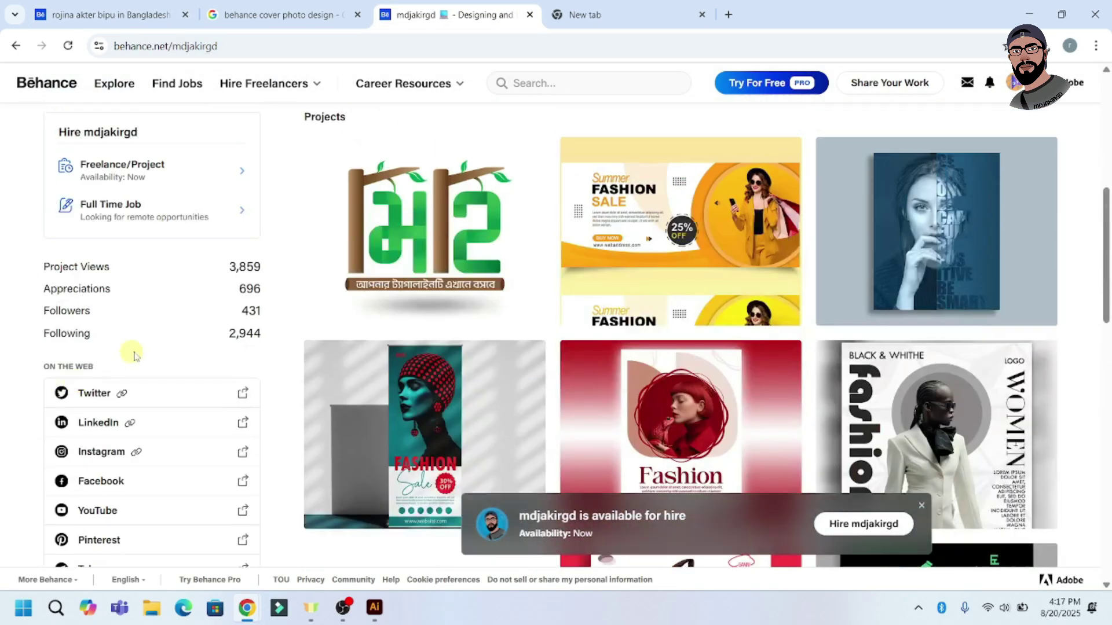
scroll(87, 412, "up", 6)
scroll(173, 294, "up", 2)
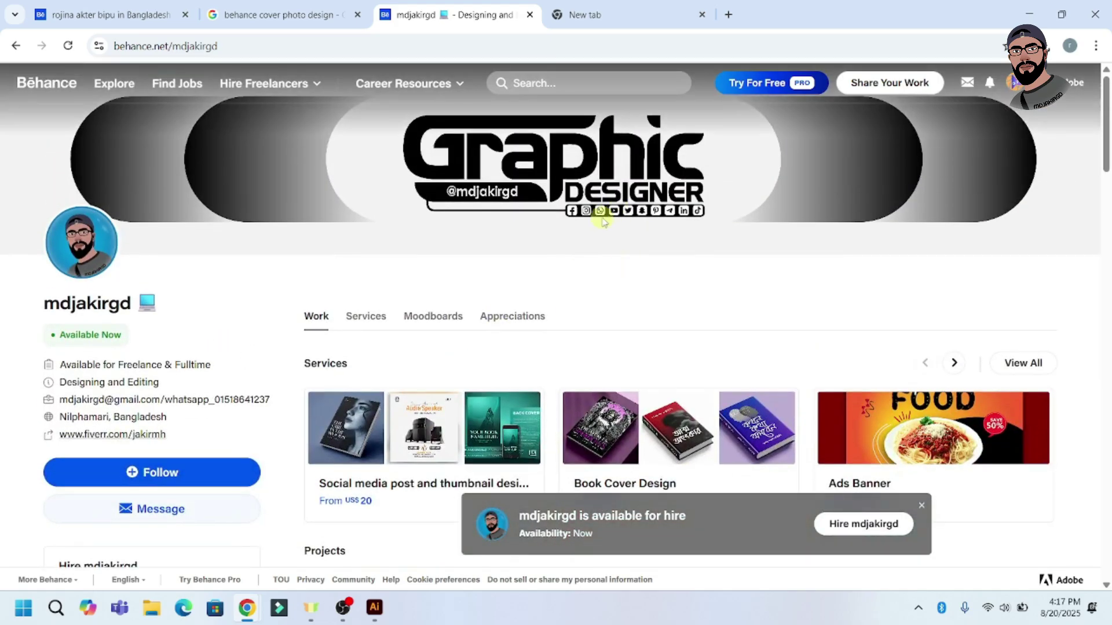
Step: View the designer's "Graphic Designer" banner image in its own browser tab, then close that tab
right_click(595, 200)
left_click(637, 217)
key("ctrl+Tab")
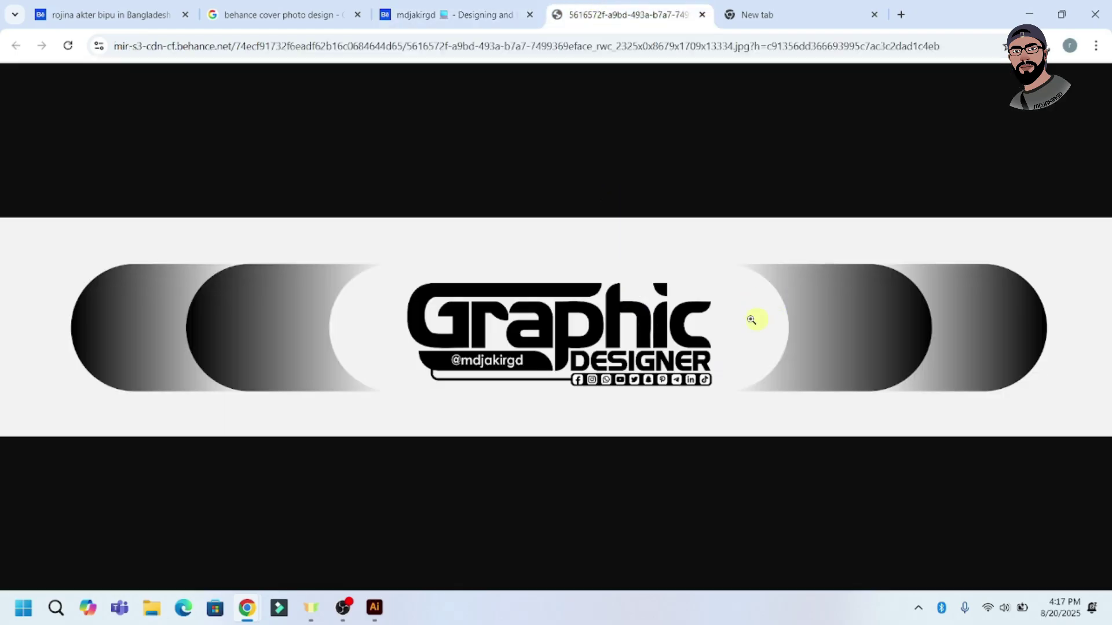
left_click(673, 279)
left_click(652, 276)
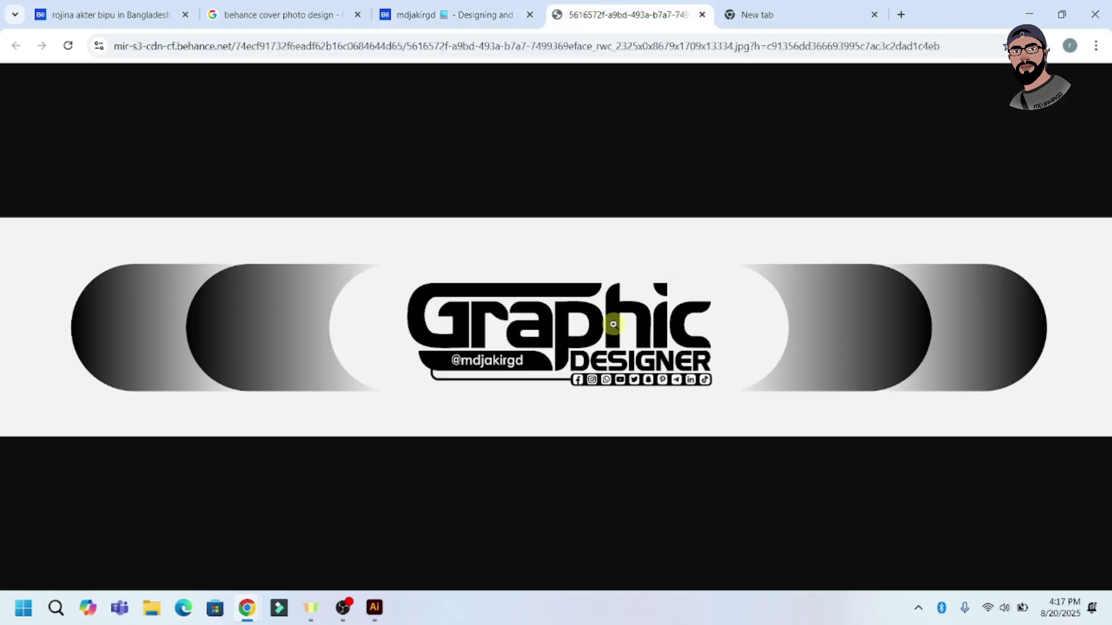
left_click(700, 16)
Step: Browse the image results for "behance cover photo design" and preview the blue Freepik cover design
left_click(278, 14)
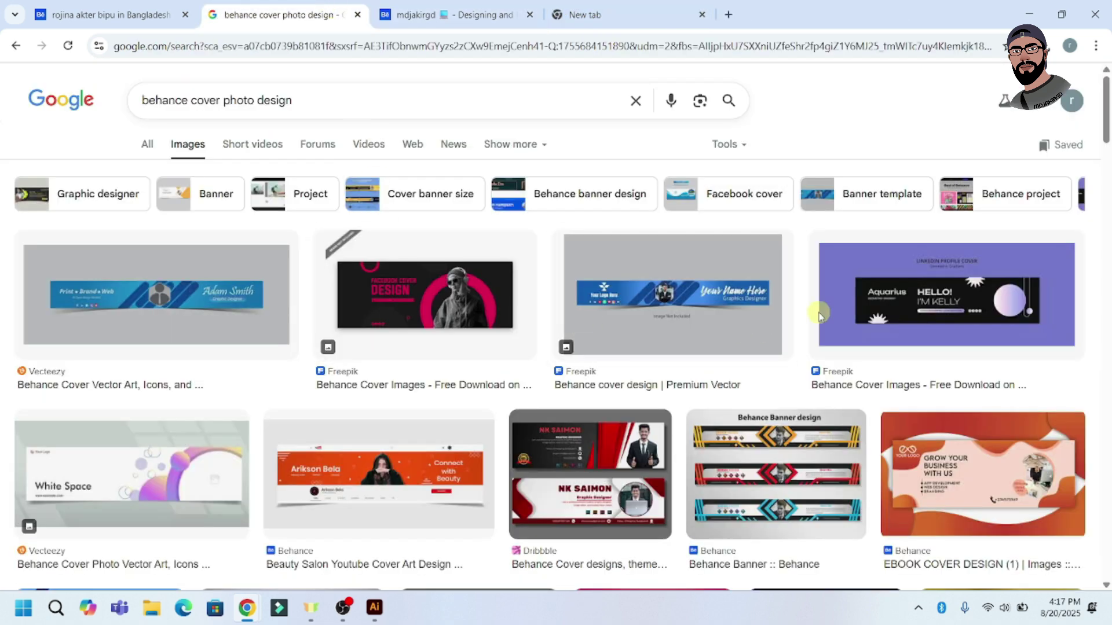
left_click(628, 285)
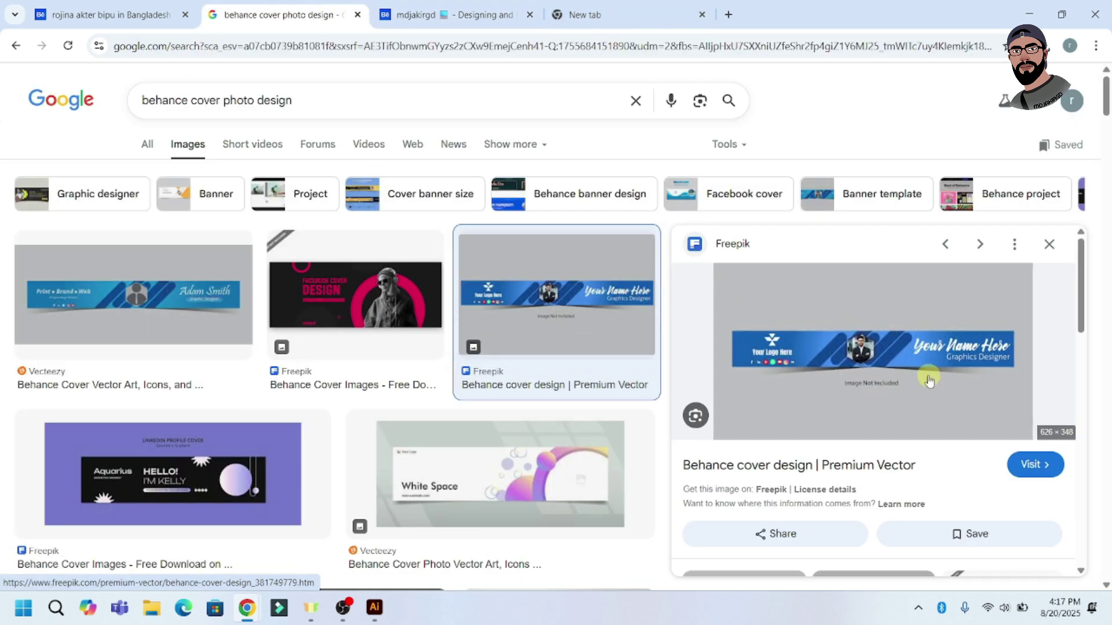
scroll(347, 347, "down", 5)
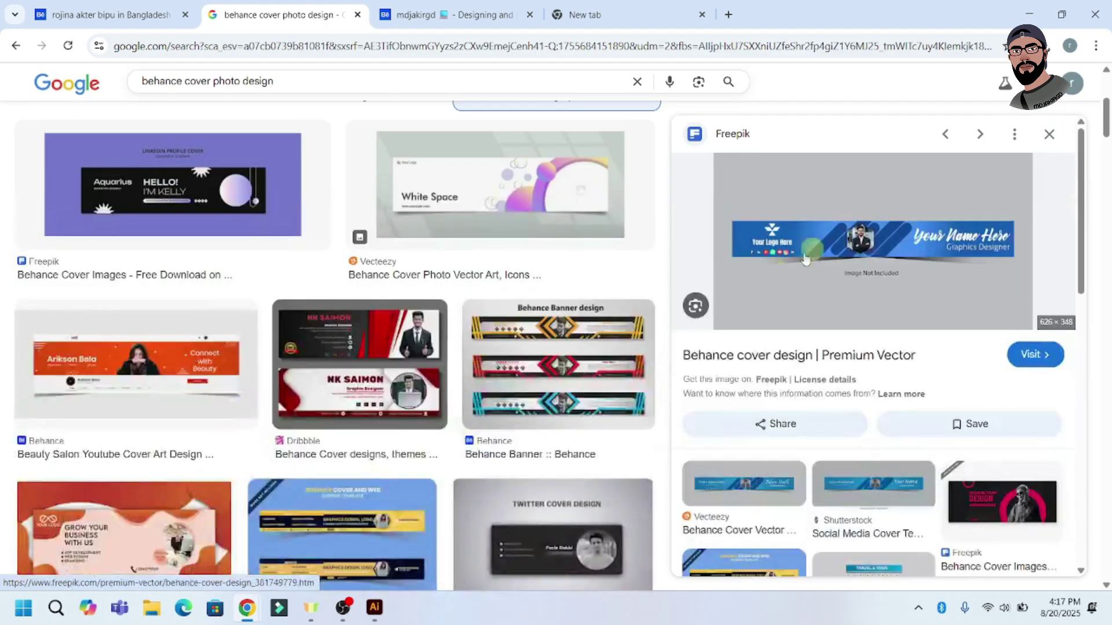
scroll(348, 348, "up", 5)
Step: Compare the profile that still lacks a banner with the designer's completed Behance profile
left_click(145, 17)
left_click(797, 288)
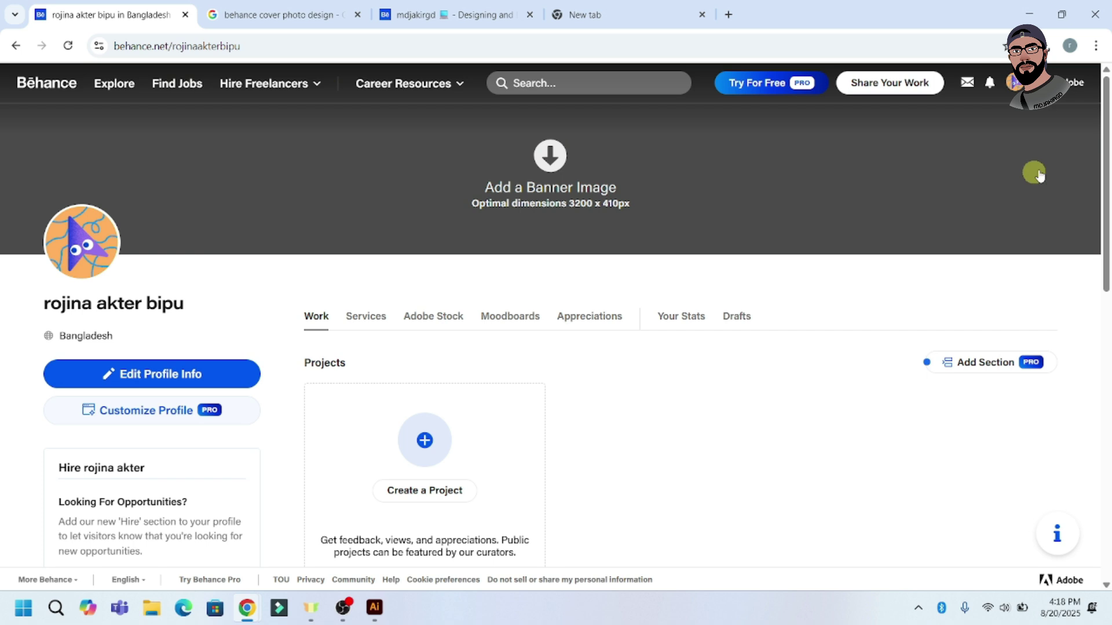
left_click(481, 15)
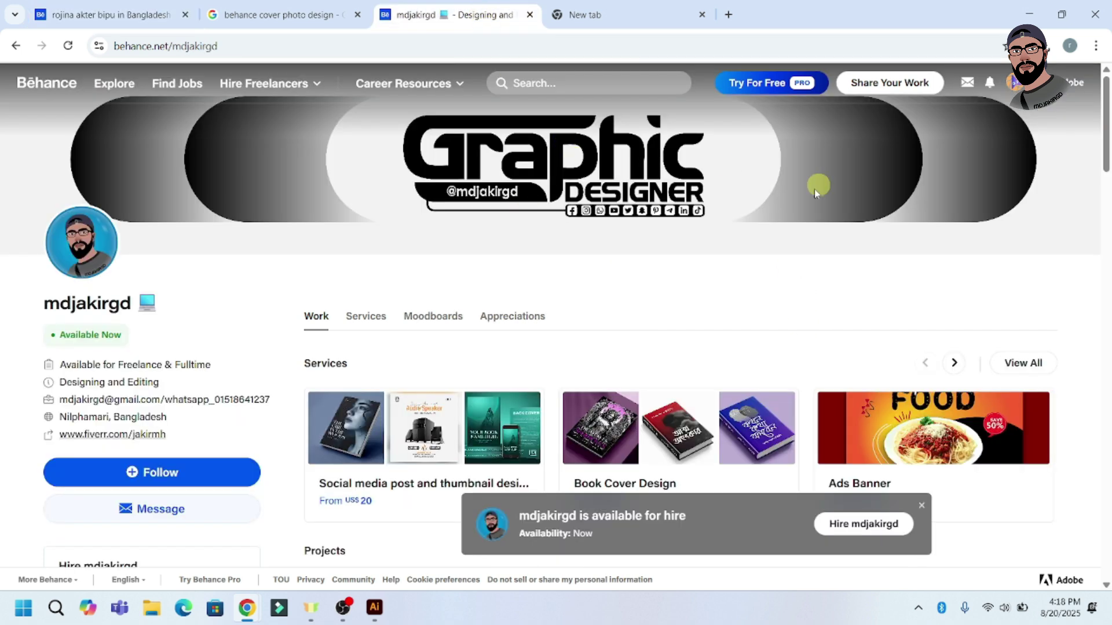
left_click(275, 7)
left_click(517, 18)
scroll(529, 112, "down", 5)
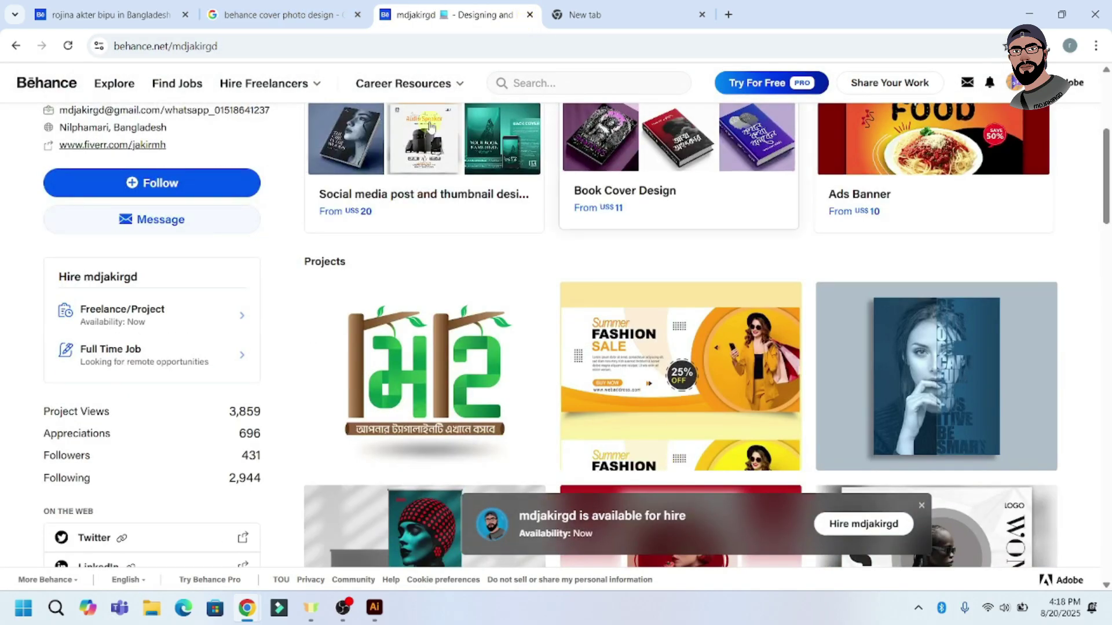
scroll(591, 139, "up", 4)
mouse_move(386, 84)
left_click(110, 15)
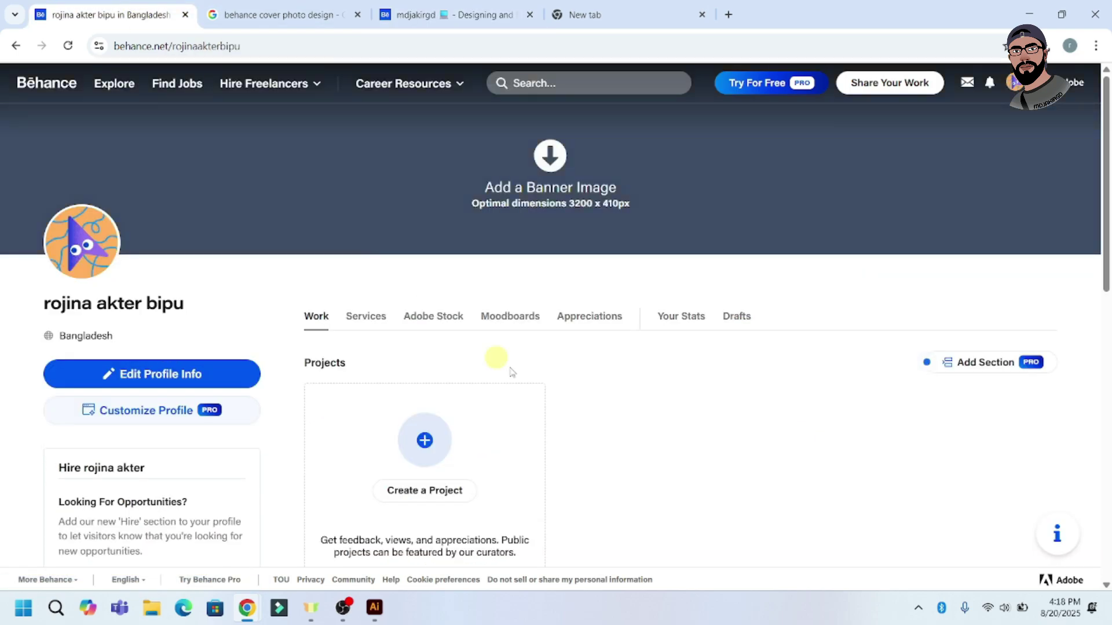
Step: Start a new Behance project and add the "Free-PSD-Creativ…" business card image from the Desktop folder
left_click(898, 83)
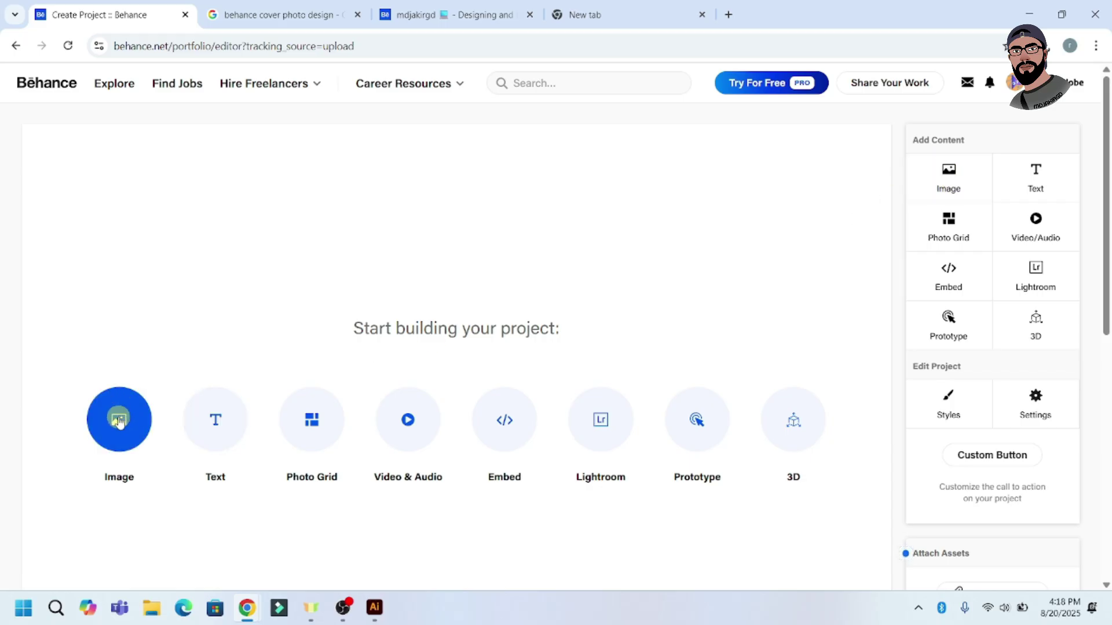
left_click(955, 179)
scroll(359, 168, "down", 1)
scroll(324, 165, "up", 1)
scroll(226, 180, "down", 3)
scroll(239, 207, "up", 3)
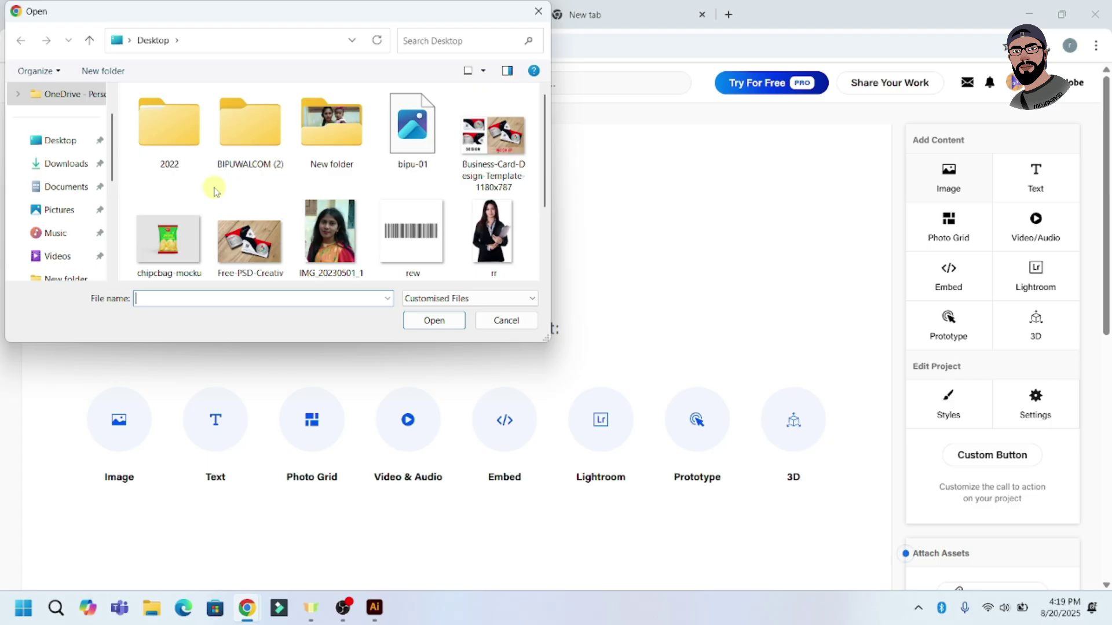
double_click(255, 241)
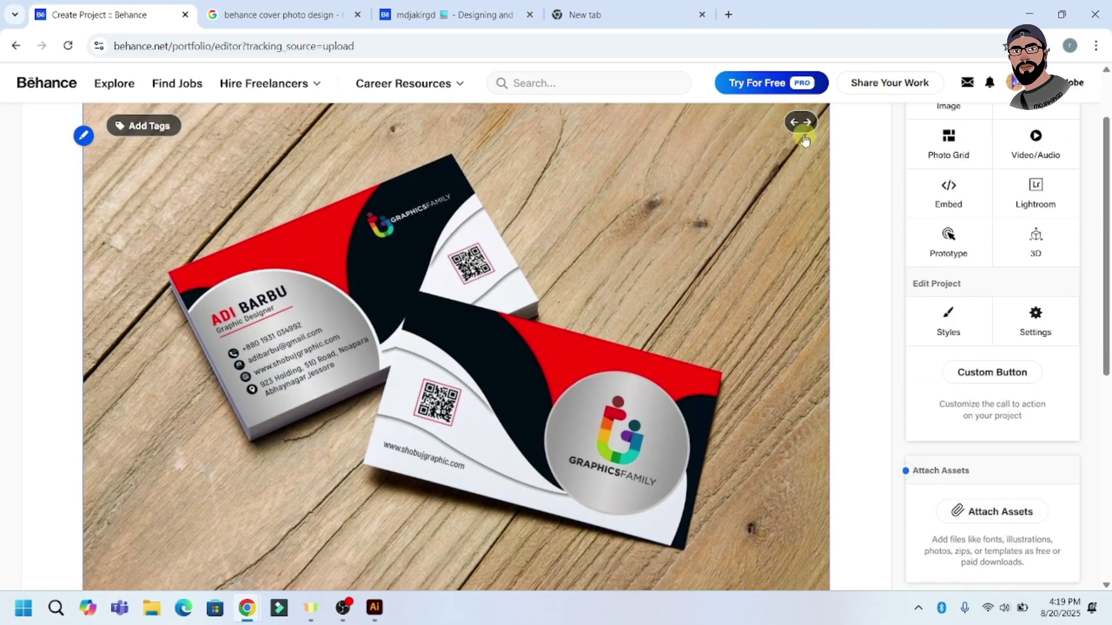
Step: Check the full-width requirement for the uploaded business card image and review the project editor's options
scroll(768, 271, "up", 2)
mouse_move(799, 208)
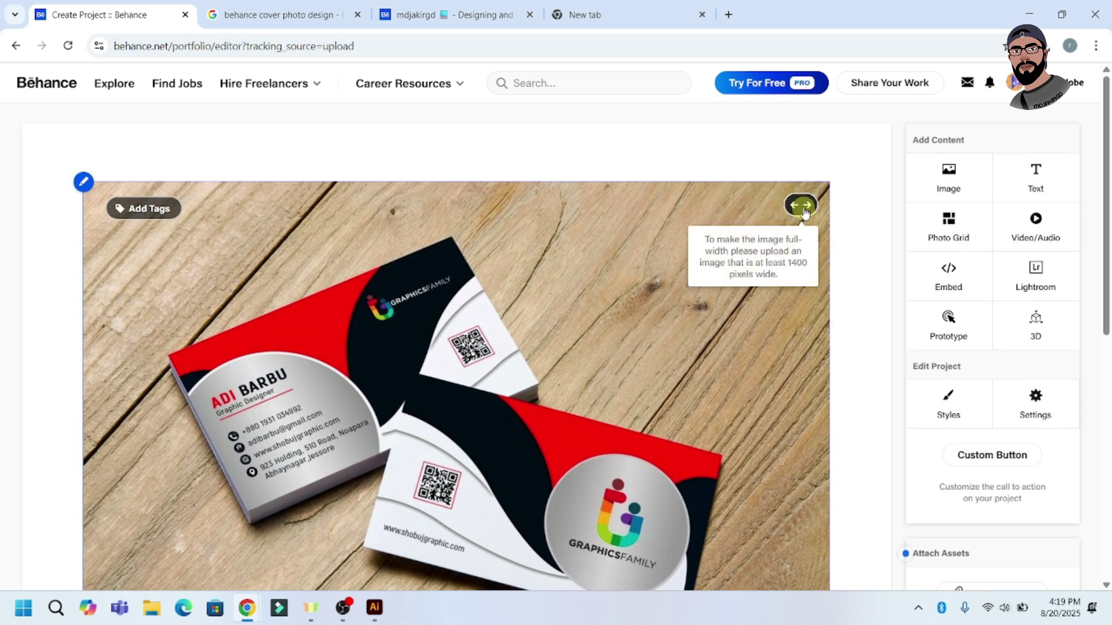
scroll(593, 332, "down", 4)
scroll(658, 323, "up", 4)
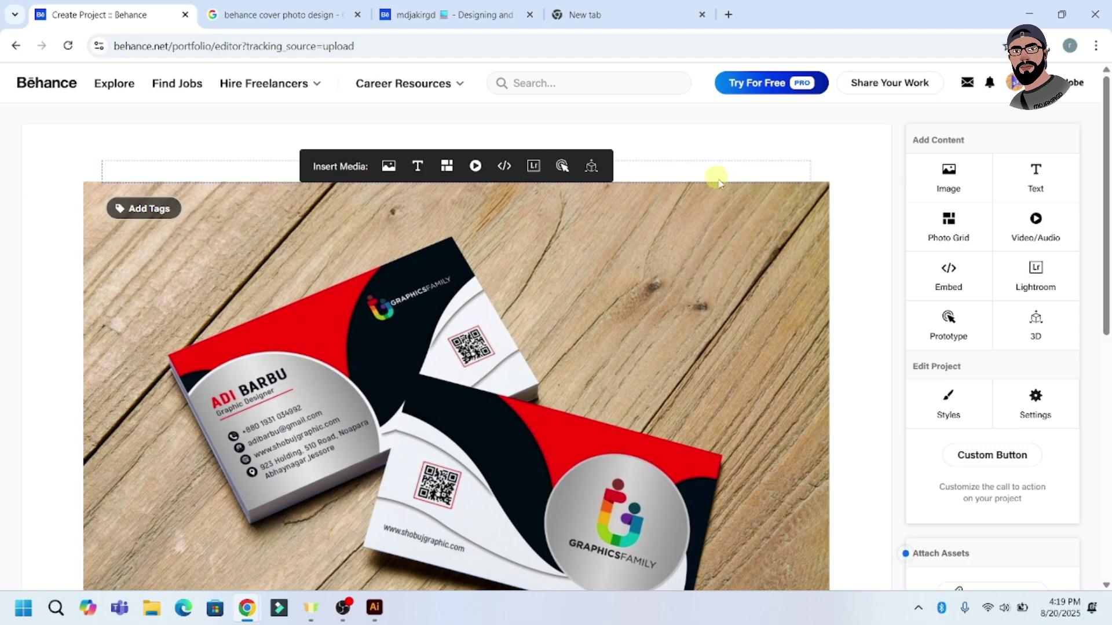
scroll(677, 325, "down", 5)
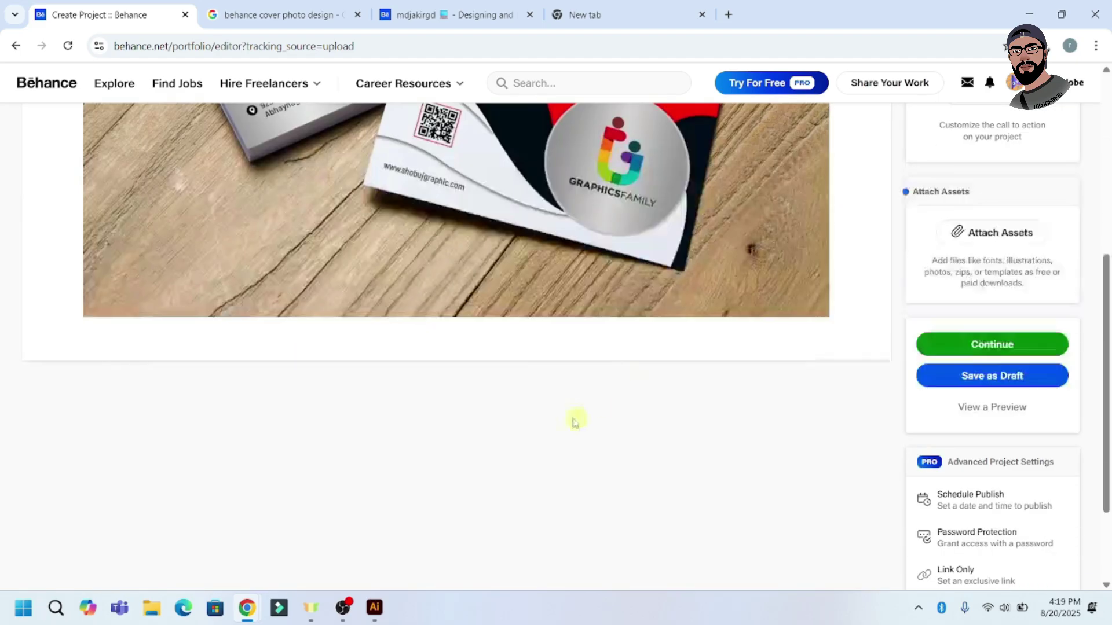
scroll(576, 421, "up", 4)
scroll(545, 312, "down", 7)
scroll(655, 353, "up", 7)
scroll(655, 353, "up", 1)
Step: Add the "Business-Card-Design-Template-1180x787" image to the project as the second image
left_click(950, 174)
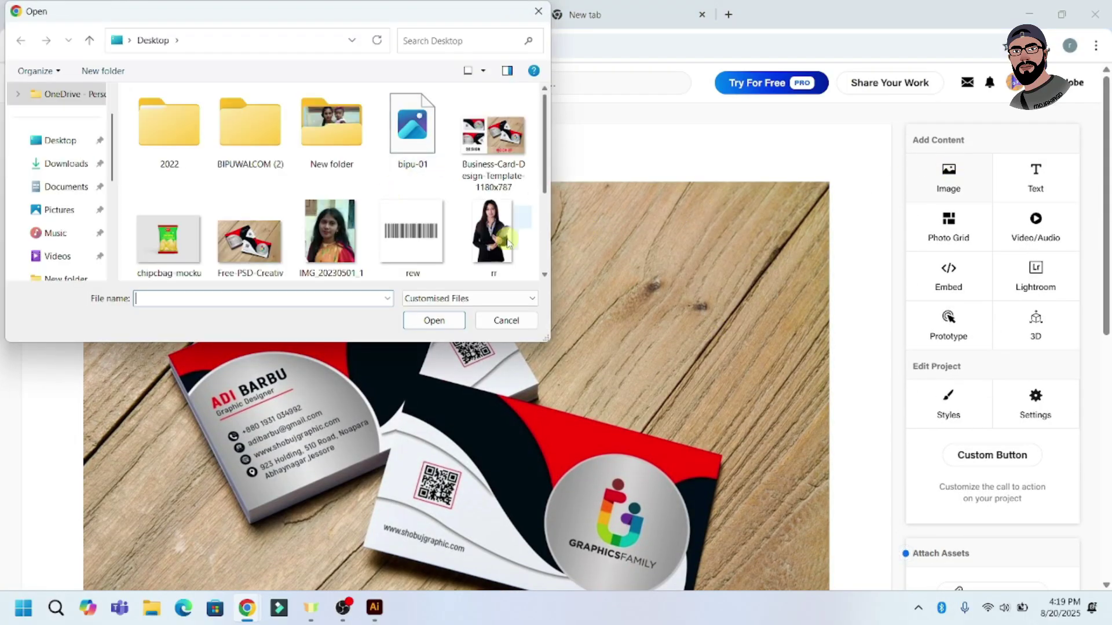
double_click(493, 140)
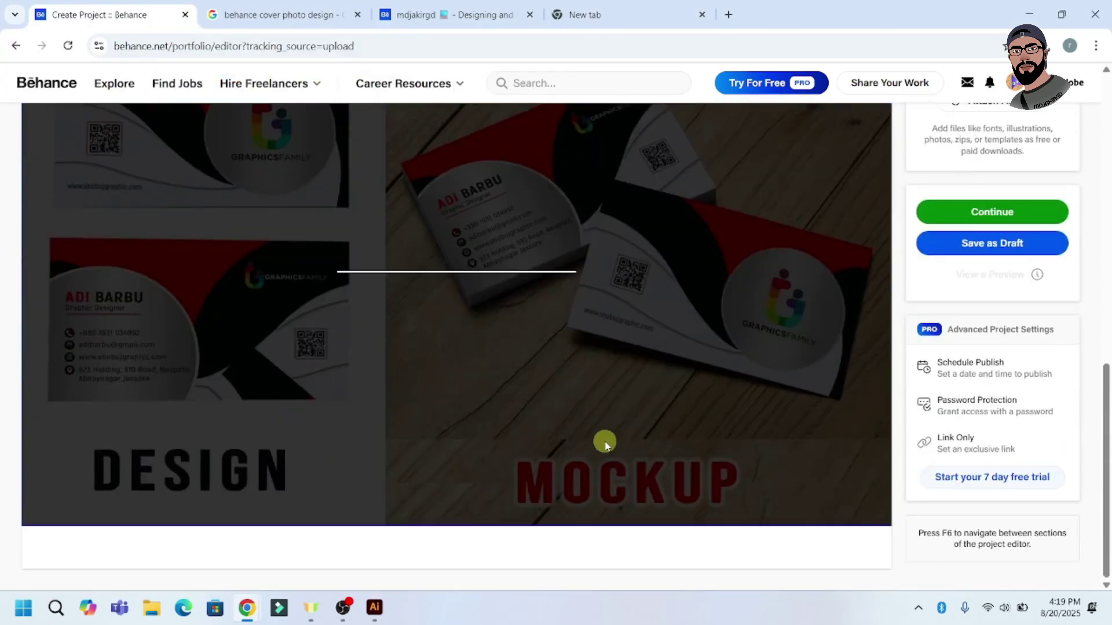
scroll(634, 435, "up", 4)
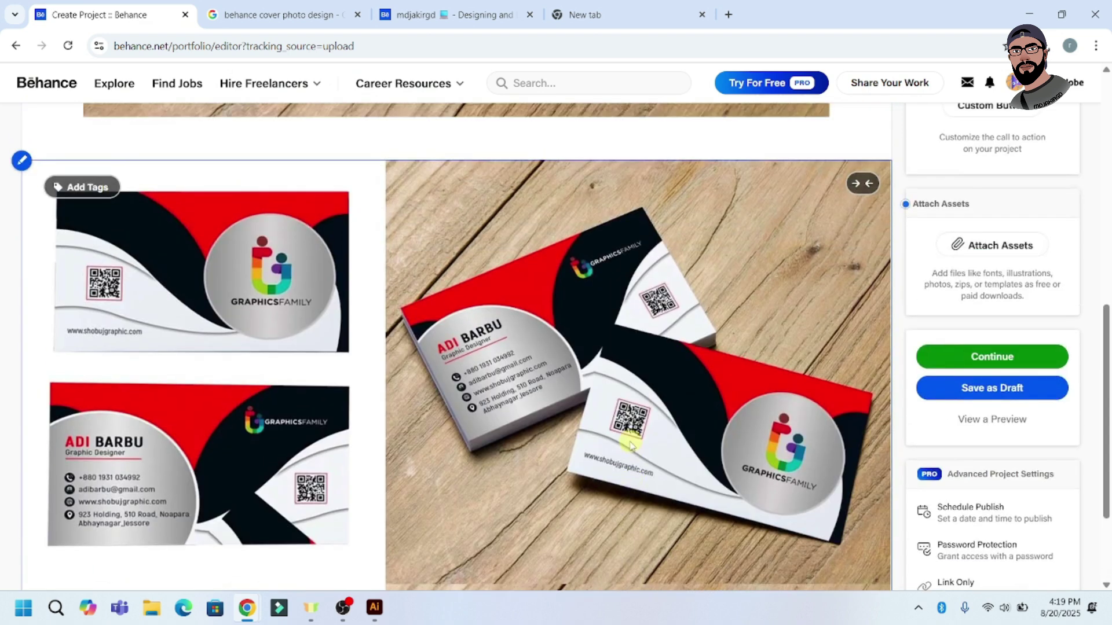
scroll(713, 298, "up", 3)
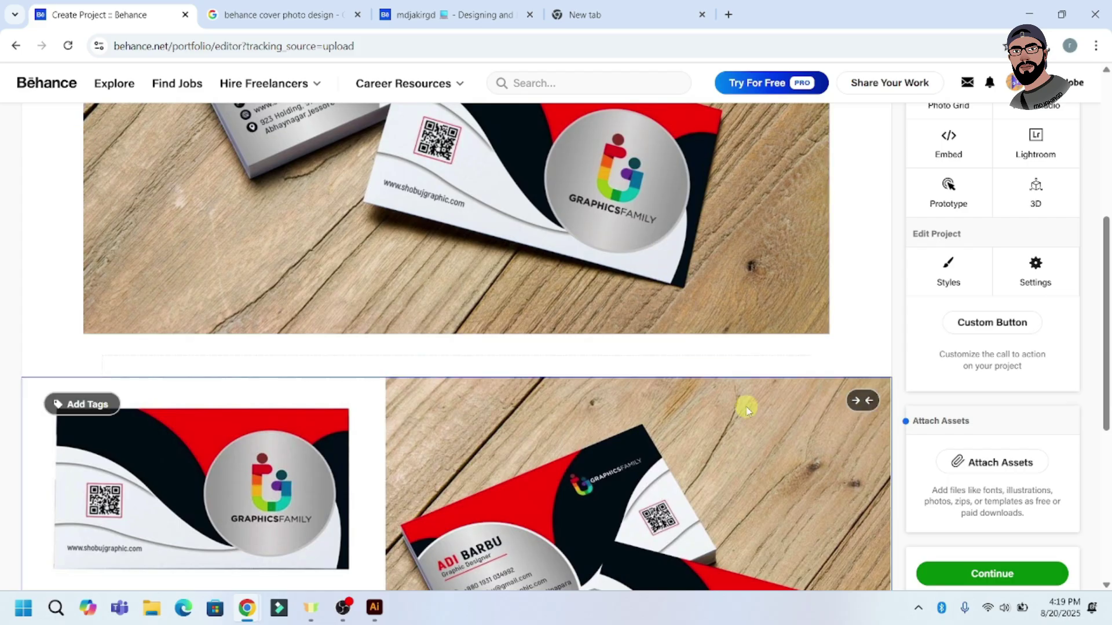
Step: Switch the second image from full width to standard width and check it against the first image
left_click(863, 406)
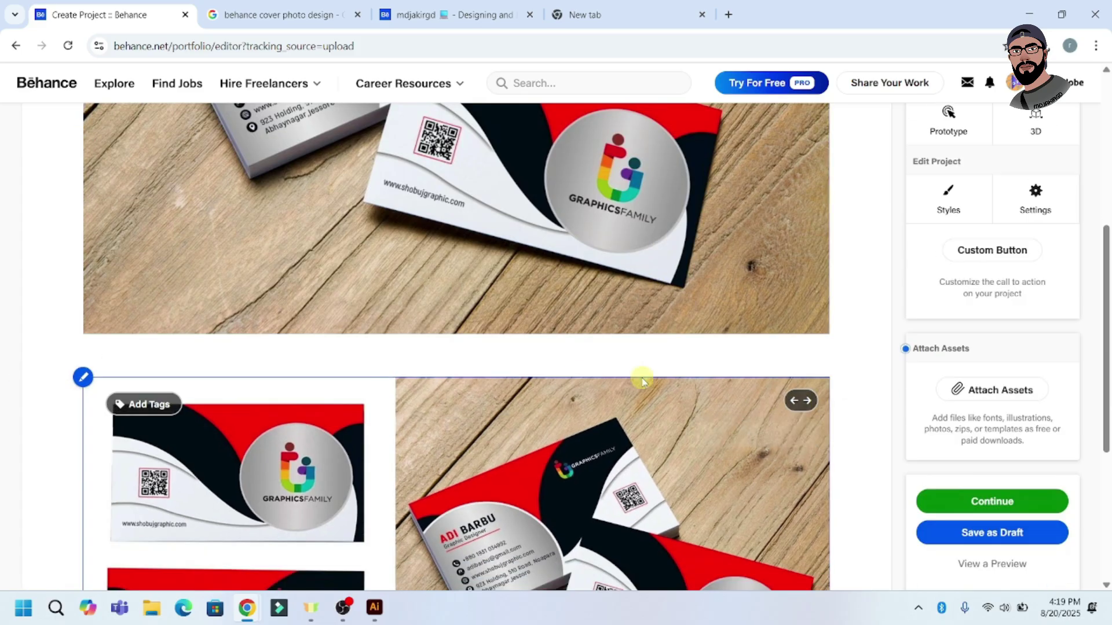
scroll(642, 406, "down", 5)
scroll(741, 454, "up", 10)
scroll(747, 416, "down", 5)
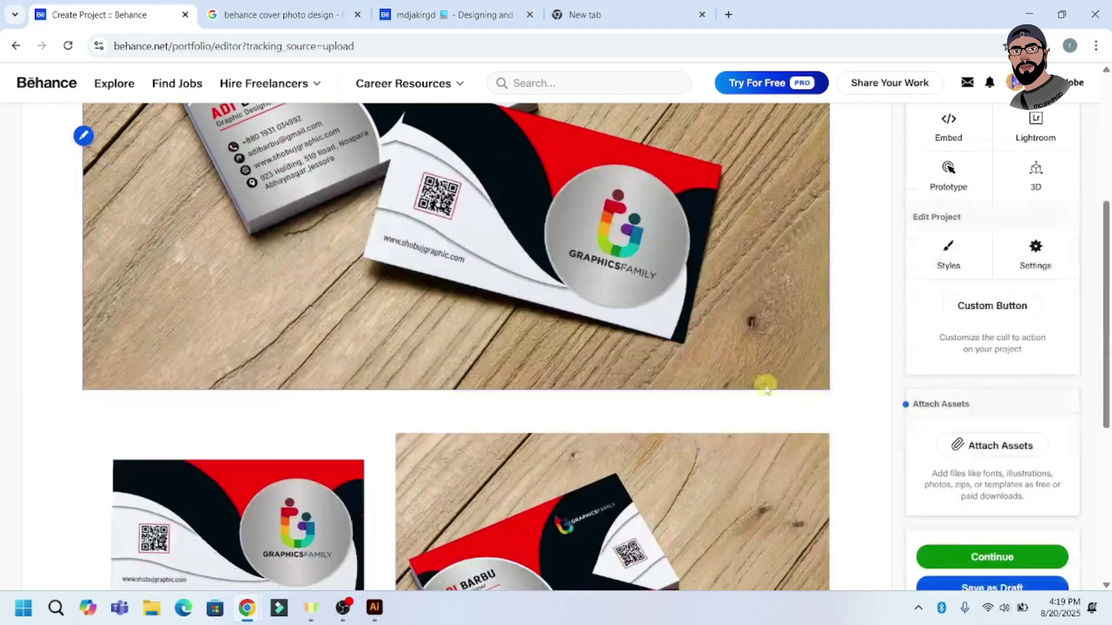
Step: Try the second business card image at full width and restore its side padding
left_click(802, 455)
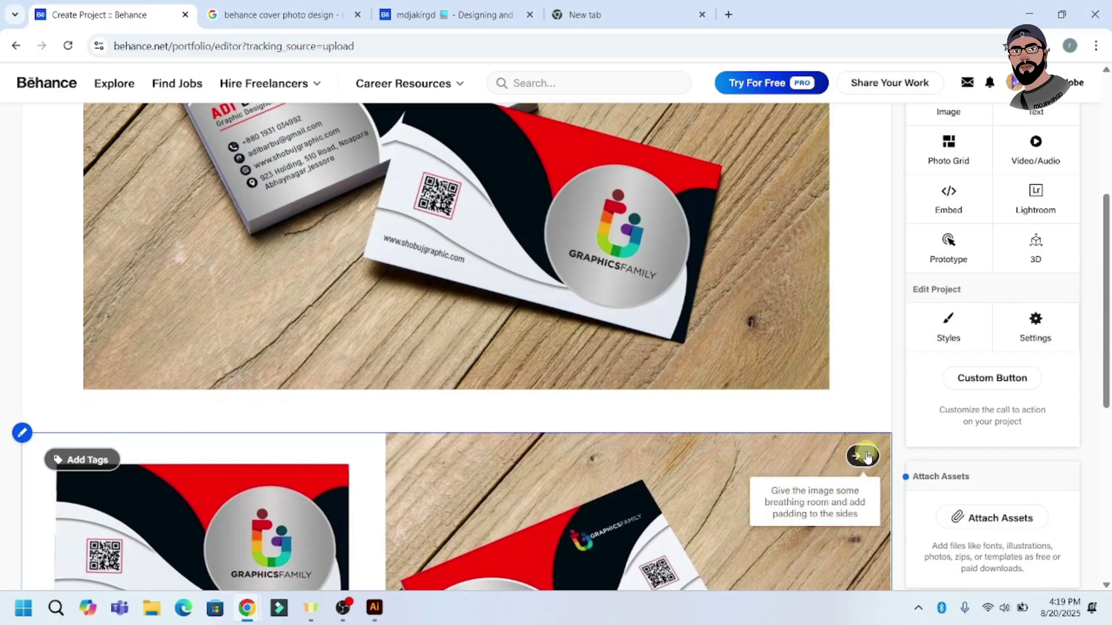
left_click(862, 454)
scroll(670, 428, "down", 6)
scroll(666, 423, "up", 5)
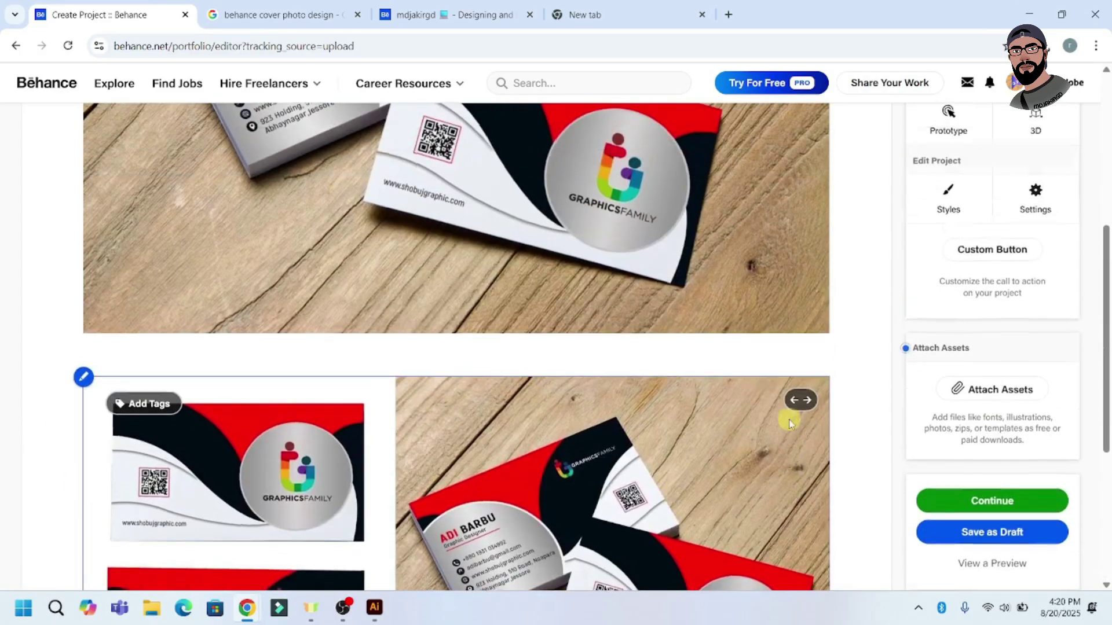
Step: Compare the size and spacing of the first business card mockup and the second design-and-mockup image
scroll(759, 414, "up", 6)
scroll(650, 377, "down", 6)
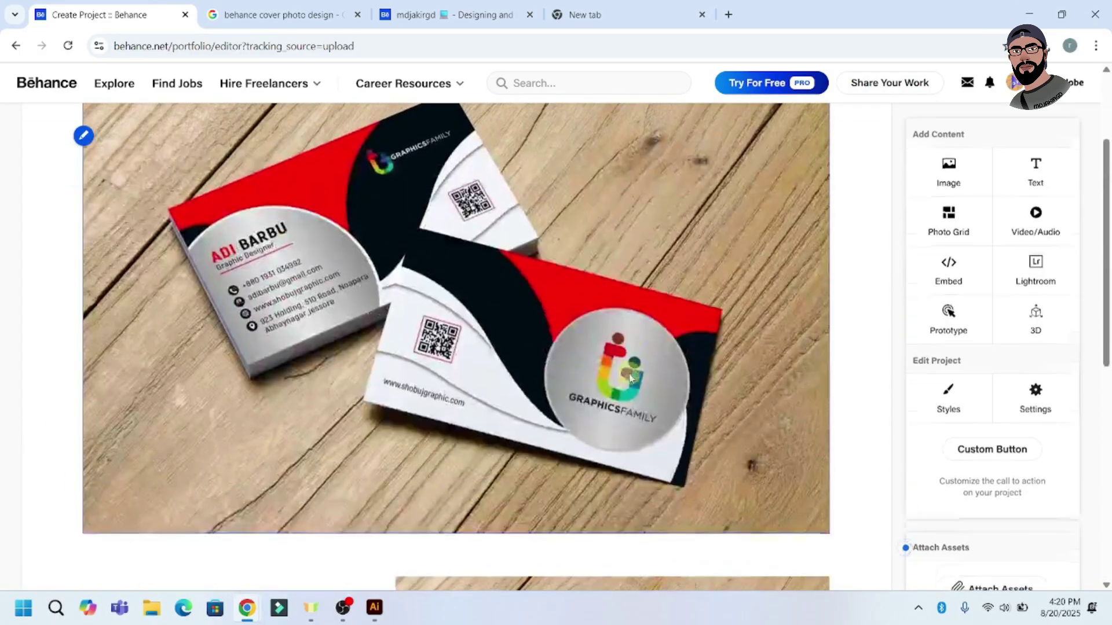
scroll(621, 404, "down", 4)
scroll(429, 341, "up", 5)
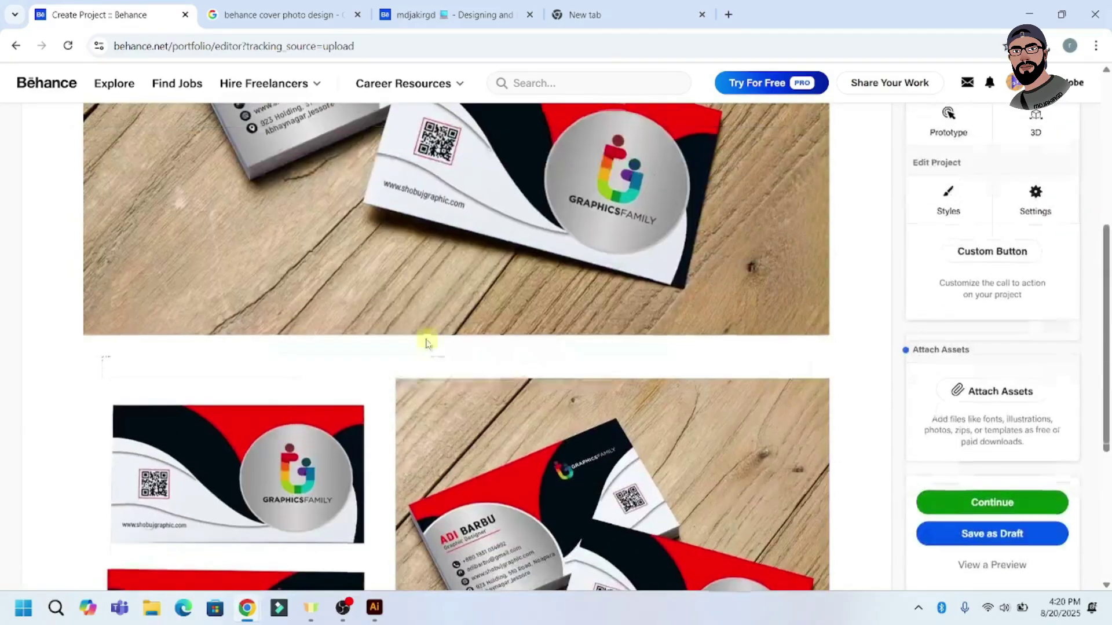
scroll(435, 339, "down", 4)
scroll(433, 338, "up", 1)
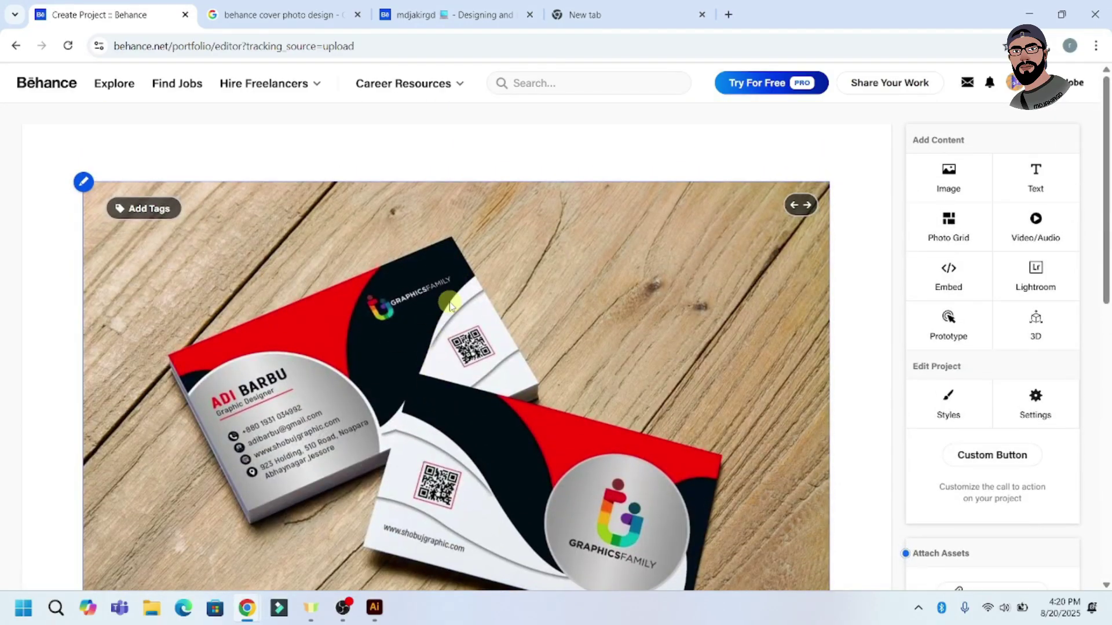
scroll(450, 306, "down", 10)
scroll(282, 315, "up", 1)
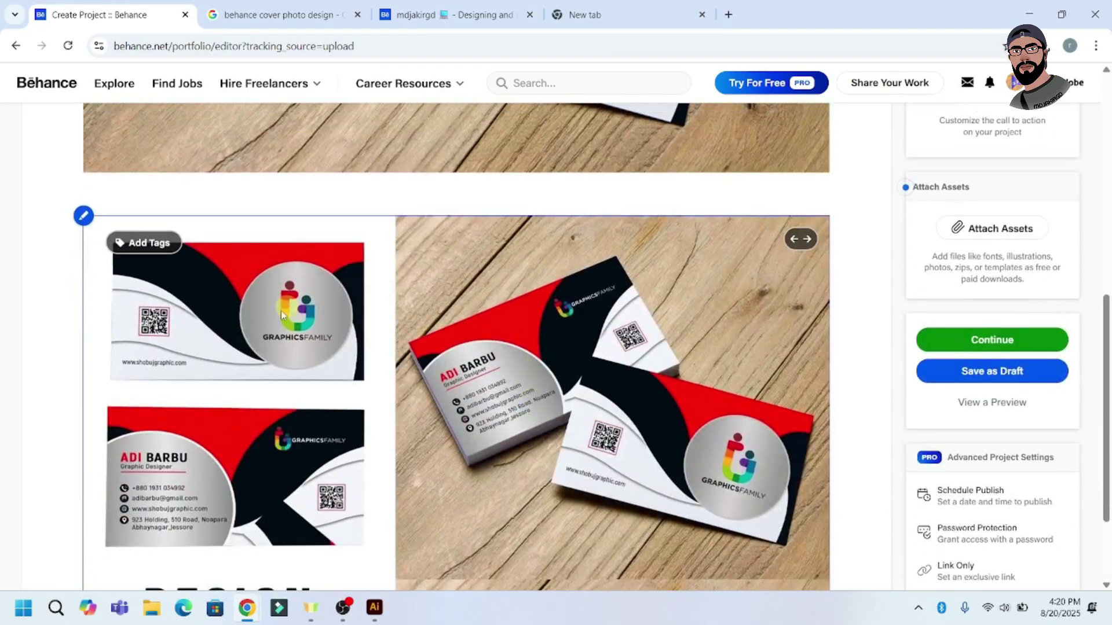
scroll(398, 272, "down", 1)
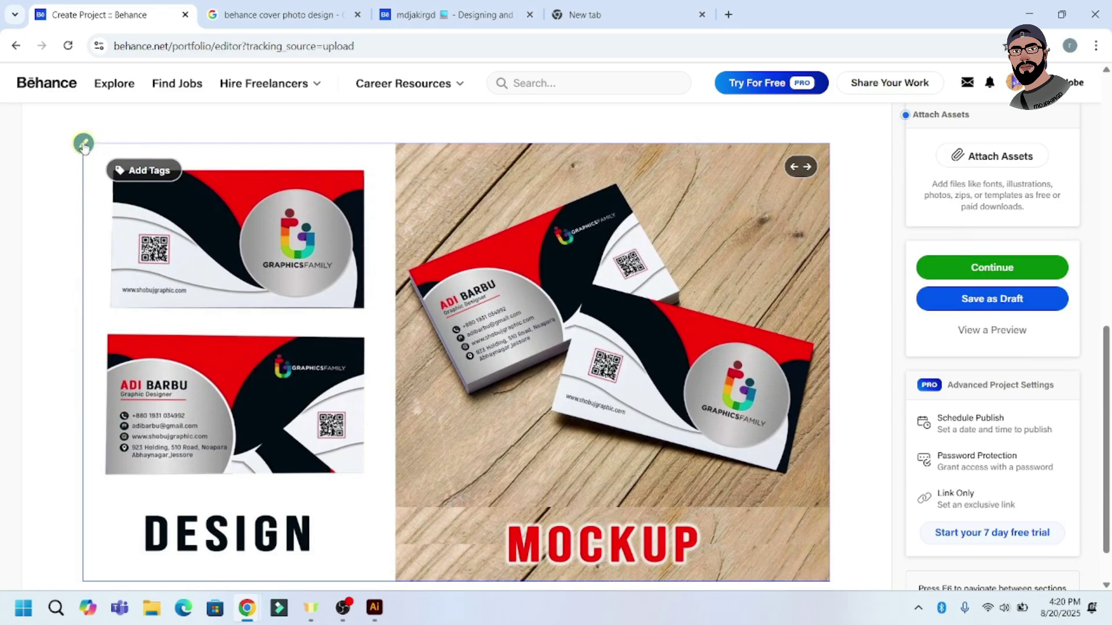
Step: Delete both business card images from the project
left_click(84, 144)
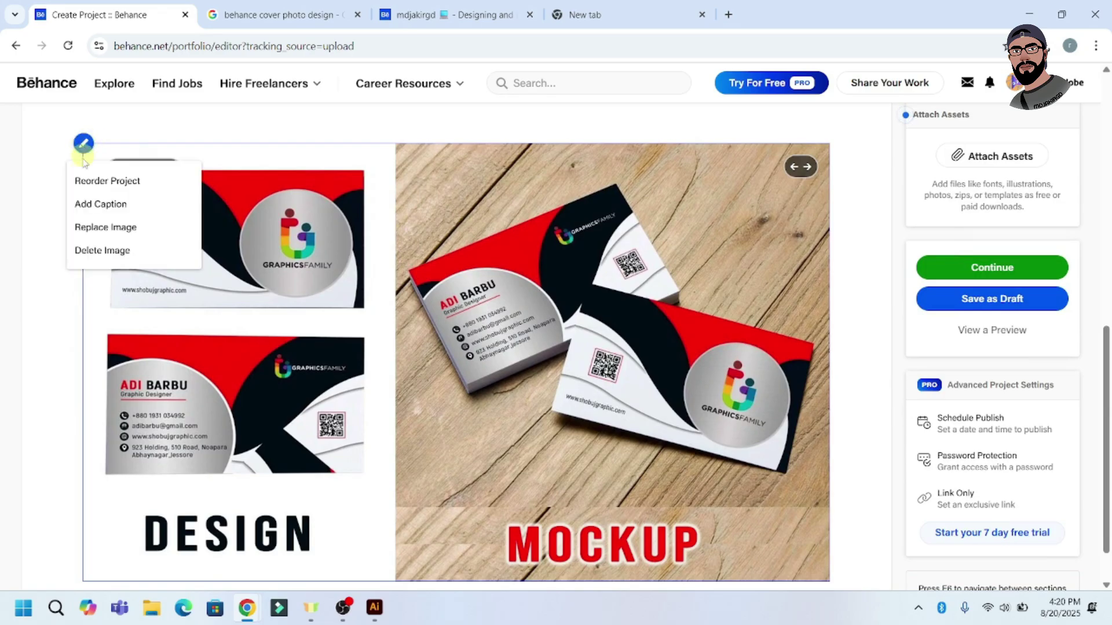
left_click(144, 251)
scroll(413, 333, "up", 8)
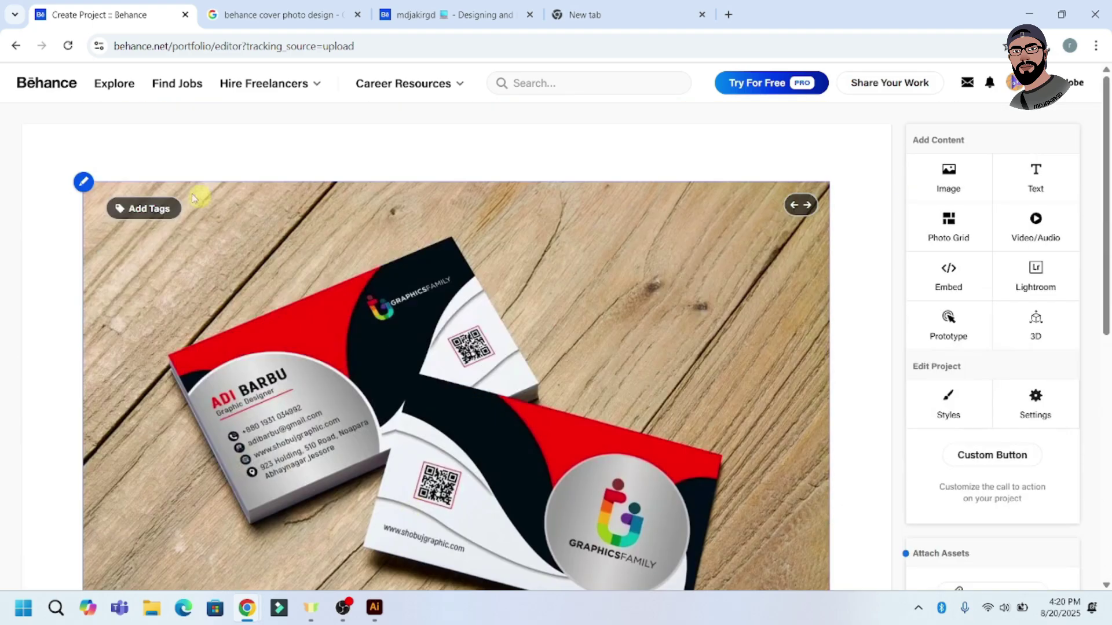
left_click(85, 186)
left_click(131, 287)
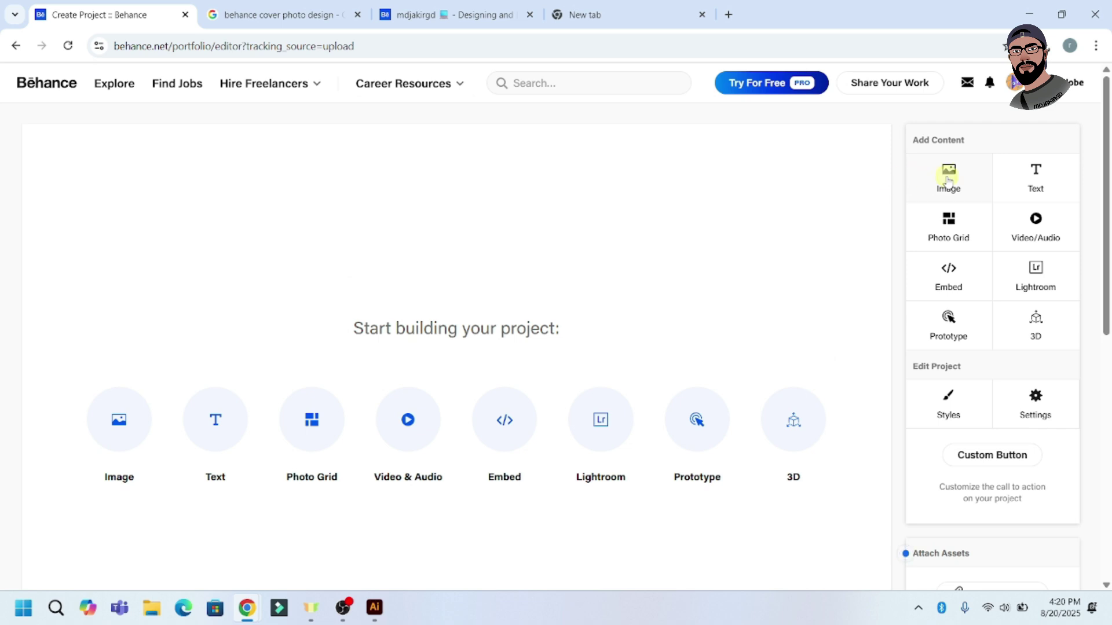
Step: Add the "Free-PSD-Creativ…" image from the Desktop folder again, followed by "Business-Card-Design-Template-1180x787" as the second image
left_click(948, 180)
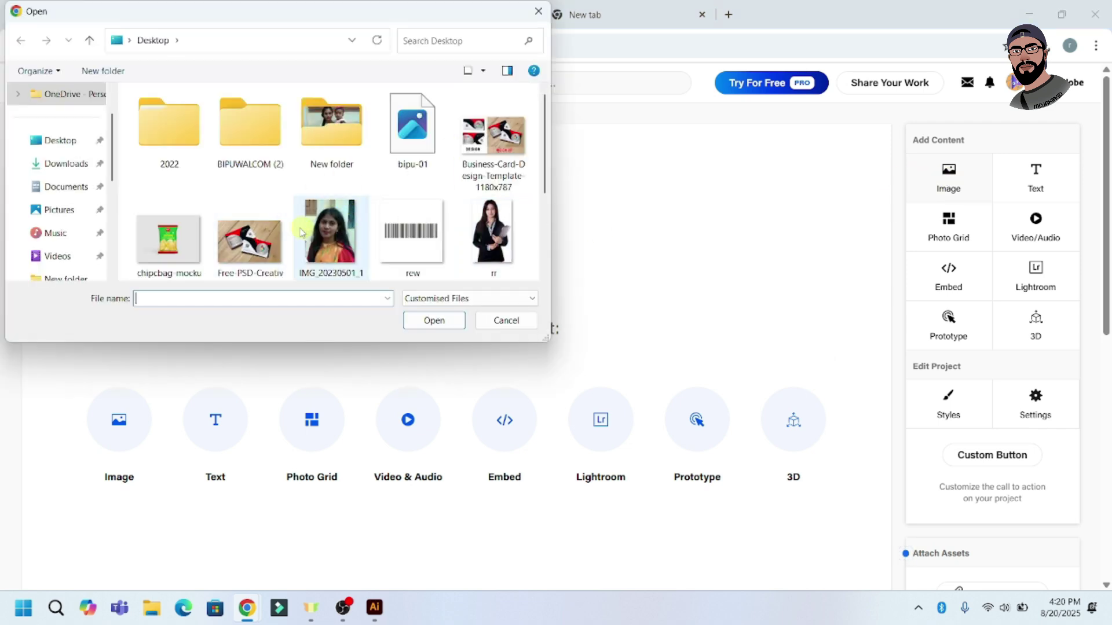
double_click(249, 240)
scroll(898, 168, "down", 2)
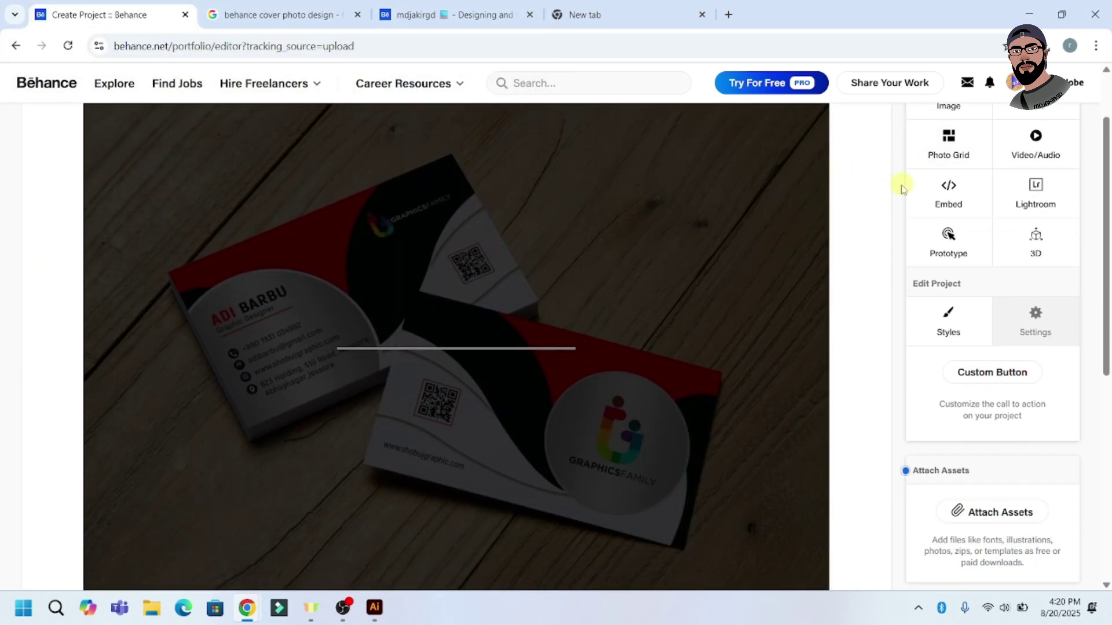
scroll(901, 188, "up", 2)
left_click(946, 169)
double_click(502, 156)
scroll(577, 335, "down", 7)
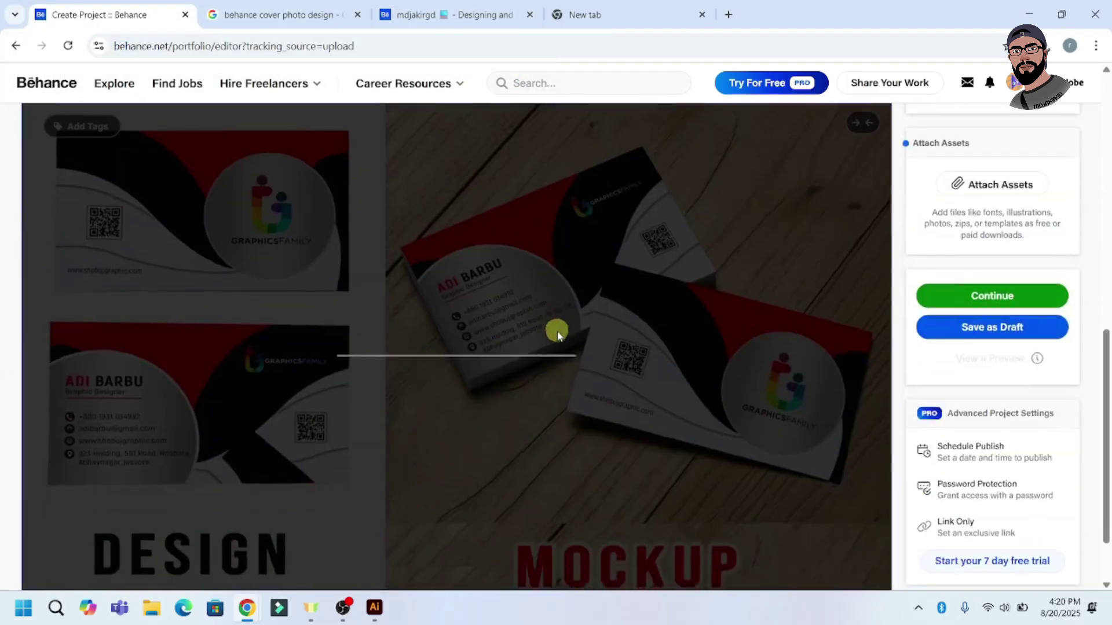
Step: Switch the re-added second image from full width to standard width with side padding
scroll(558, 335, "up", 6)
scroll(593, 332, "down", 2)
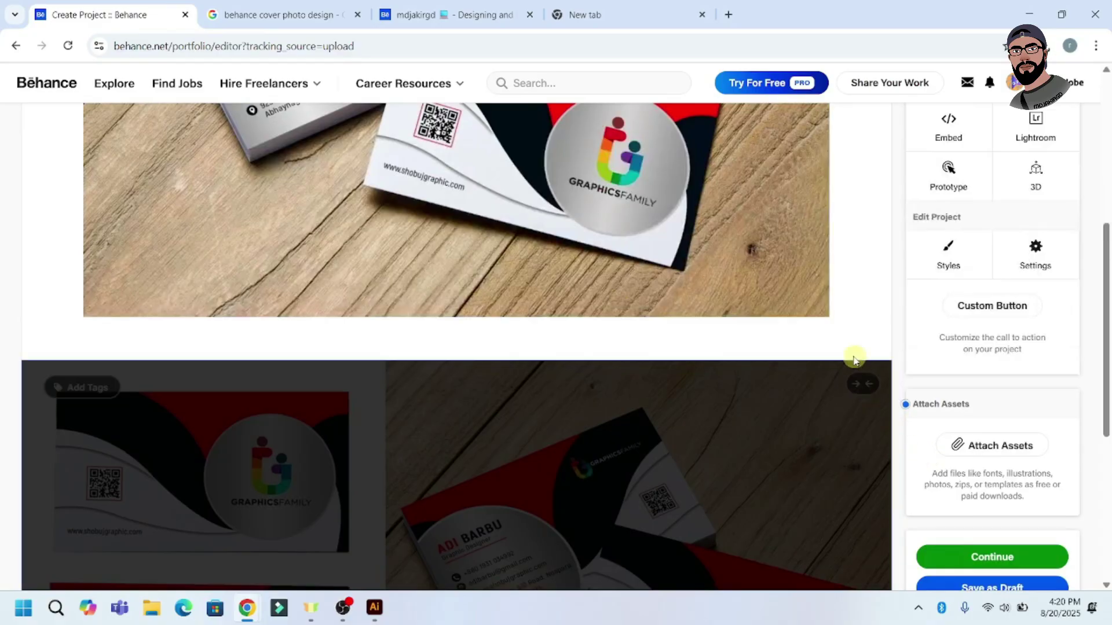
scroll(853, 359, "down", 3)
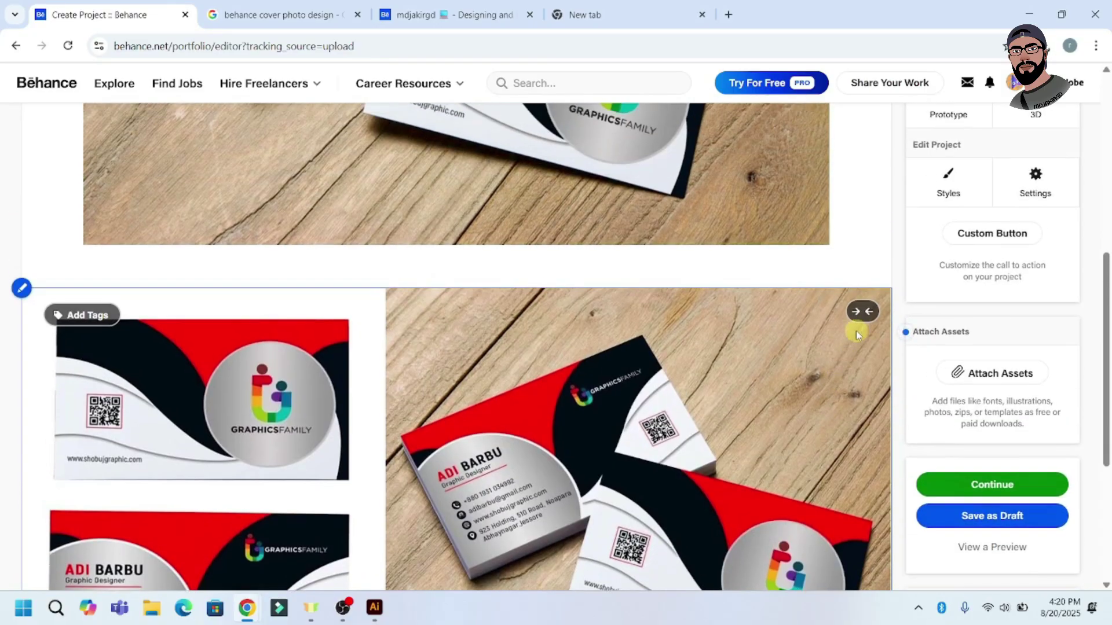
scroll(531, 366, "up", 5)
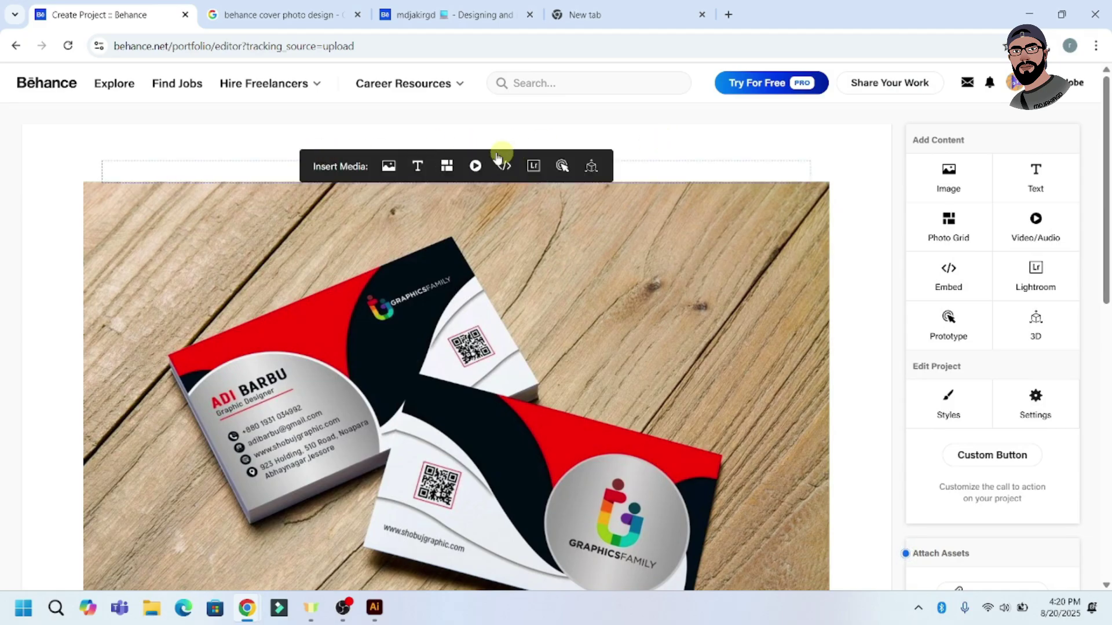
Step: Go to the example profile and take a brief look at its LOGO Design project
left_click(461, 14)
scroll(408, 276, "down", 4)
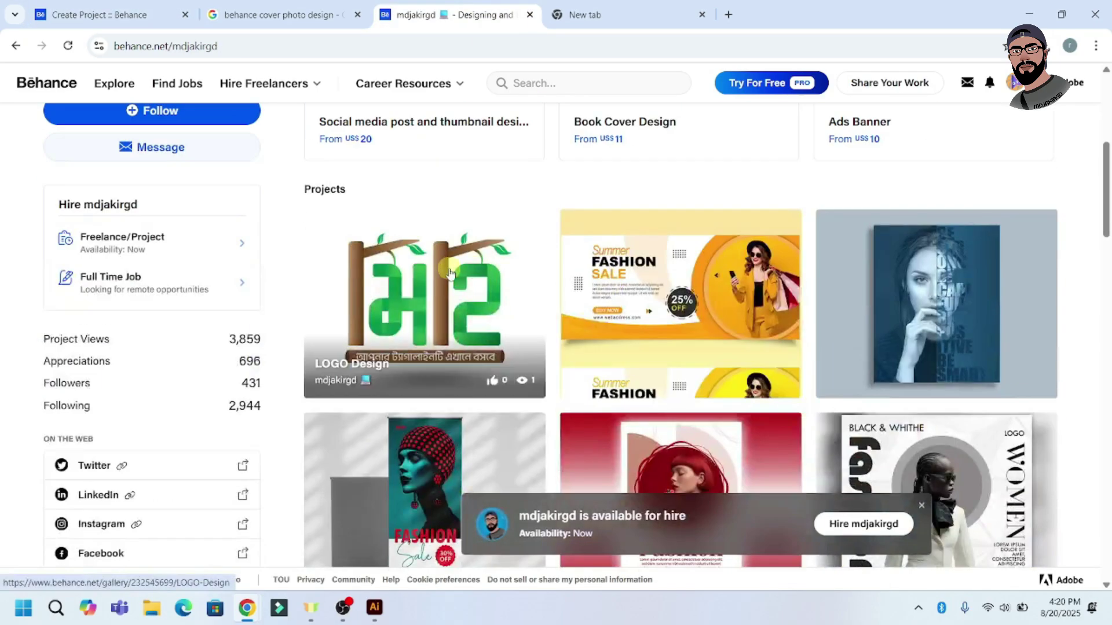
left_click(408, 277)
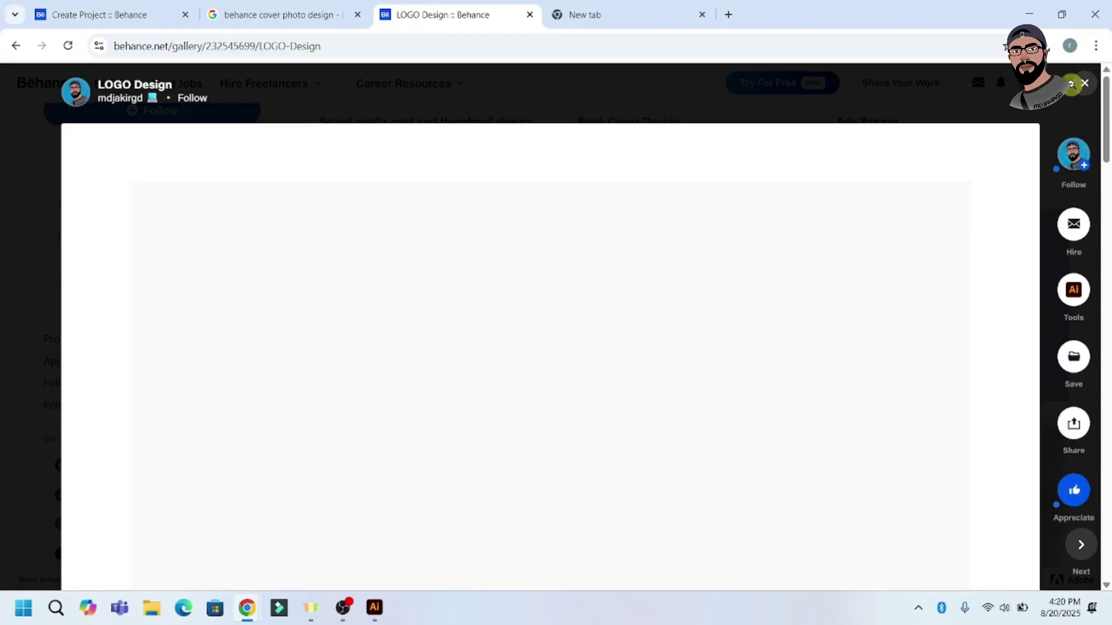
left_click(1081, 85)
Step: Open the example profile's Women Fashion Design project and examine the contact details and social links above its image
scroll(845, 312, "down", 4)
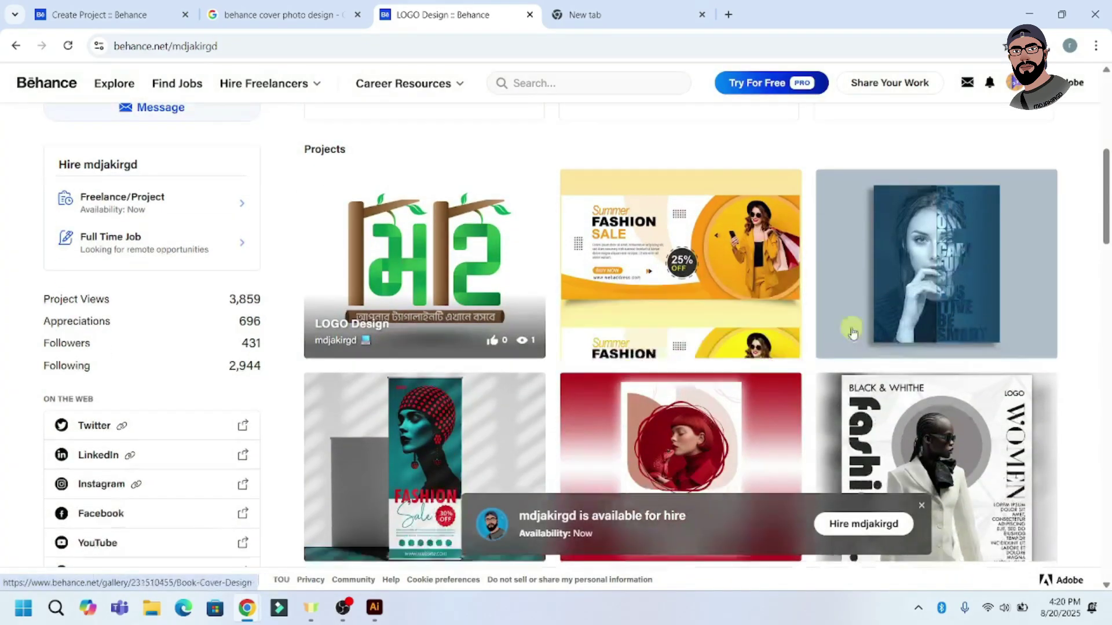
left_click(838, 305)
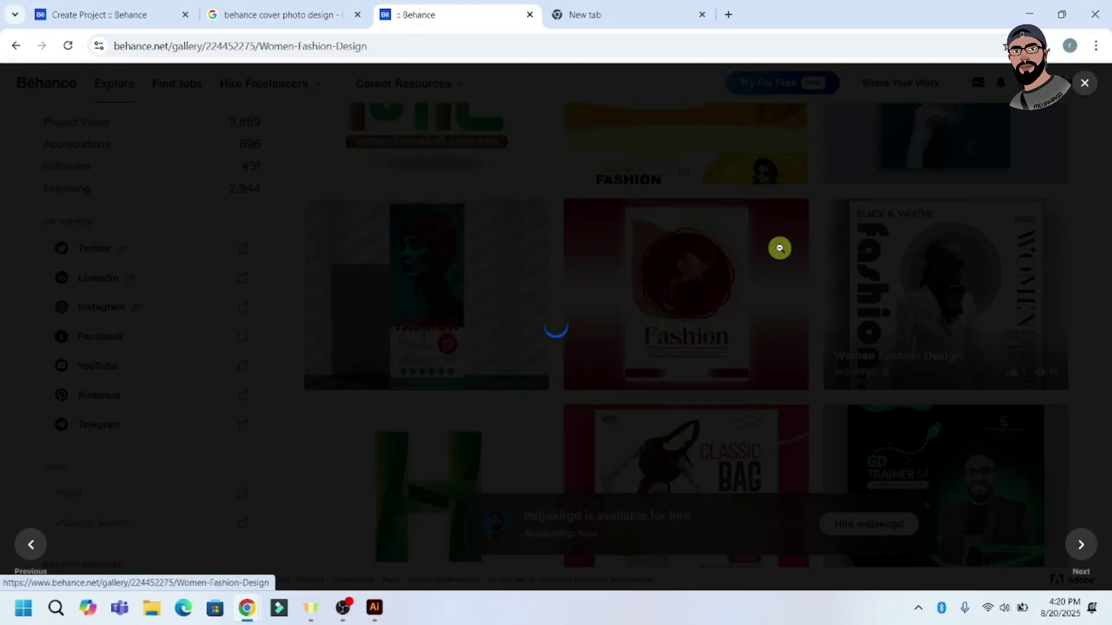
left_click_drag(438, 191, 658, 325)
left_click(737, 288)
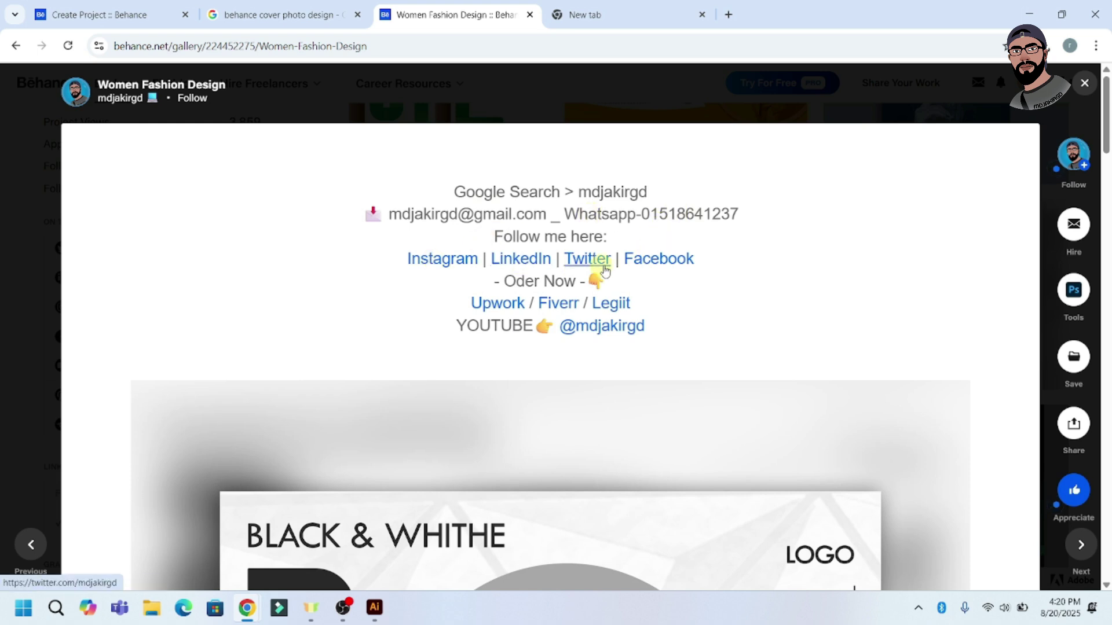
left_click_drag(714, 260, 439, 179)
left_click(468, 188)
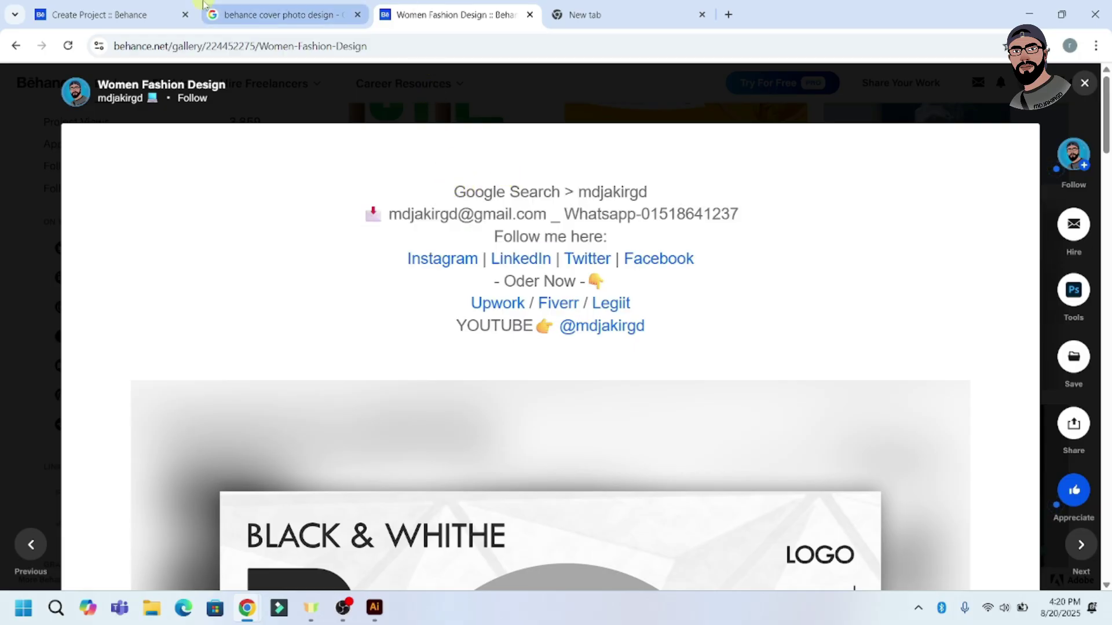
Step: In the project being created, insert a text block above the first image, try the sample text "dfsdfsdfsf" and clear it
left_click(174, 15)
mouse_move(236, 172)
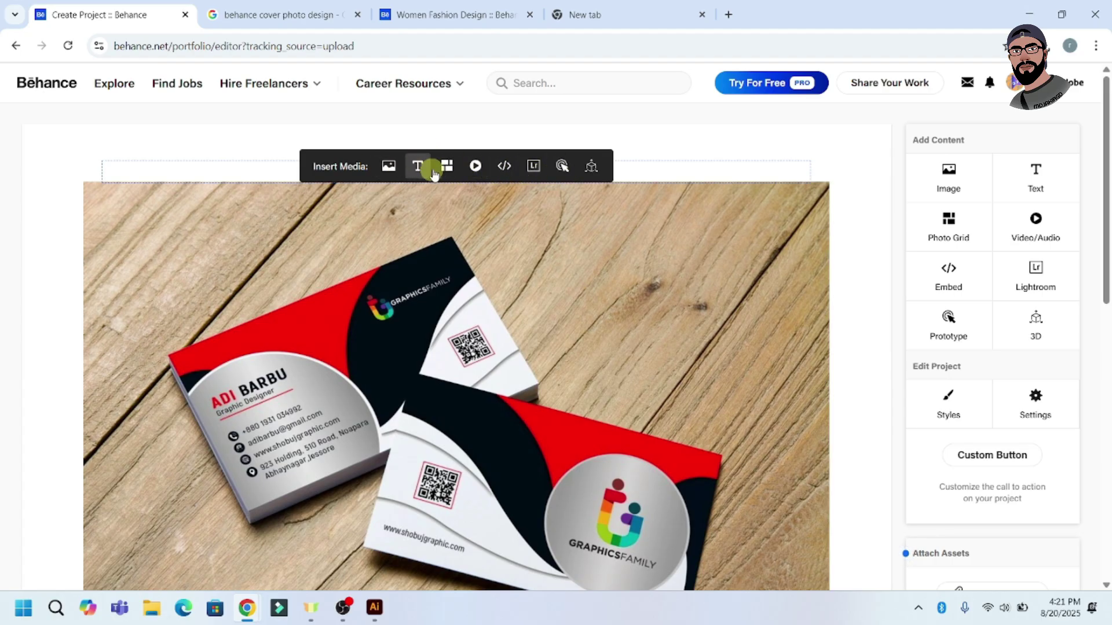
left_click(415, 165)
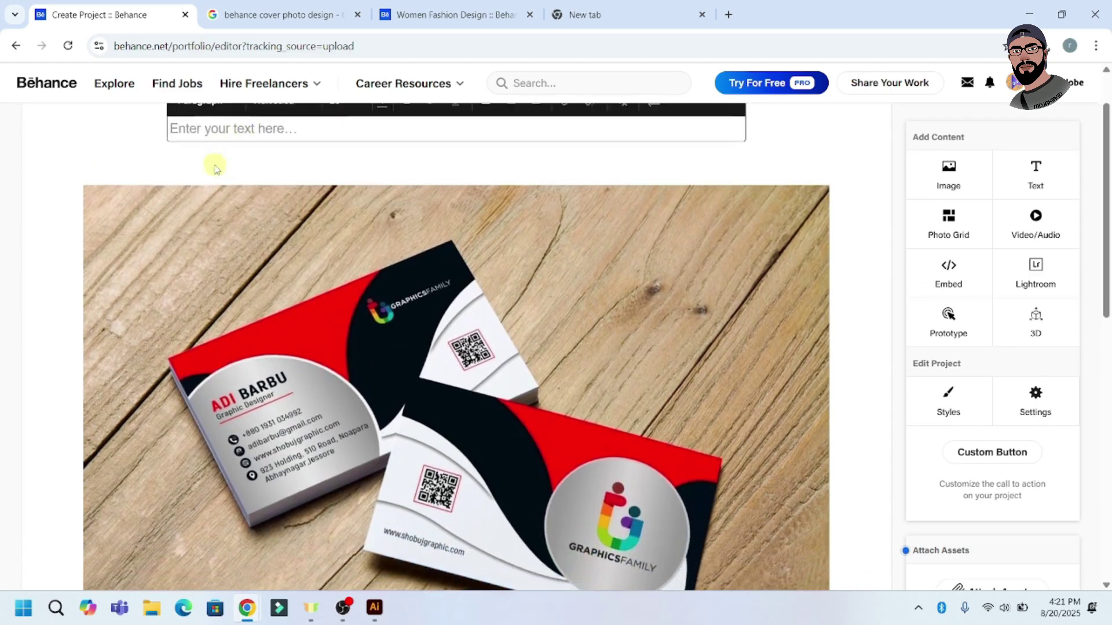
scroll(157, 228, "up", 2)
type("dfsdfsdfsf")
left_click_drag(255, 194, 154, 200)
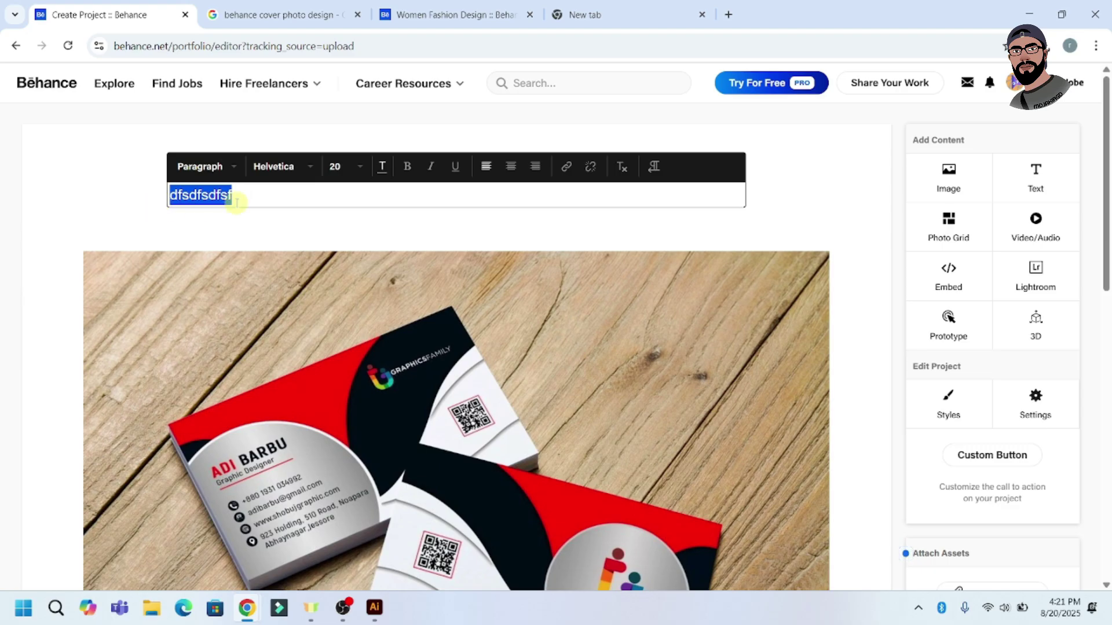
key("BackSpace")
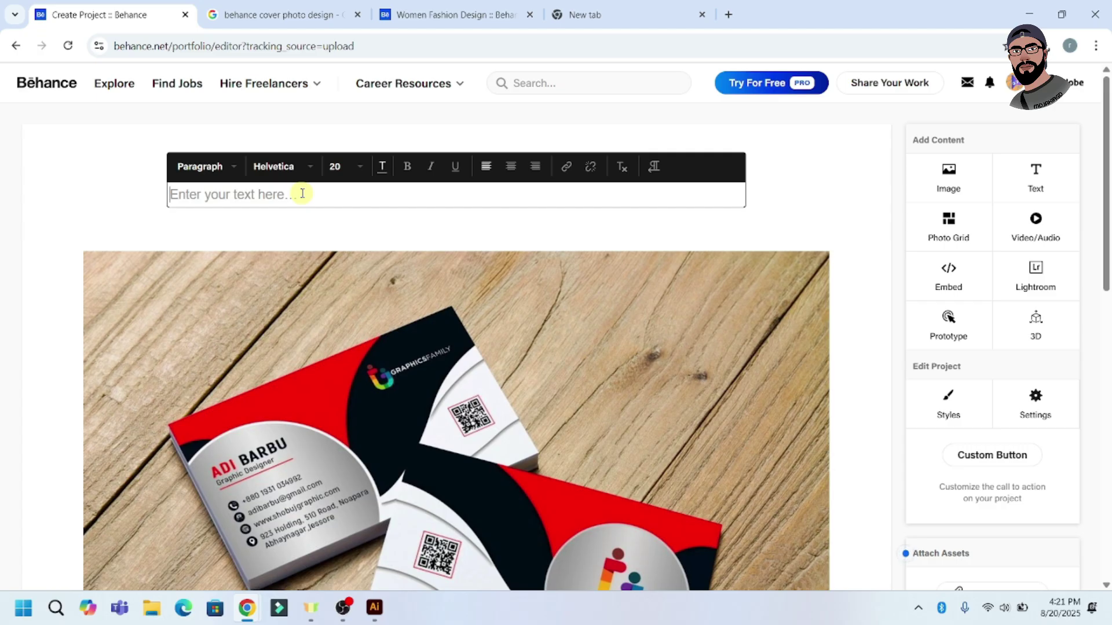
Step: Enter "Fiverr" in the text block, open the link settings for the word and cancel without adding a link
type("Fiverr")
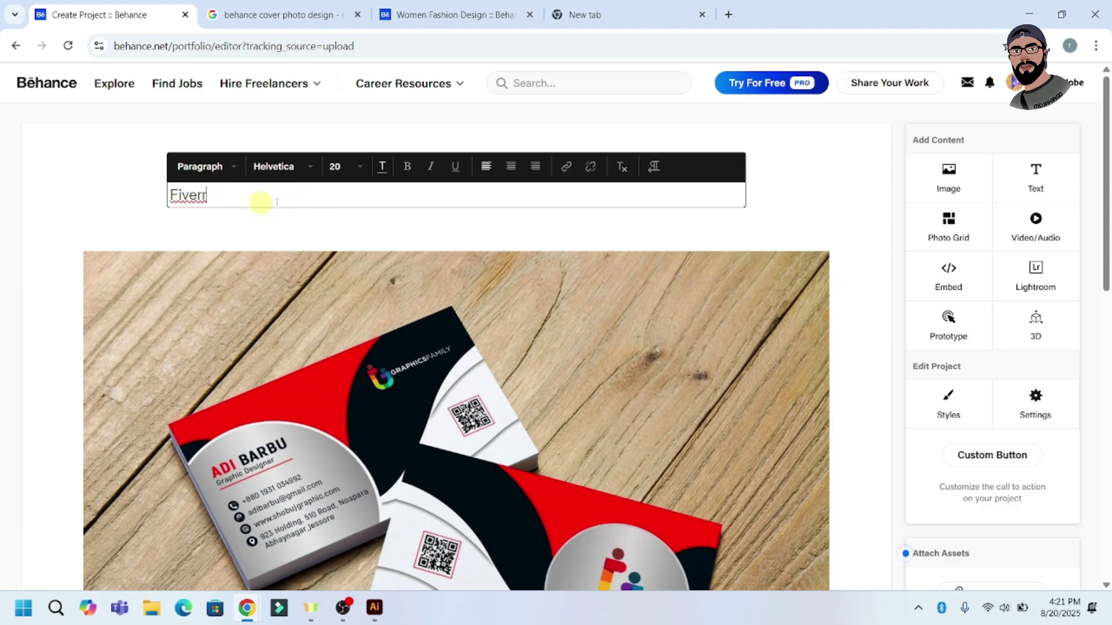
left_click_drag(224, 192, 168, 196)
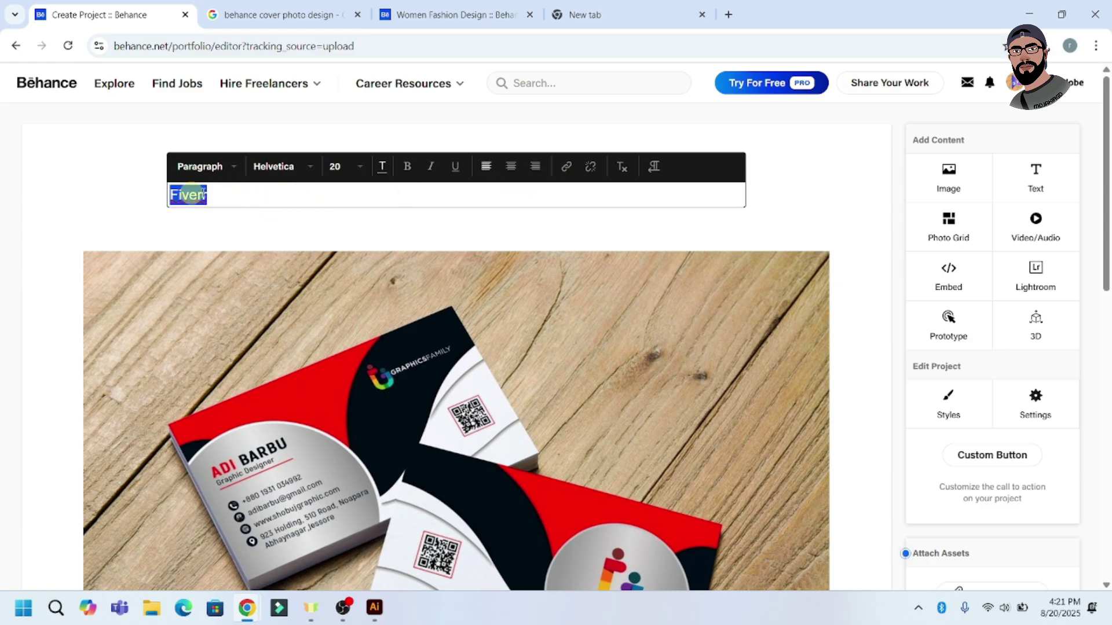
left_click(566, 169)
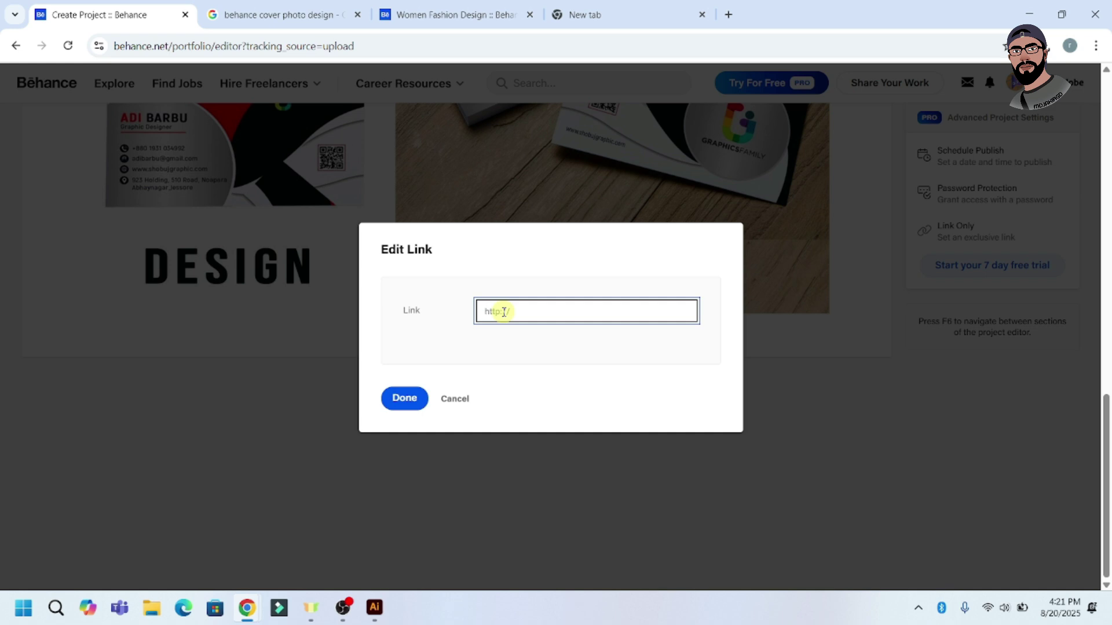
left_click(455, 399)
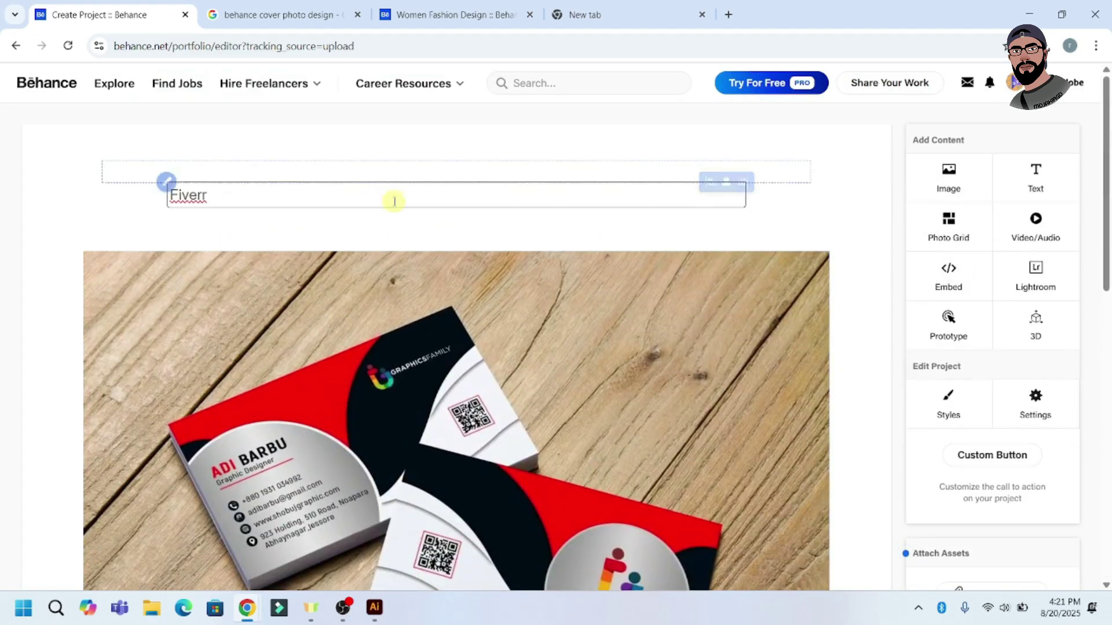
Step: Clear the word "Fiverr" and discard the empty text block above the first image
left_click_drag(281, 195, 157, 212)
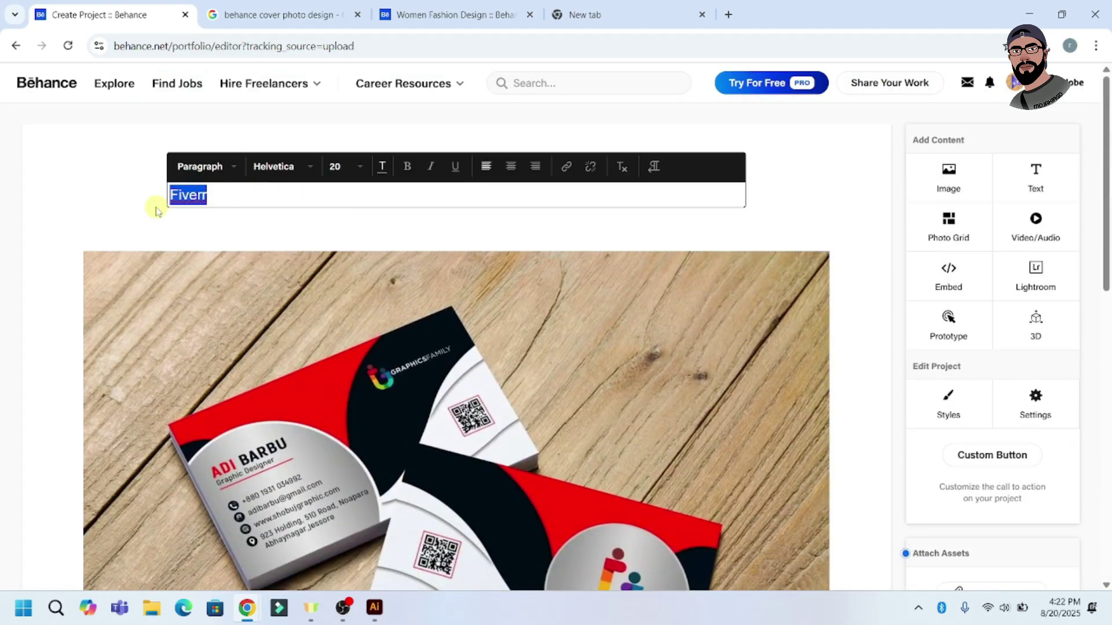
key("BackSpace")
left_click(42, 217)
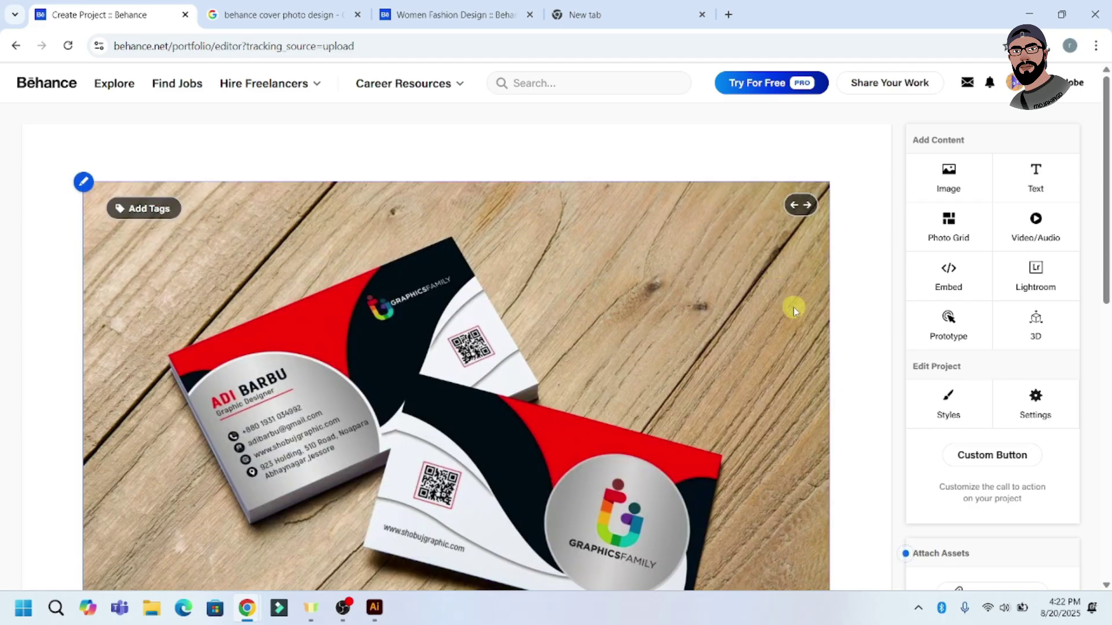
Step: Review the layout of both business card images and the options for continuing or saving the project
scroll(794, 307, "down", 12)
scroll(506, 256, "up", 11)
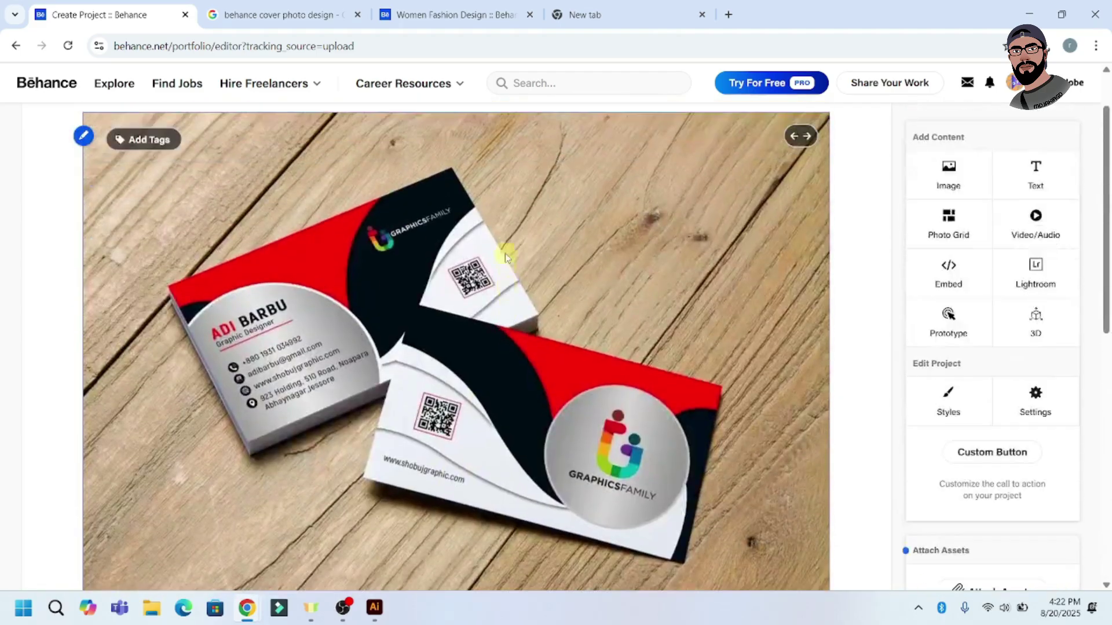
scroll(506, 256, "down", 5)
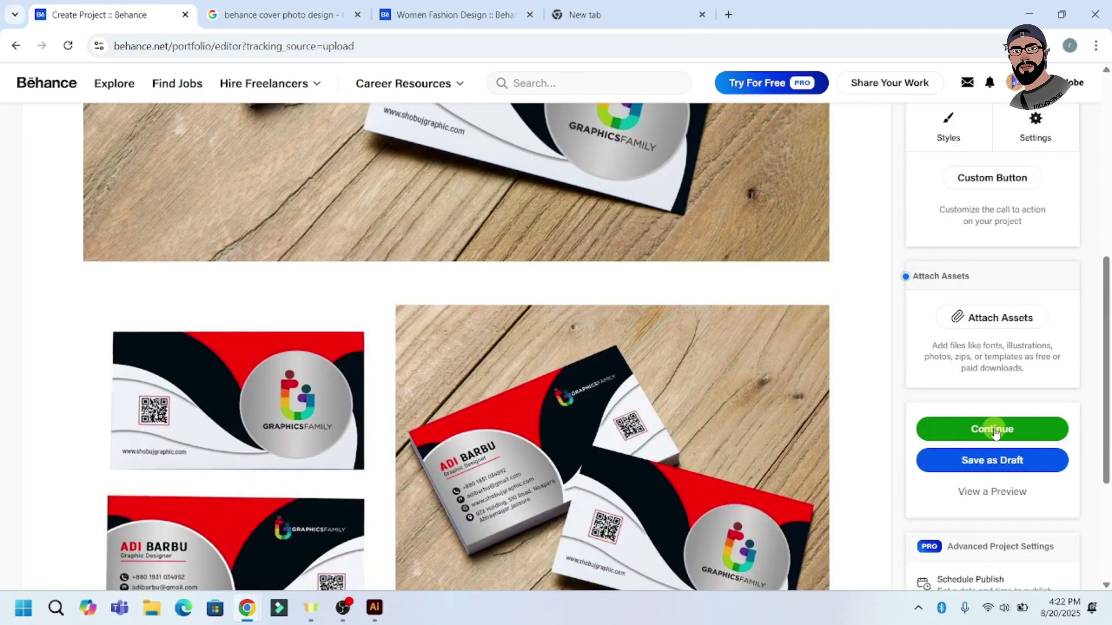
scroll(868, 333, "up", 5)
scroll(857, 330, "down", 6)
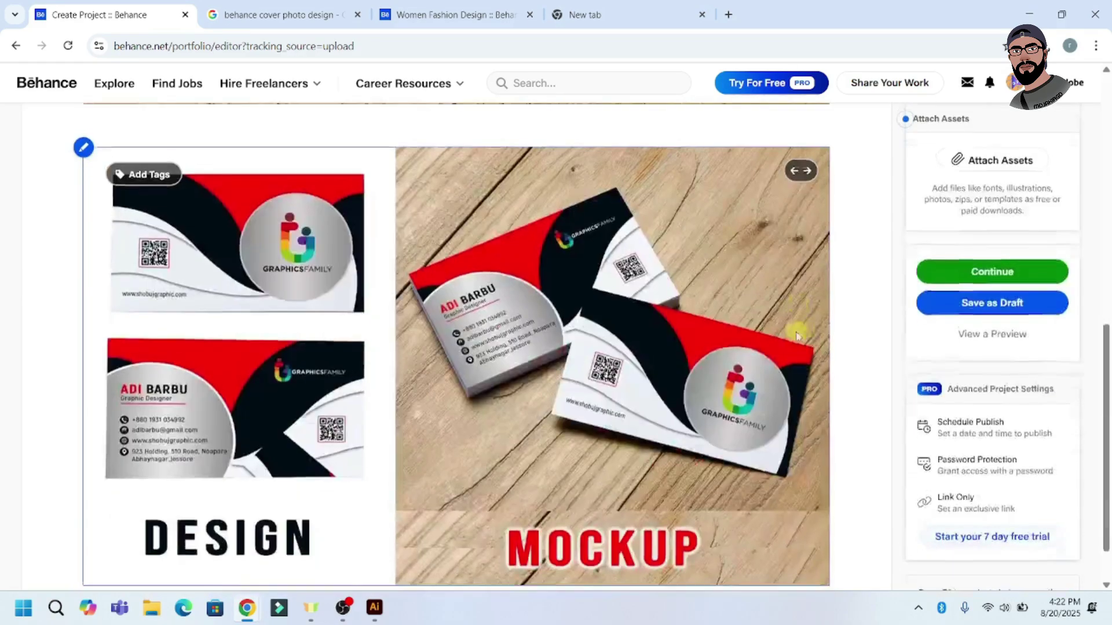
Step: Continue to the project's publishing details and title it "Business Card Design"
scroll(926, 336, "up", 1)
left_click(1006, 345)
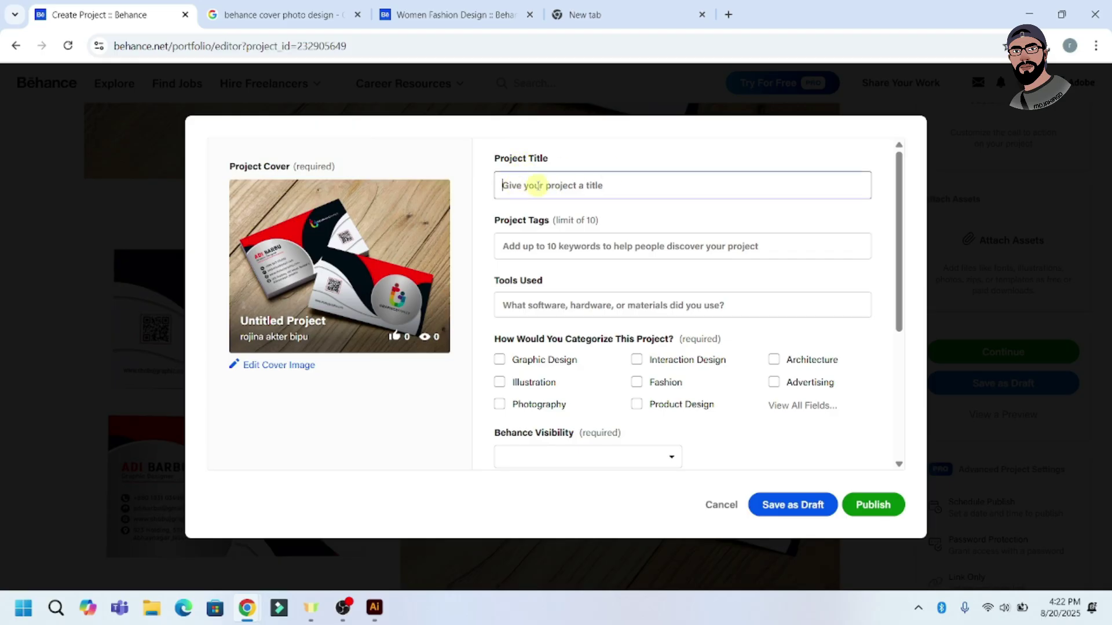
type("B")
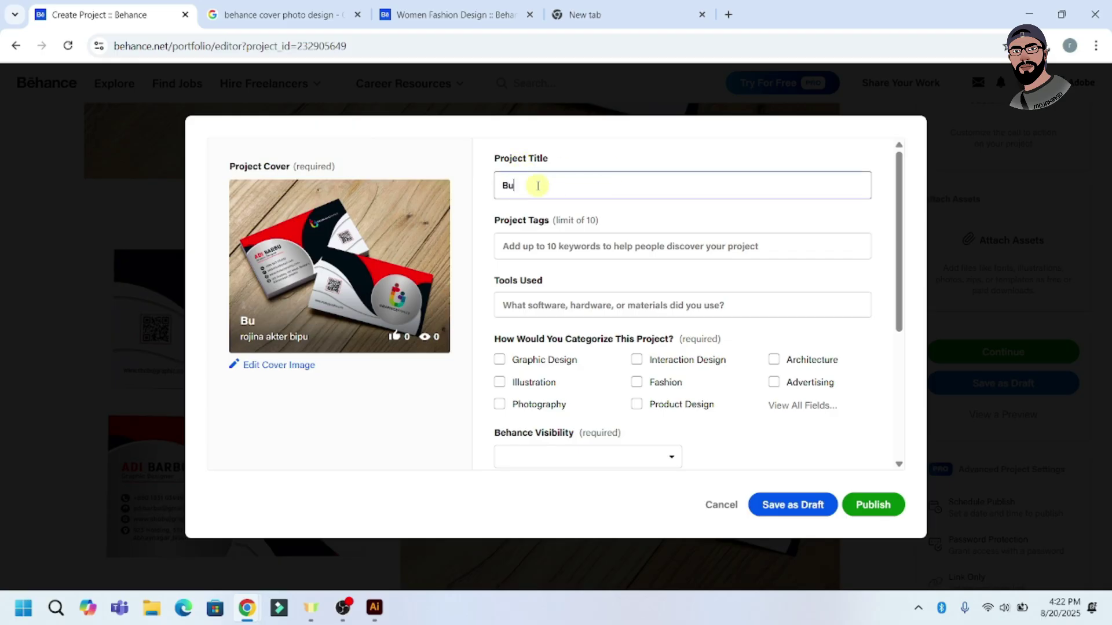
key("BackSpace")
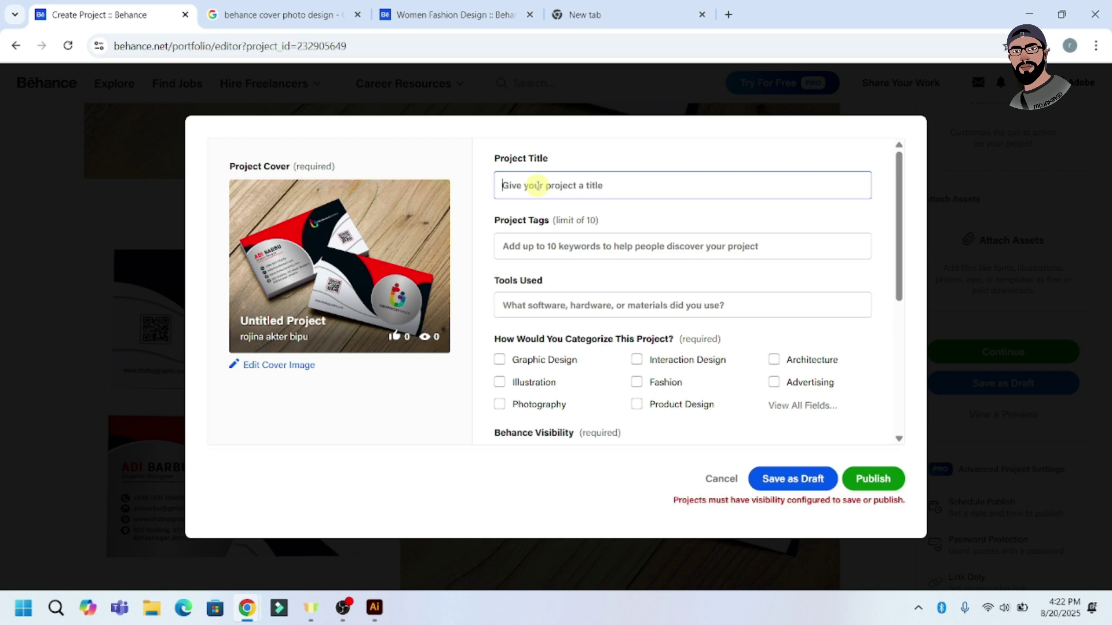
type("B")
key("BackSpace")
type("Business Card Design")
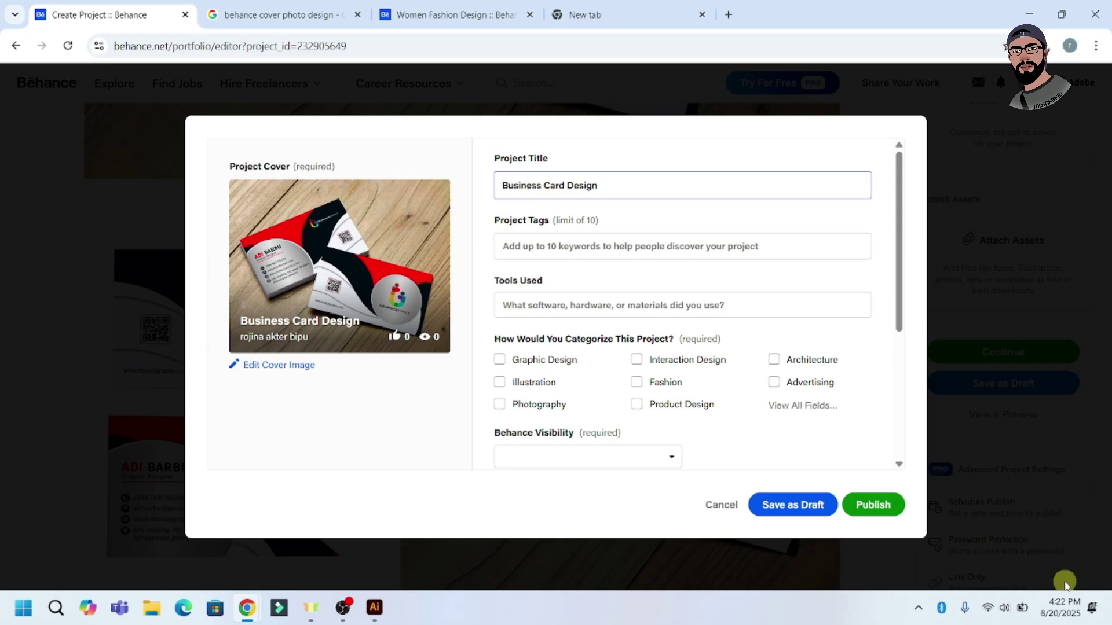
Step: Add the project tags "graphic design", "visual identity" and "adobe illustrator"
left_click(542, 249)
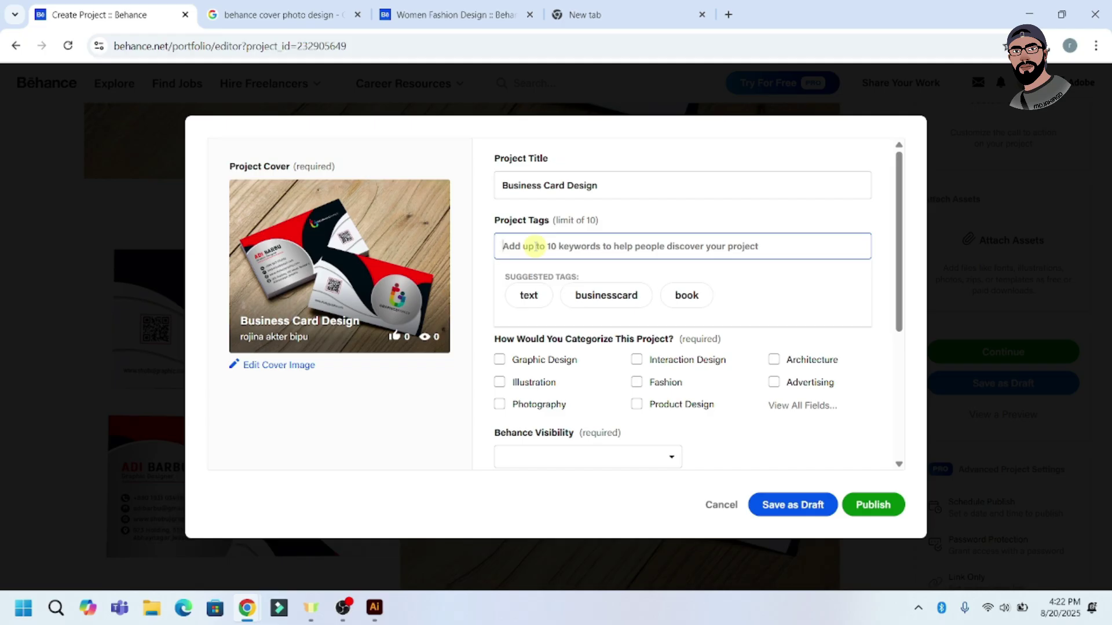
type("gra")
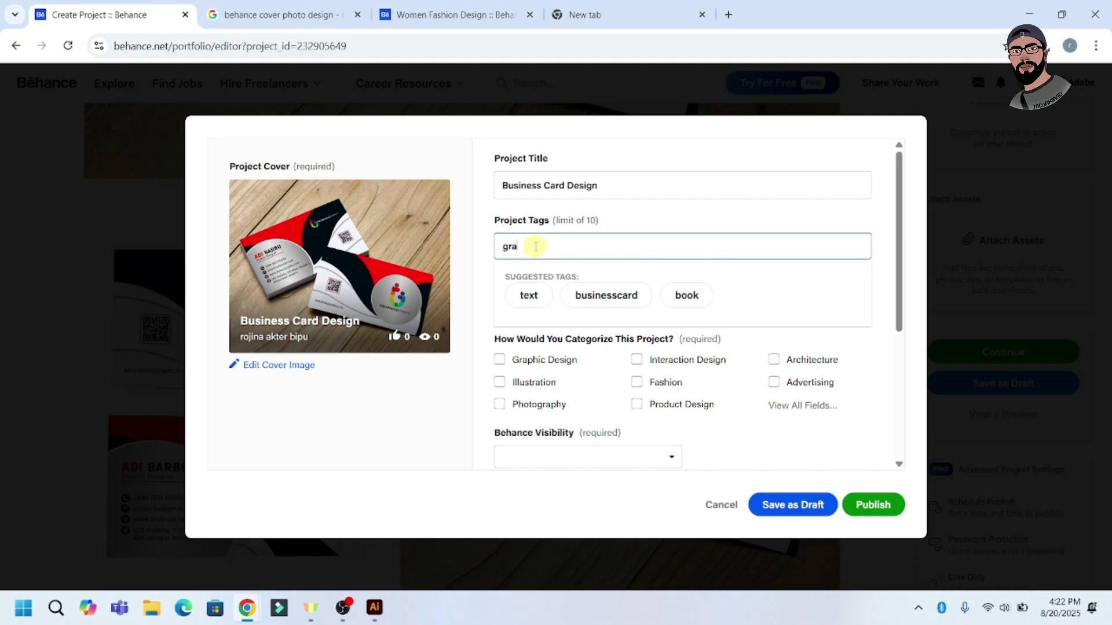
type("phic design")
left_click(599, 322)
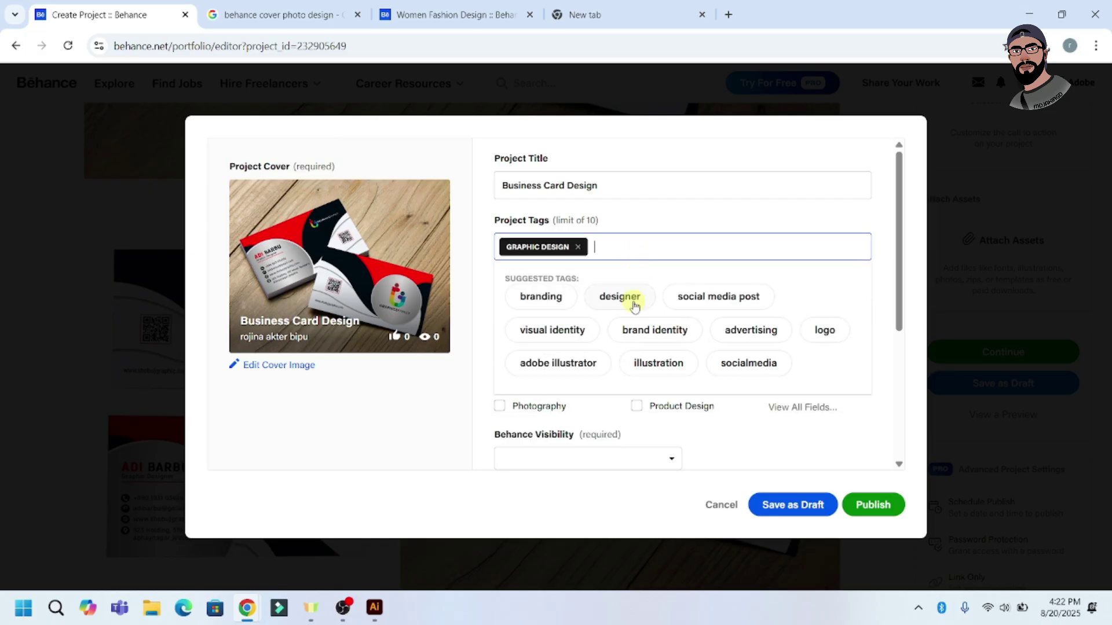
left_click(566, 332)
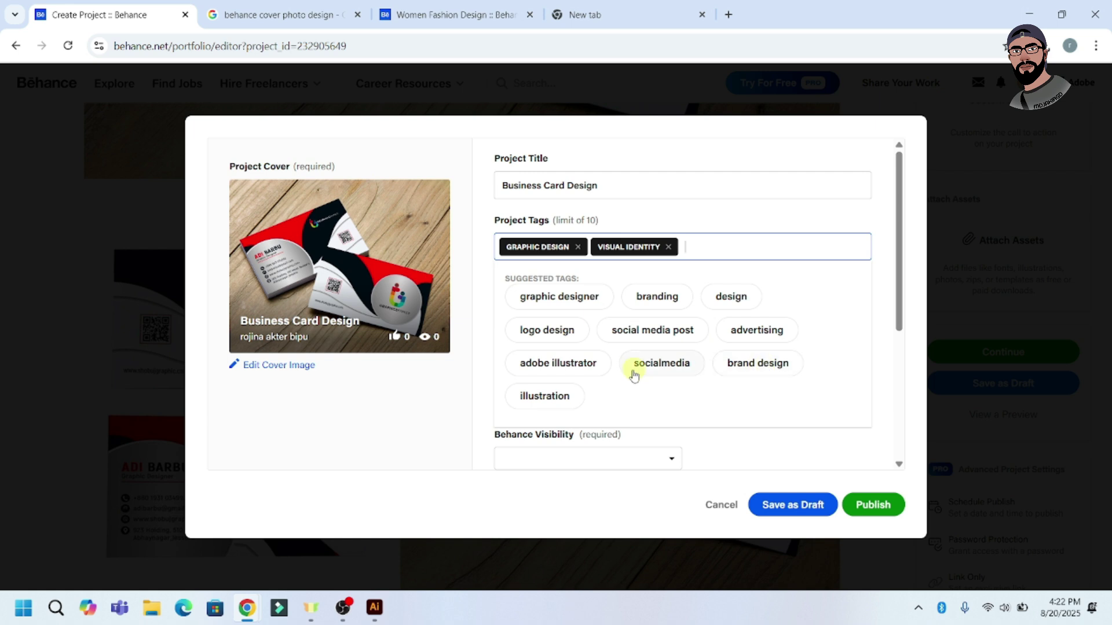
left_click(584, 368)
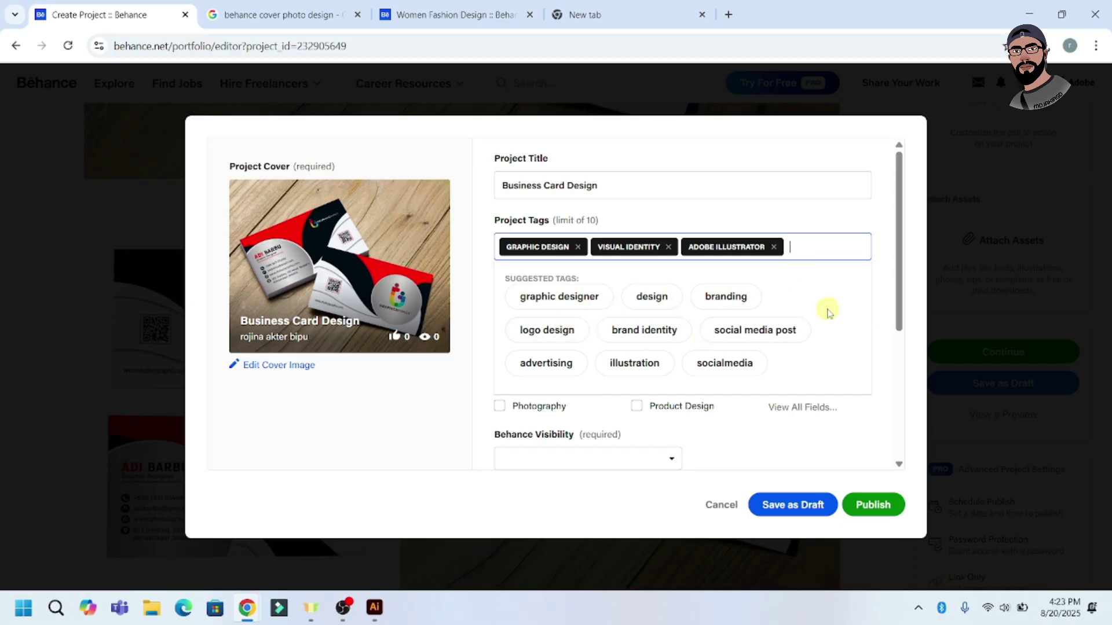
Step: Add "business card", "visiting card" and "corporate" to the project tags
type("business")
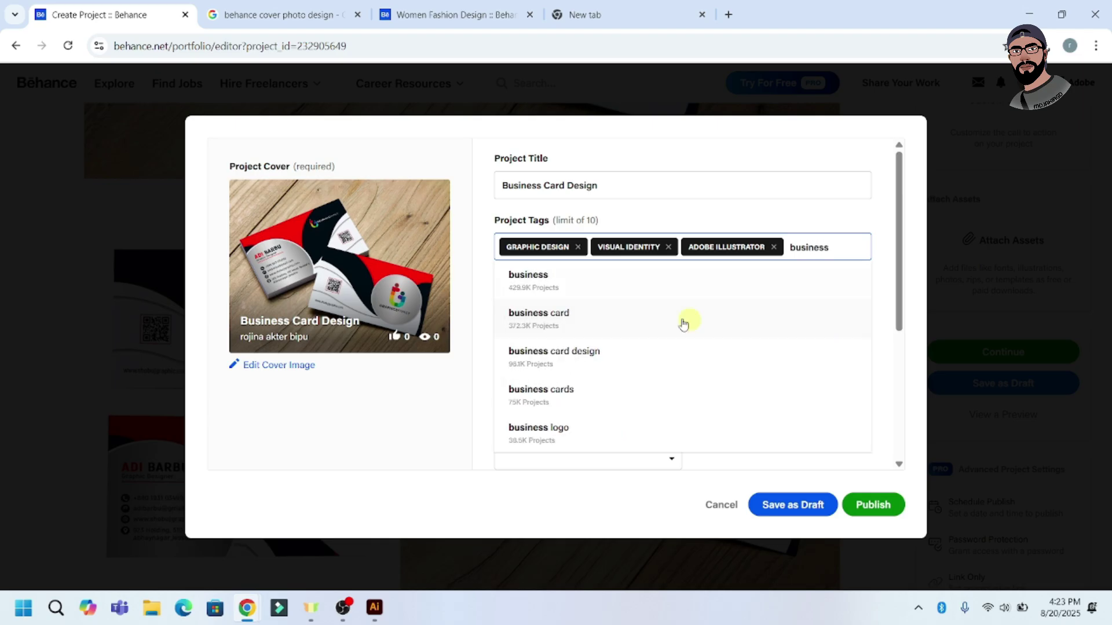
left_click(625, 332)
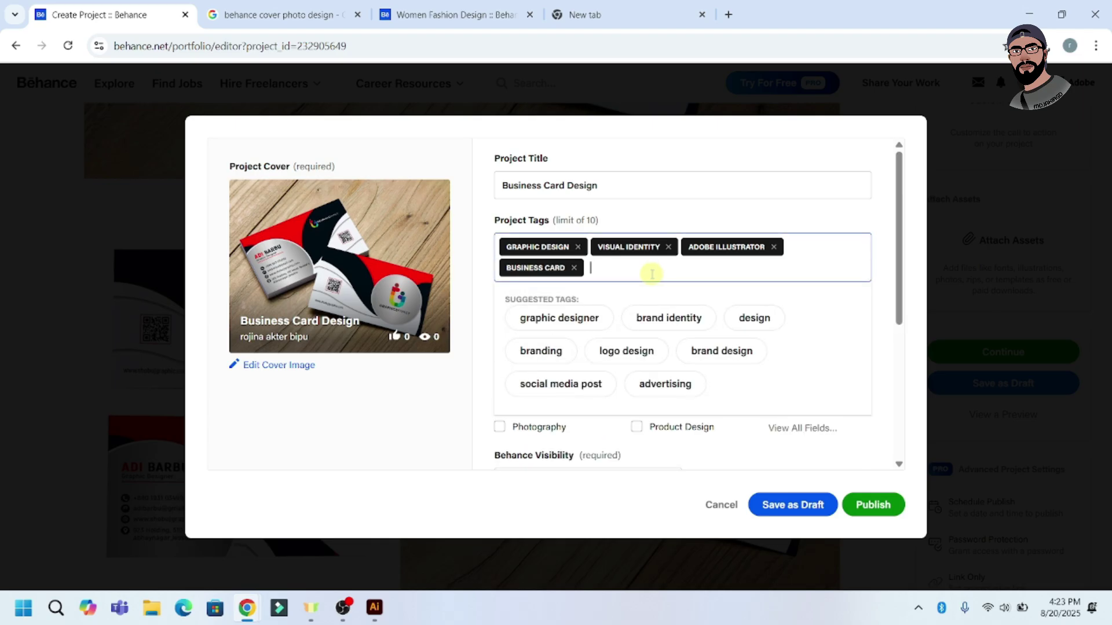
type("visiting")
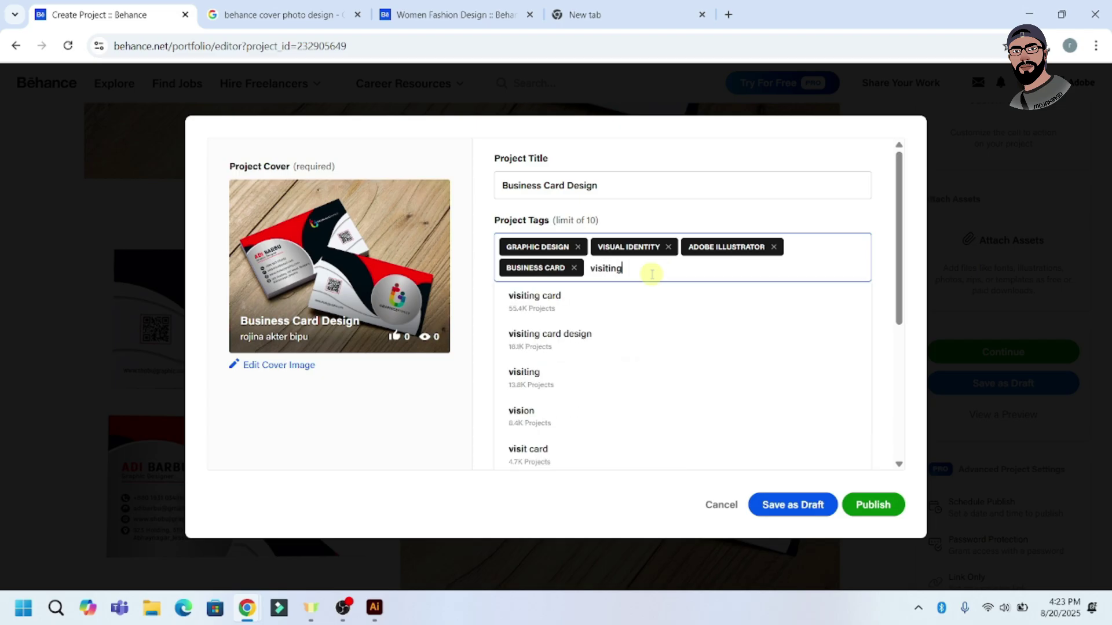
left_click(572, 302)
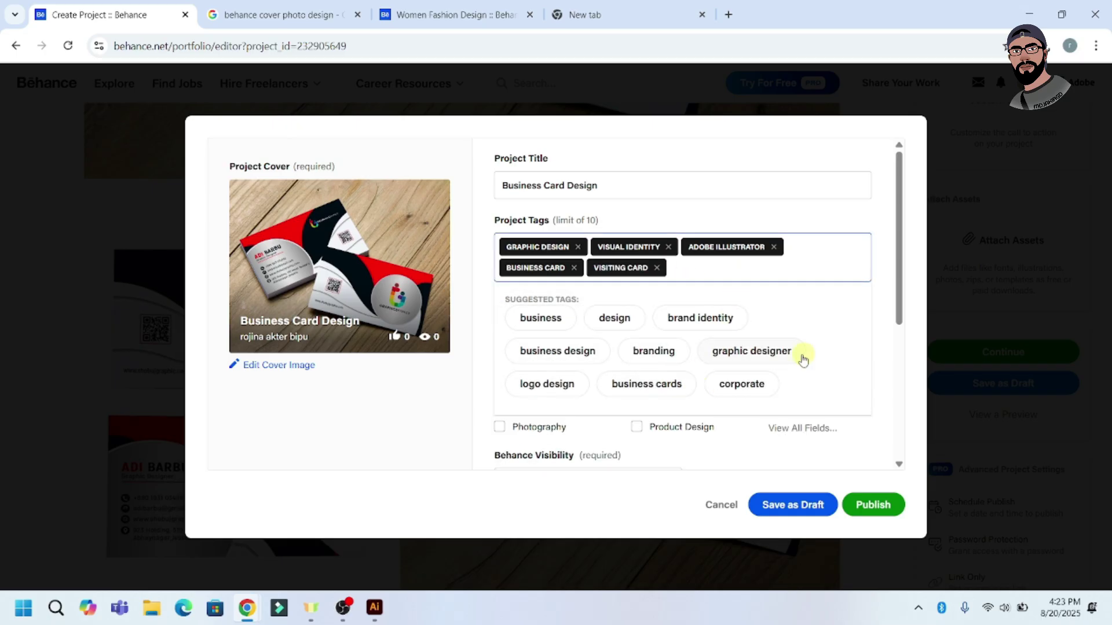
left_click(755, 384)
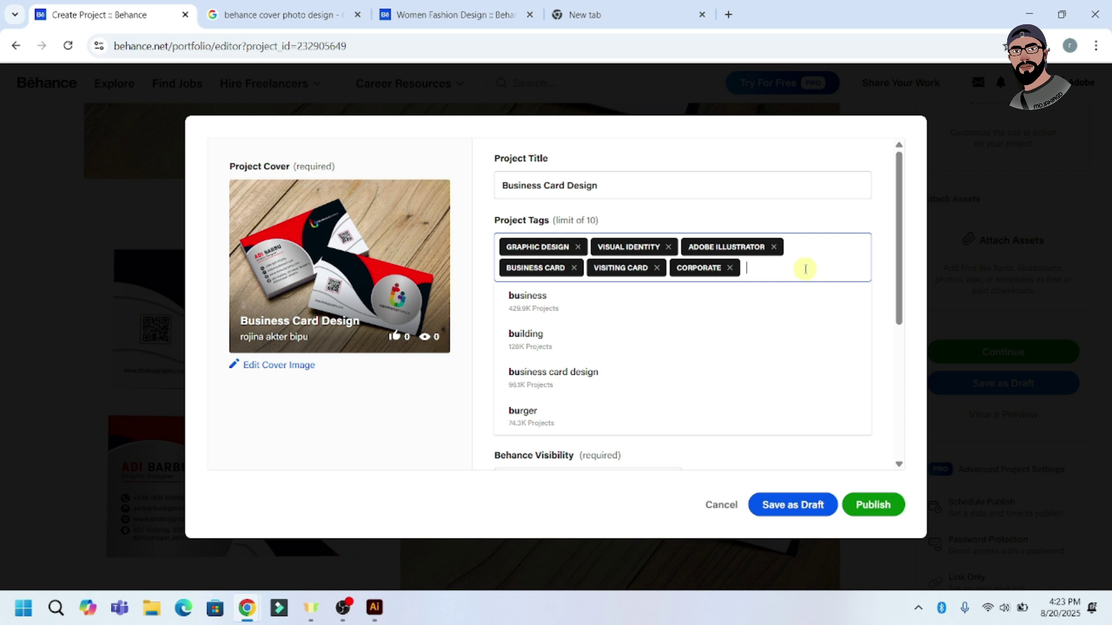
Step: Add "marketing" as a further project tag and close the tag suggestions
type("msr")
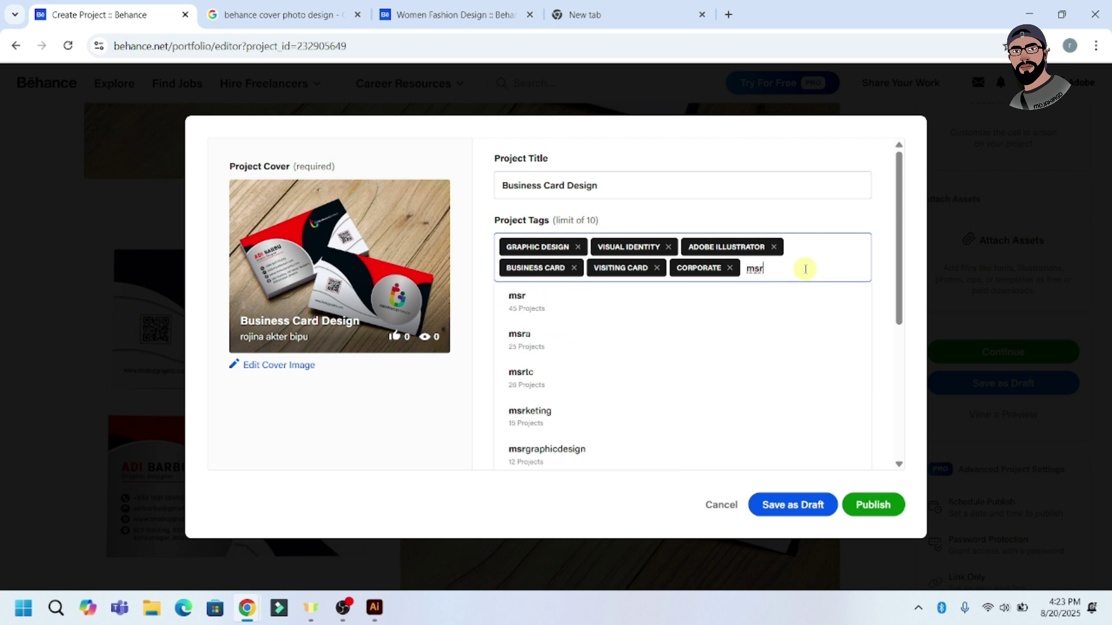
type("arke")
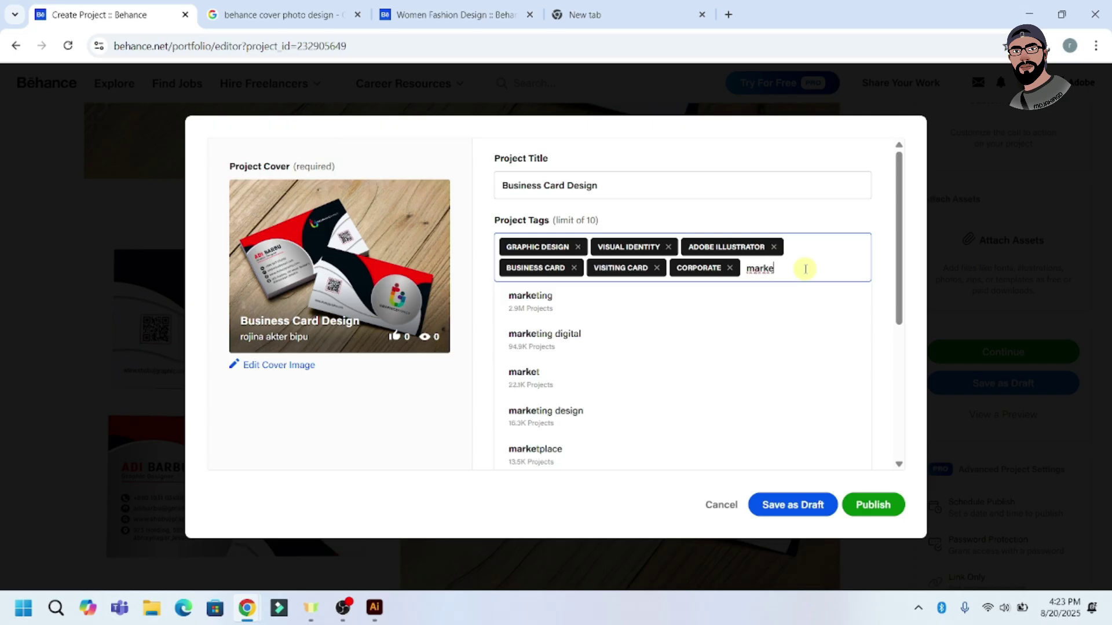
left_click(629, 312)
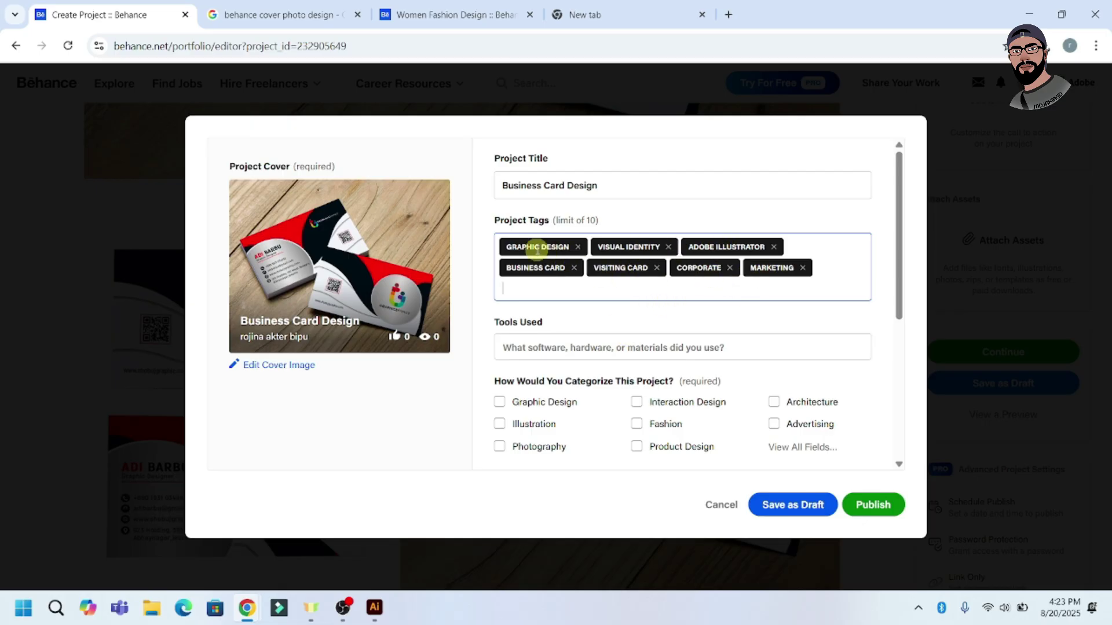
scroll(642, 278, "down", 1)
scroll(637, 313, "up", 1)
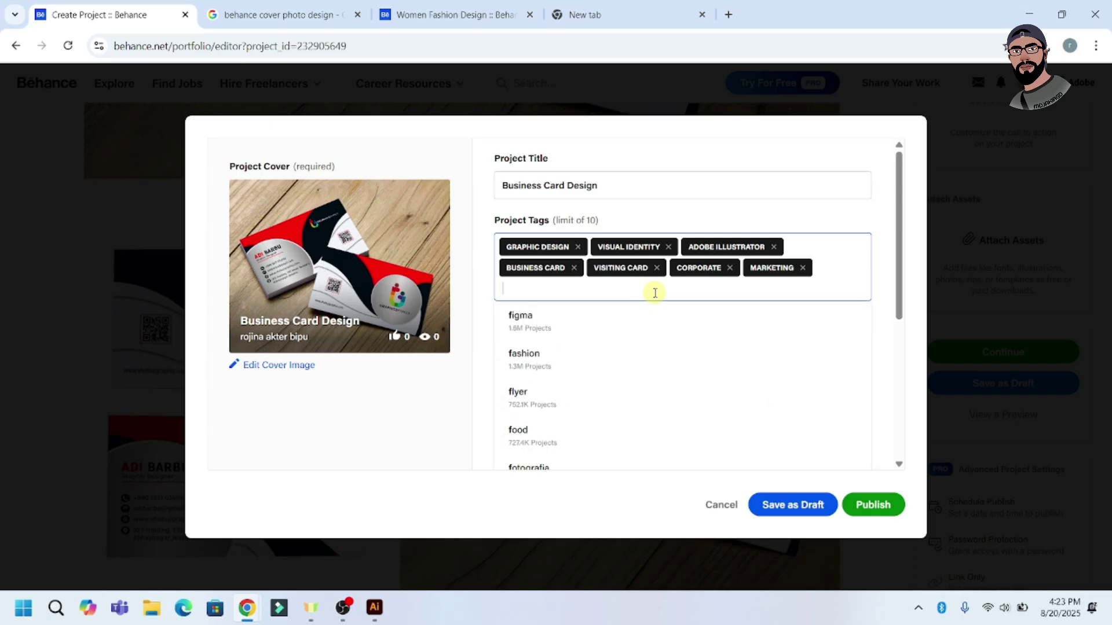
left_click(634, 316)
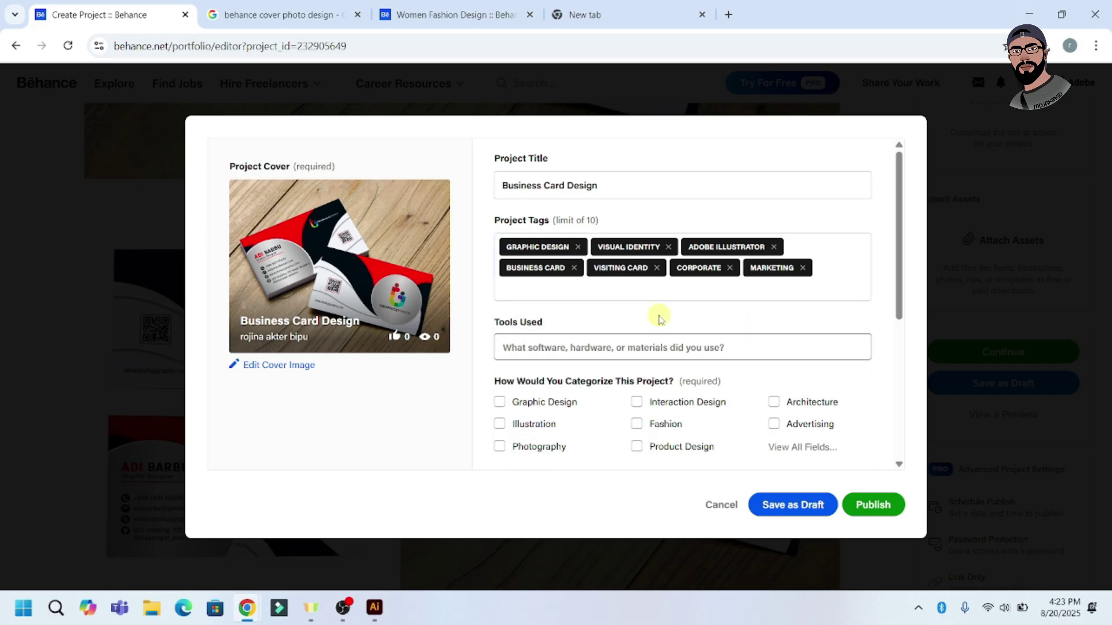
Step: List Adobe Illustrator and Adobe Photoshop as the tools used for the project
left_click(554, 348)
type("ill")
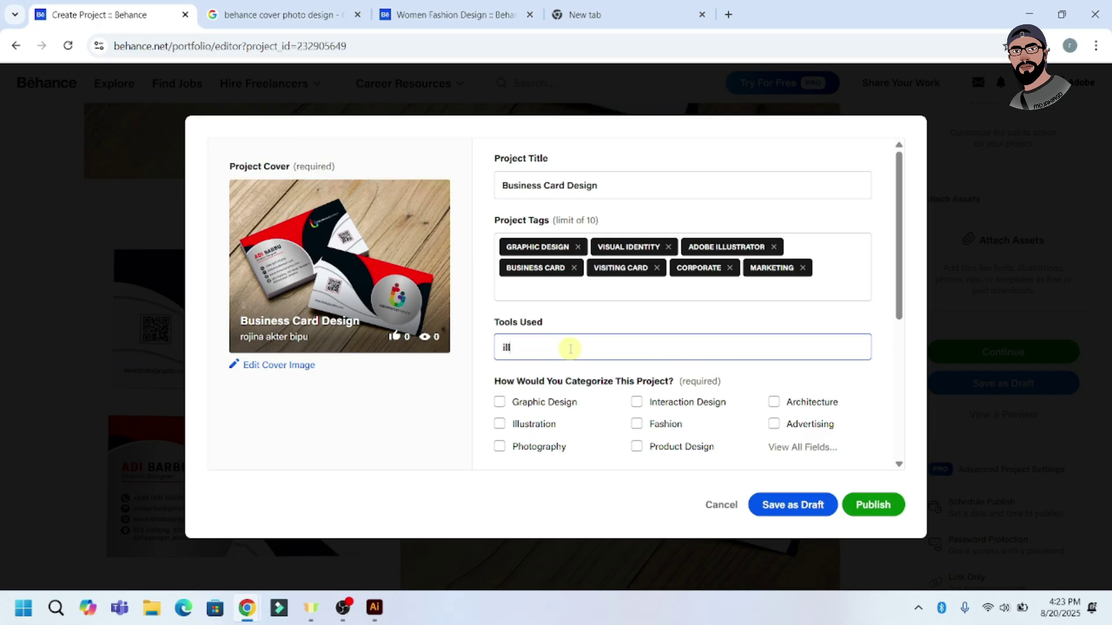
type("us")
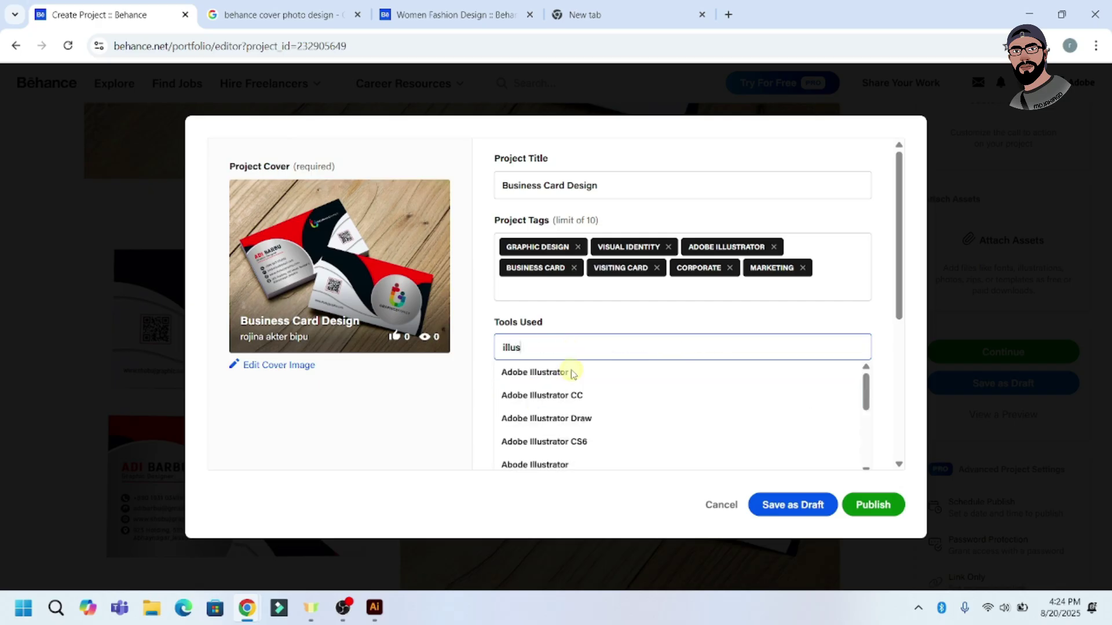
left_click(572, 374)
type("photo")
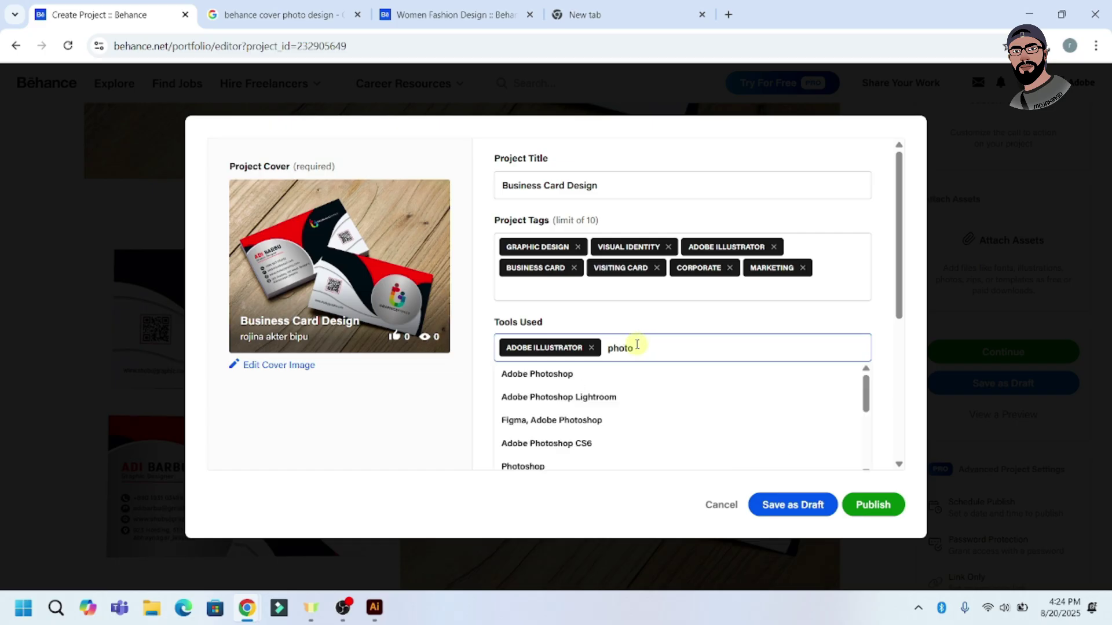
left_click(591, 374)
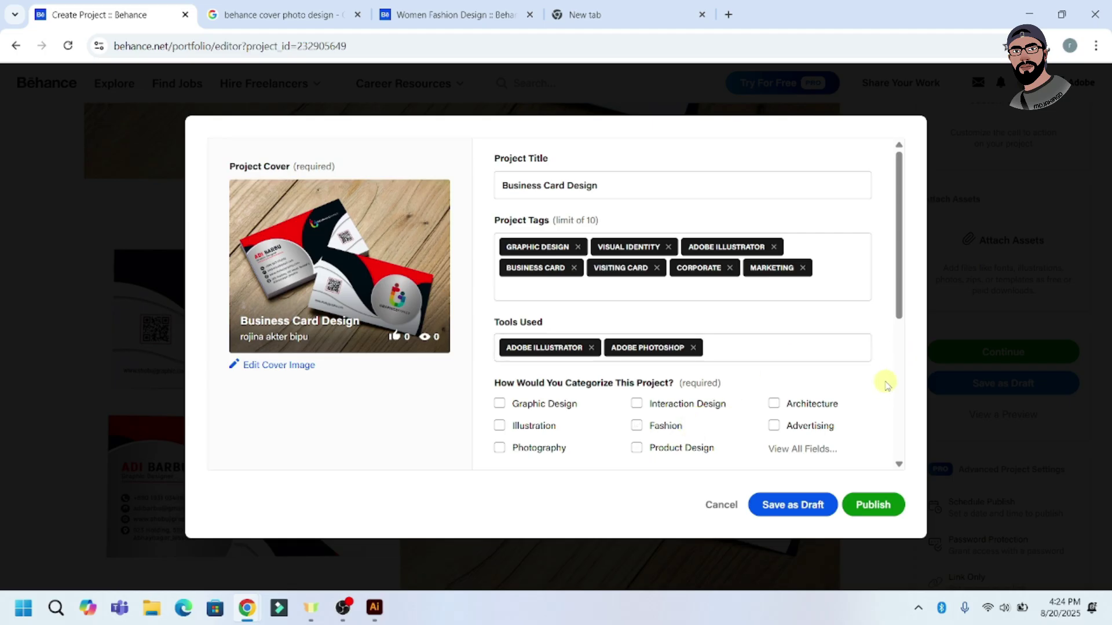
Step: Categorize the project under Graphic Design, Product Design and Interaction Design
scroll(886, 385, "down", 1)
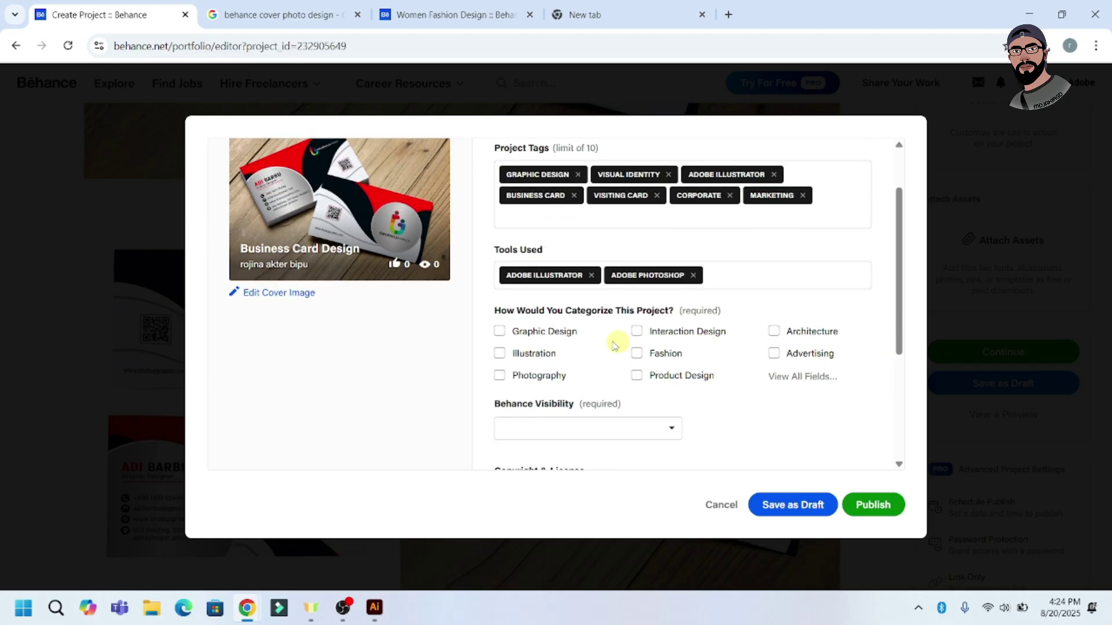
left_click(501, 332)
left_click(637, 378)
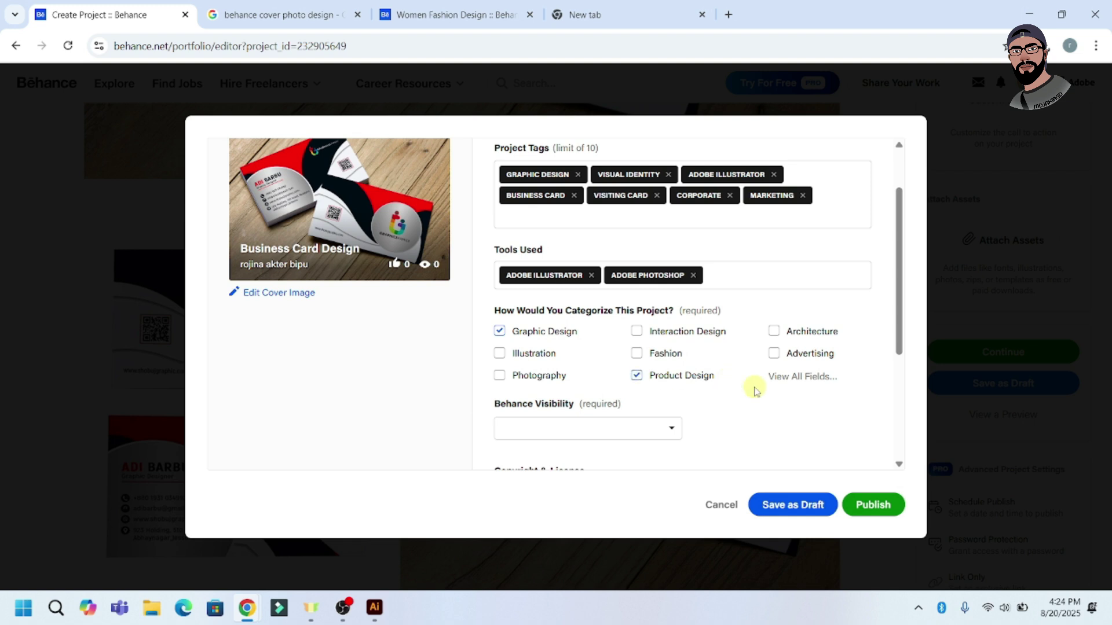
left_click(636, 333)
scroll(776, 446, "down", 3)
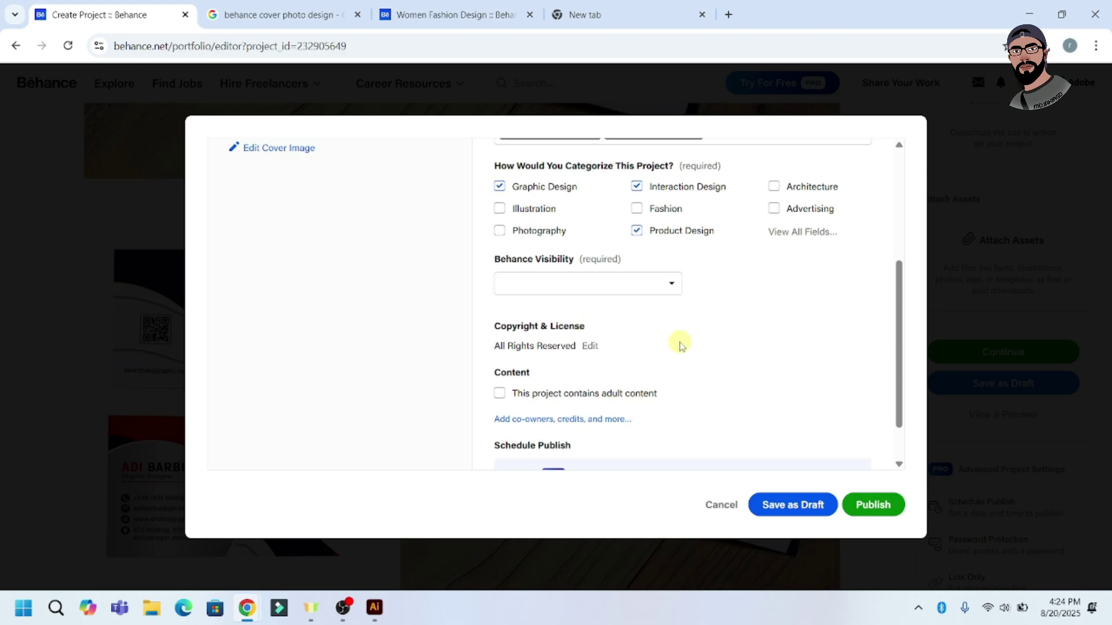
scroll(675, 347, "up", 3)
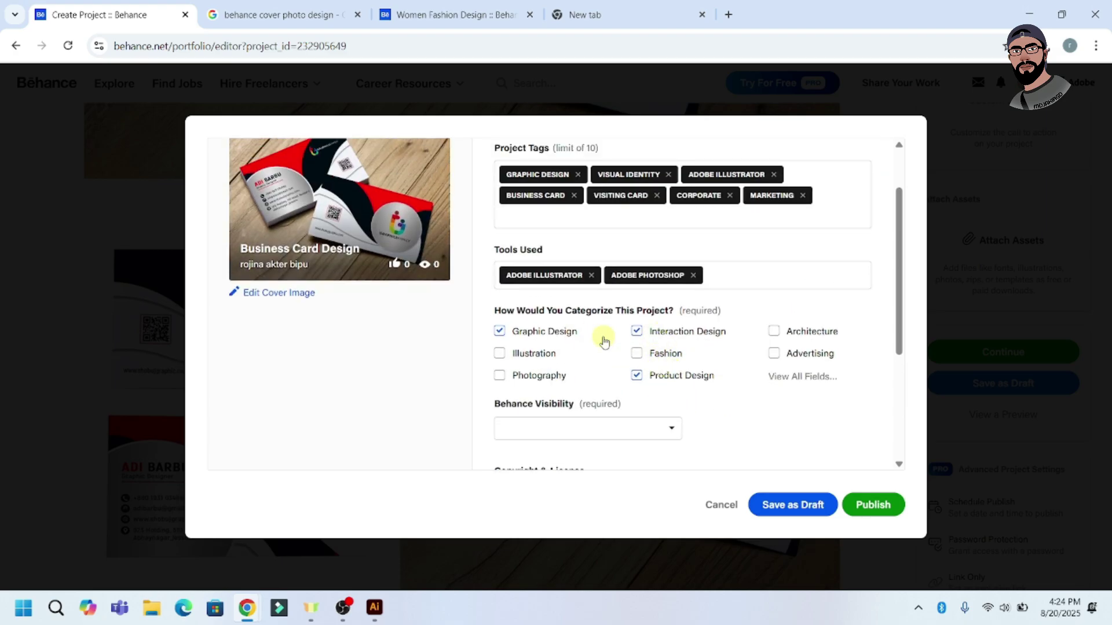
scroll(625, 364, "down", 1)
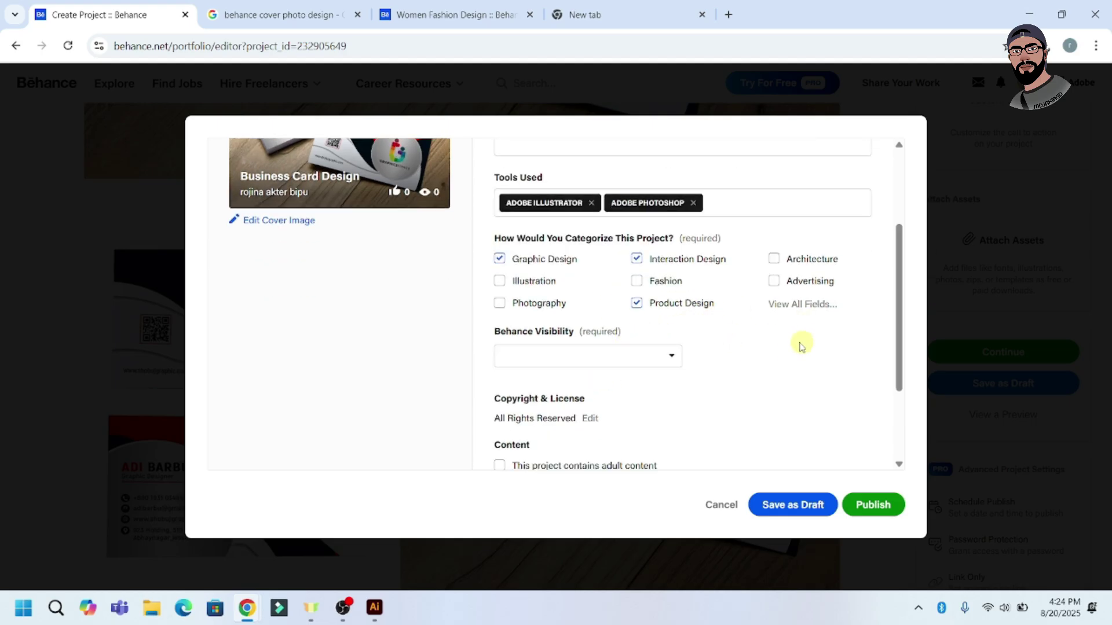
scroll(801, 345, "up", 1)
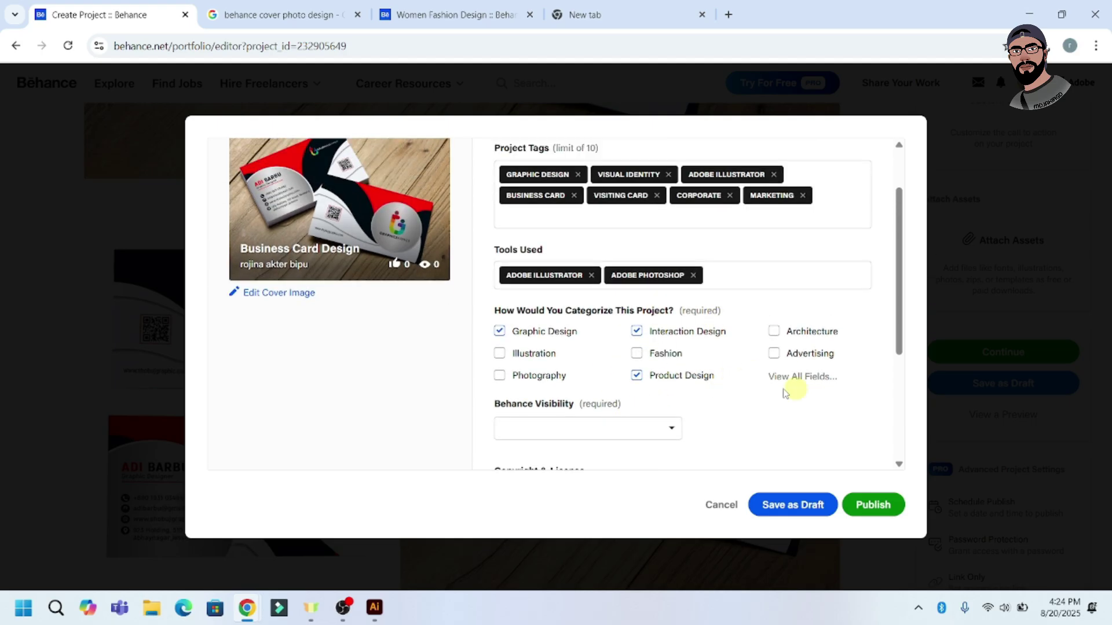
Step: Set the project's Behance visibility to Everyone
scroll(702, 323, "down", 1)
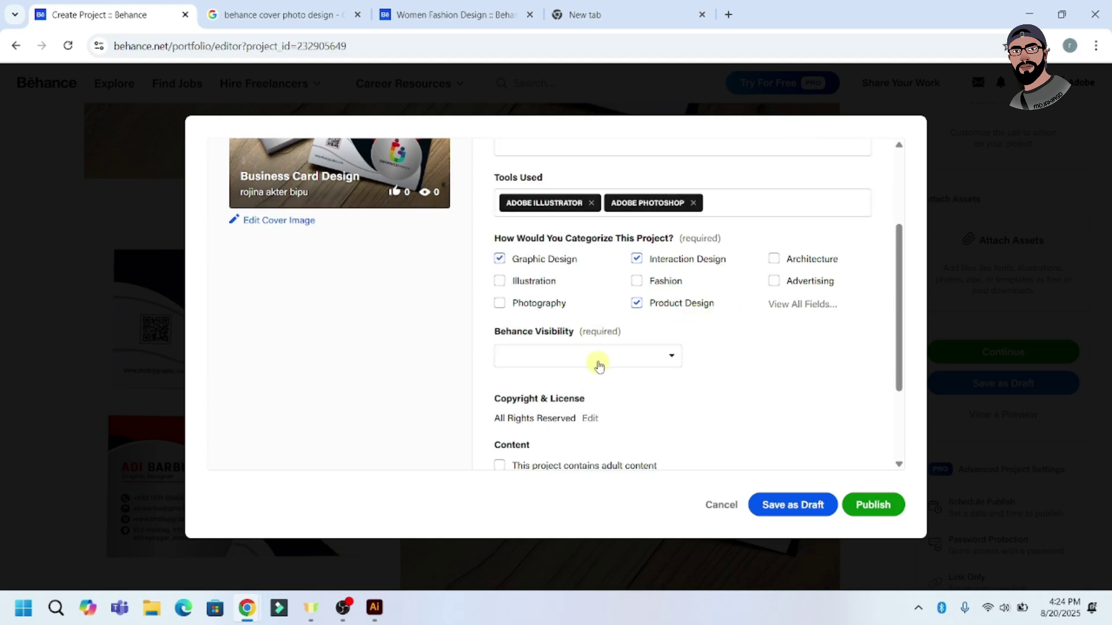
left_click(641, 363)
left_click(563, 388)
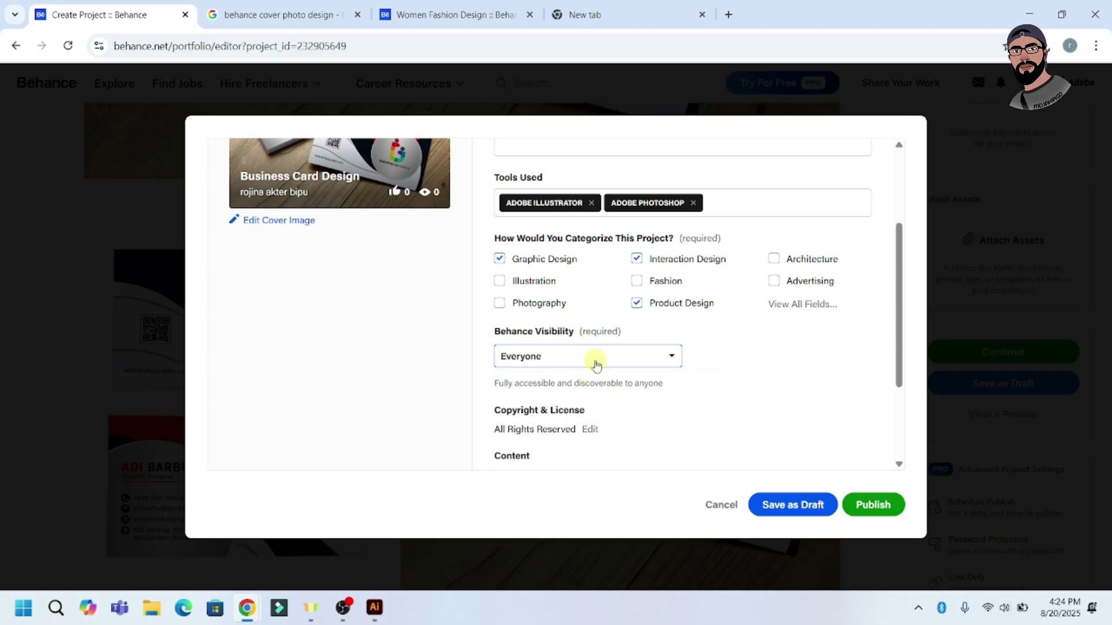
Step: Review the completed project details and the available visibility options, then close the options without changing the selection
scroll(742, 365, "up", 3)
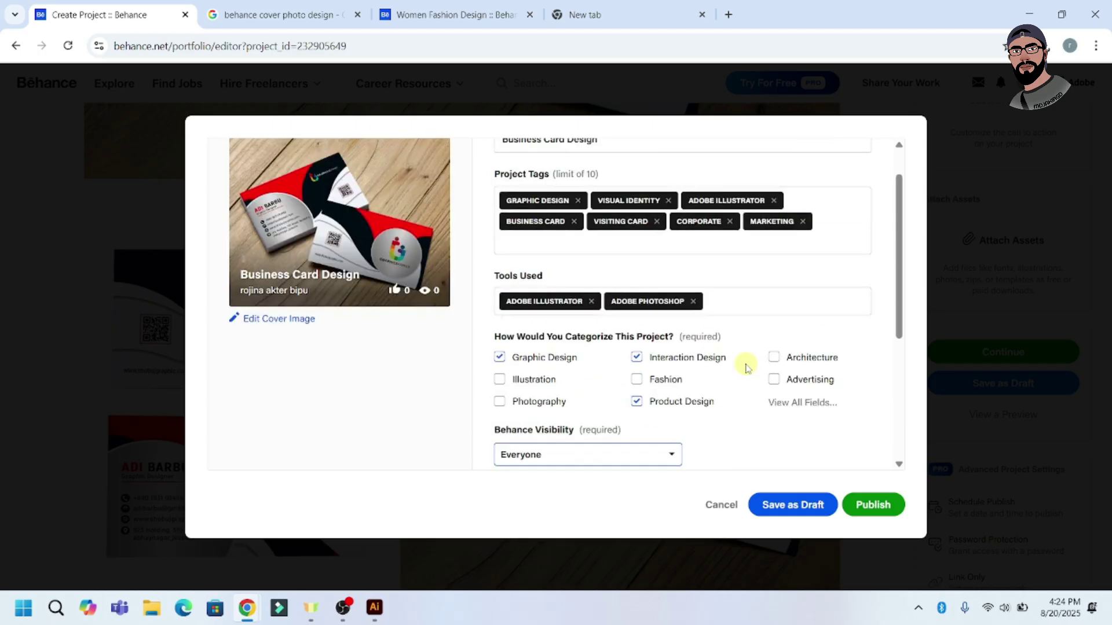
scroll(760, 343, "down", 5)
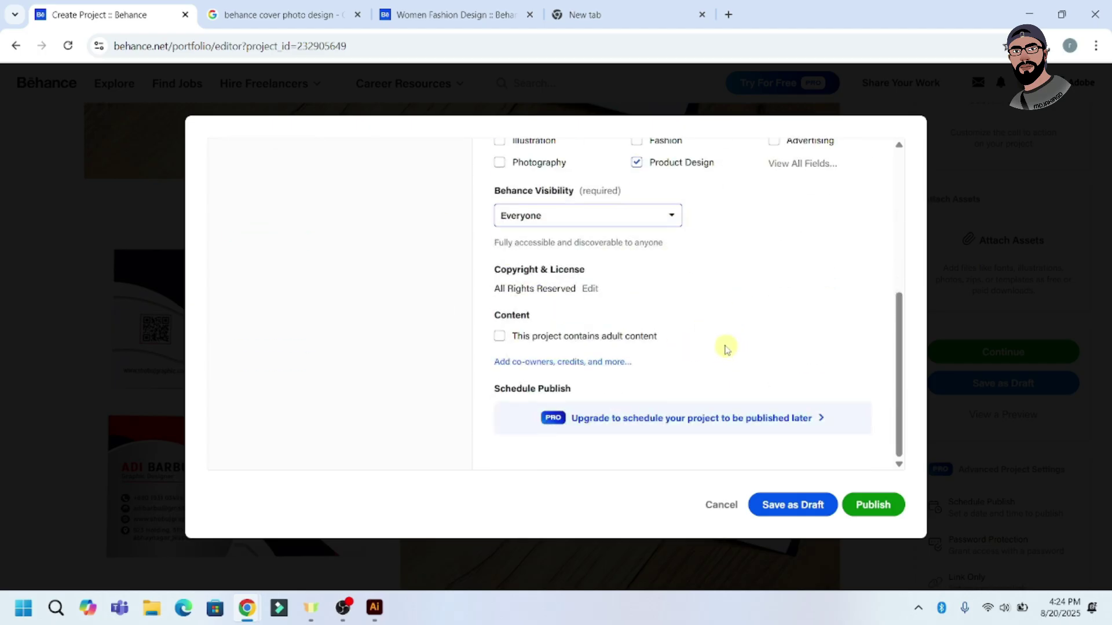
left_click(652, 223)
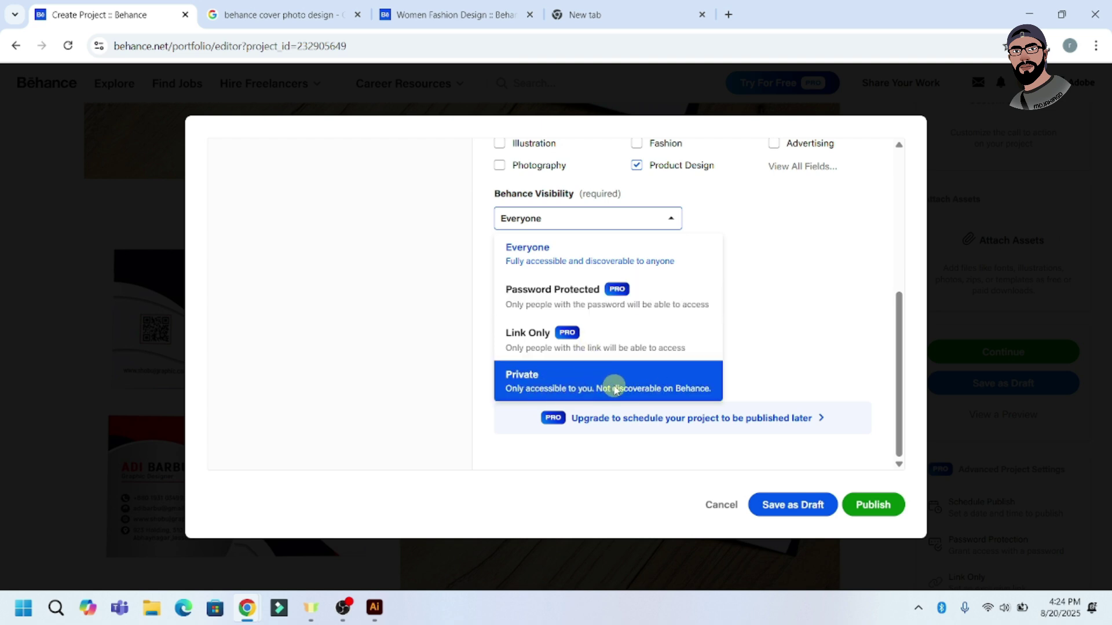
left_click(799, 340)
scroll(713, 353, "up", 2)
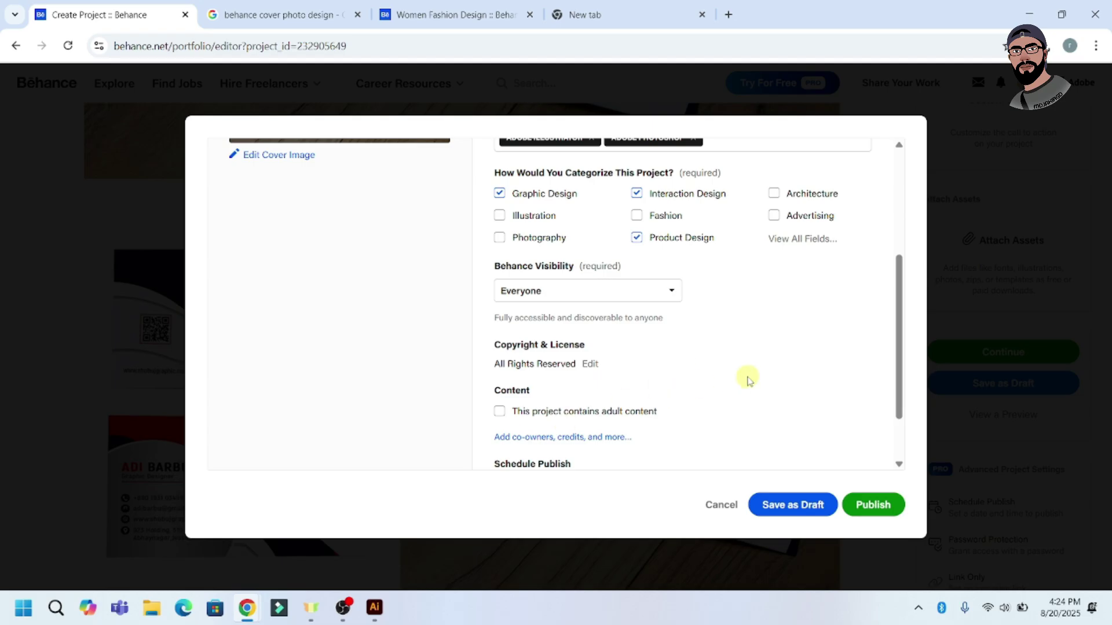
Step: Examine the business card project's title, tags, tools, categories, visibility, license and content settings before publishing
scroll(852, 390, "up", 4)
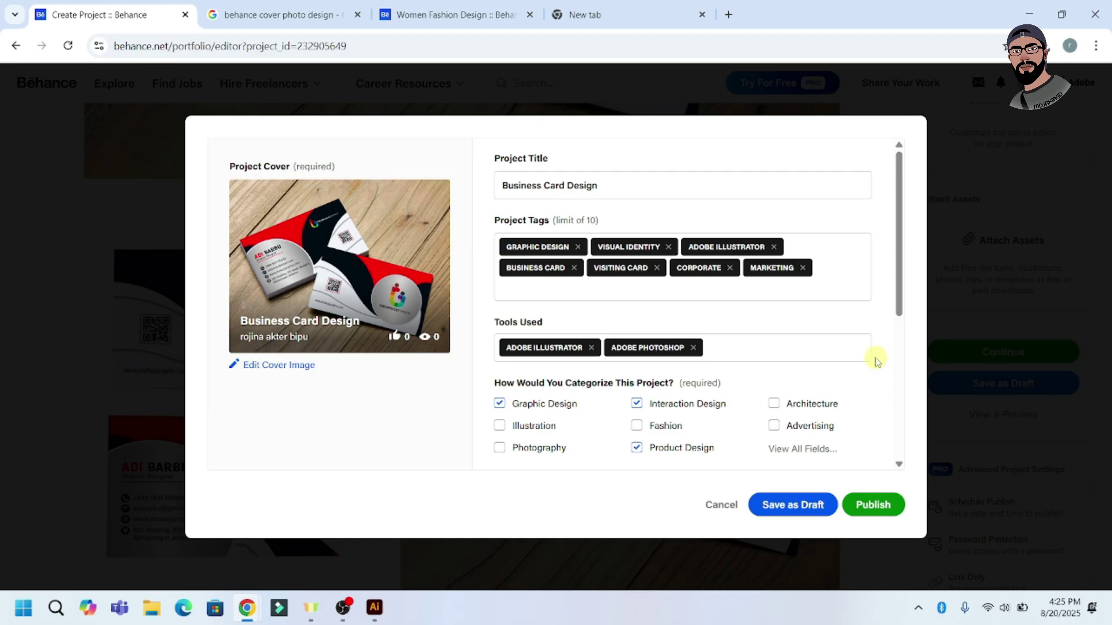
scroll(878, 365, "down", 3)
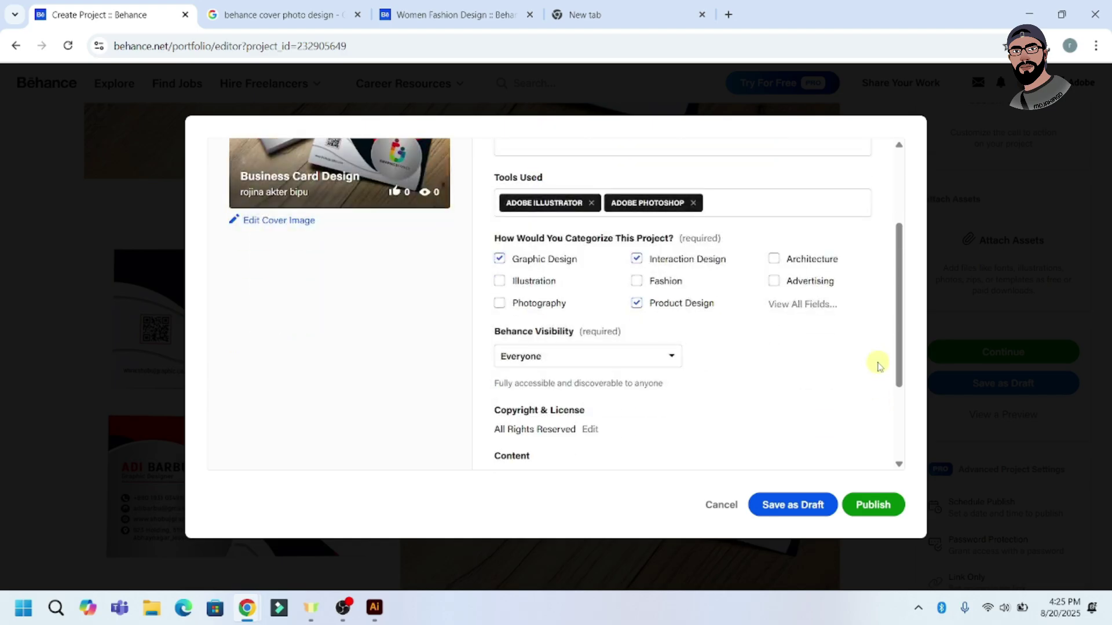
scroll(878, 365, "down", 1)
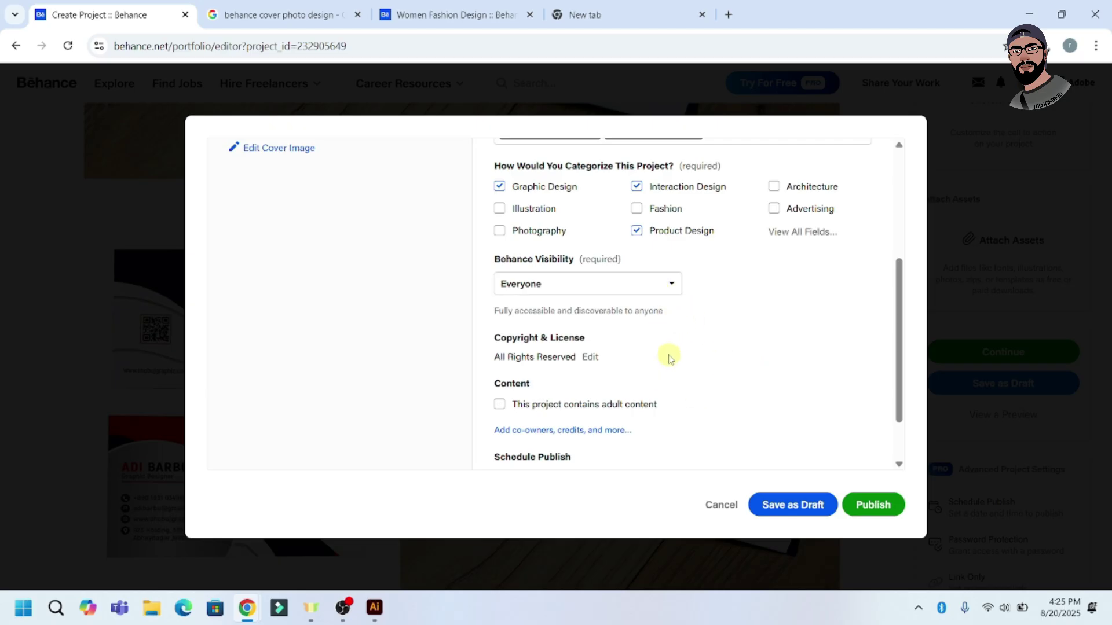
scroll(666, 356, "down", 1)
scroll(712, 376, "up", 4)
scroll(770, 399, "down", 2)
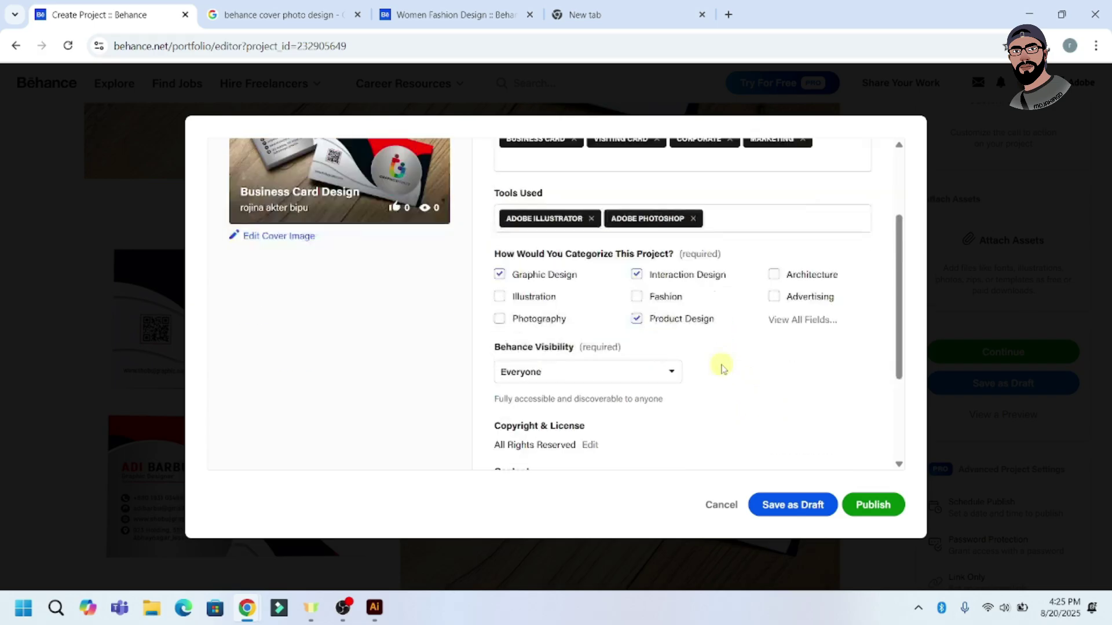
scroll(722, 369, "down", 1)
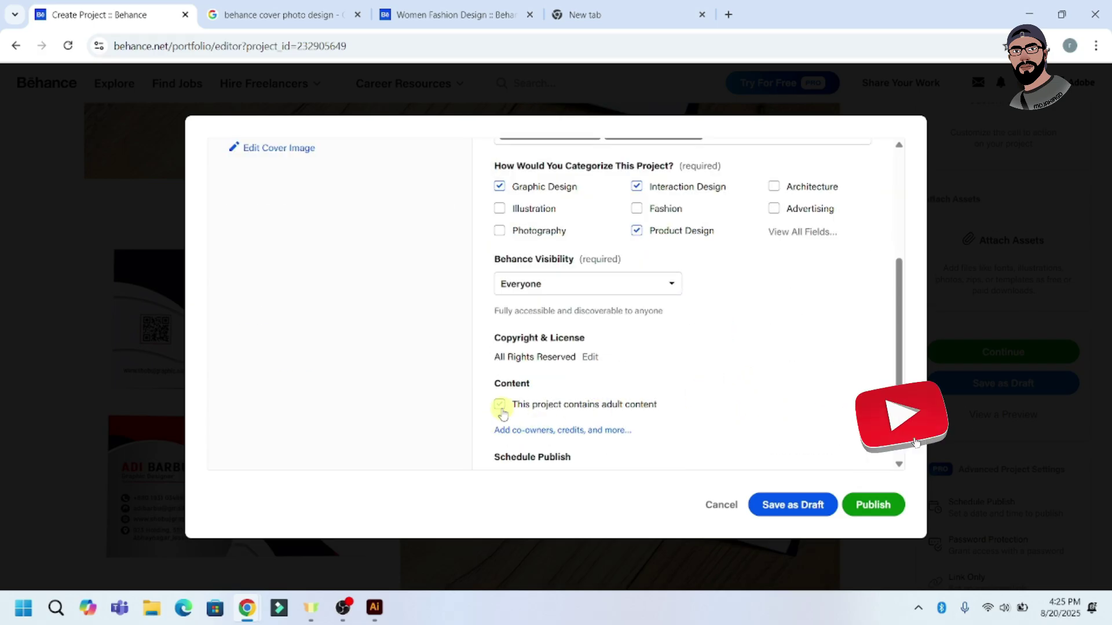
scroll(892, 441, "up", 3)
scroll(839, 423, "down", 3)
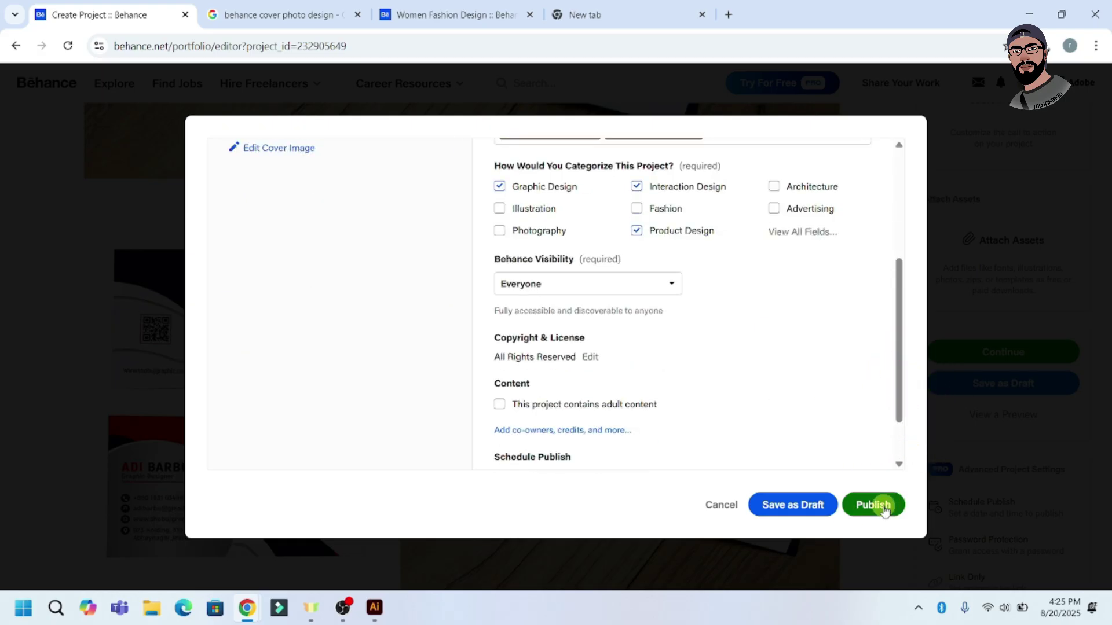
scroll(584, 398, "up", 4)
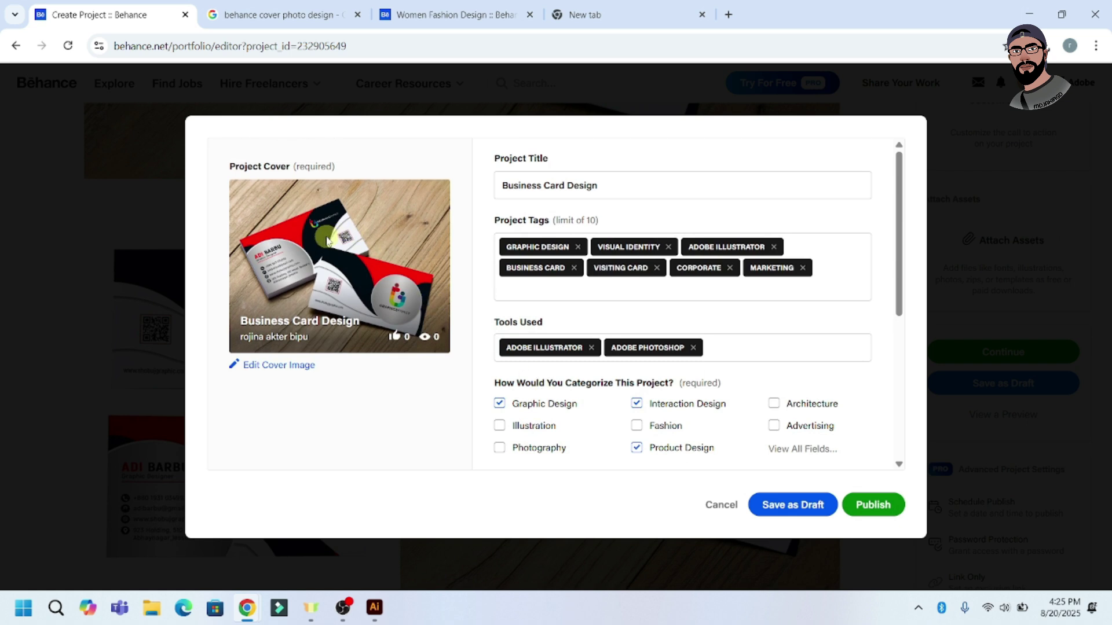
Step: Check the project cover's zoom and the option to upload another image, keep the current business card picture and apply its crop
left_click(280, 368)
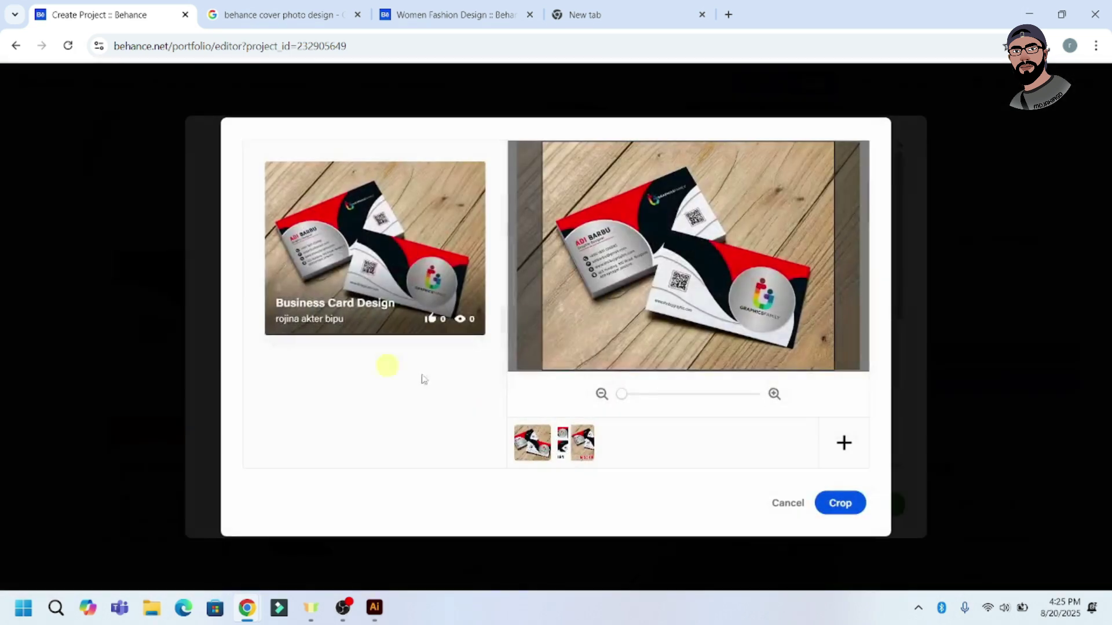
left_click_drag(624, 397, 596, 397)
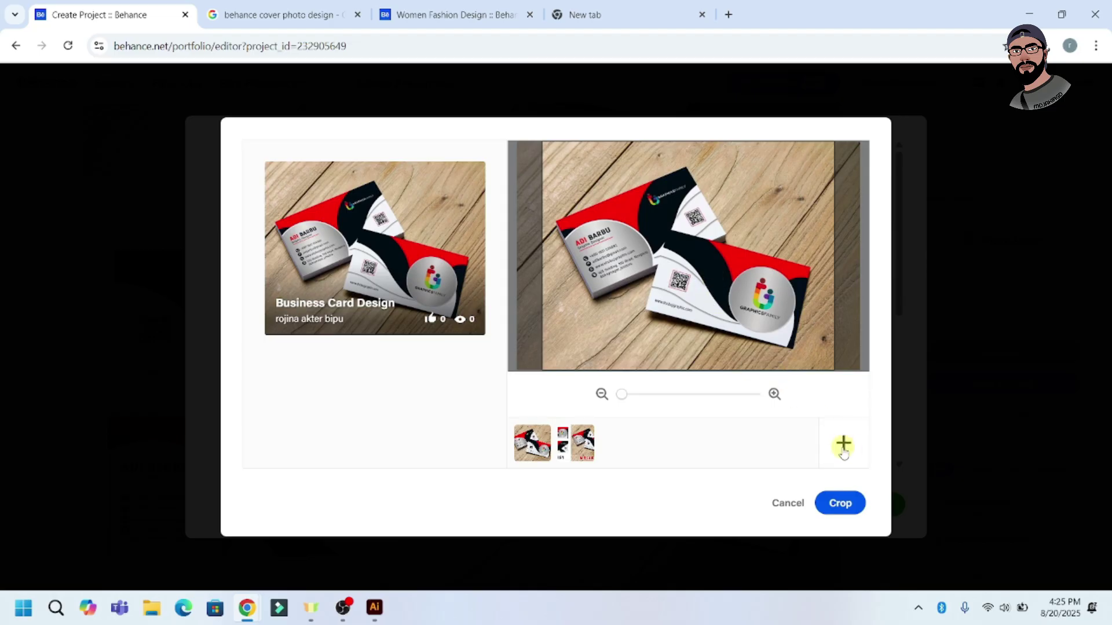
left_click(843, 446)
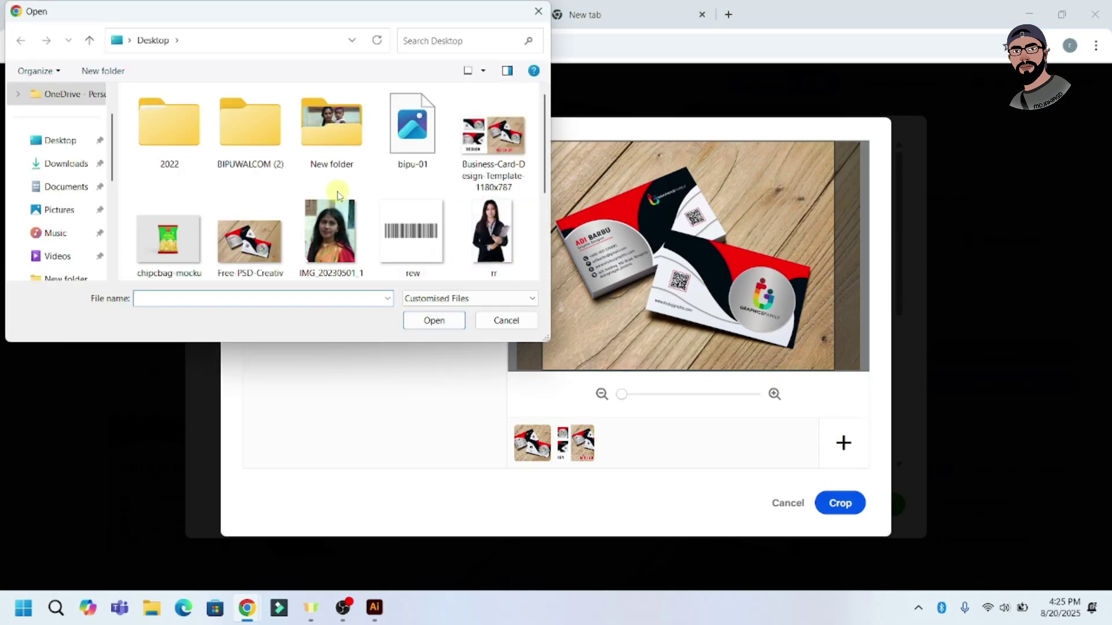
scroll(425, 173, "down", 1)
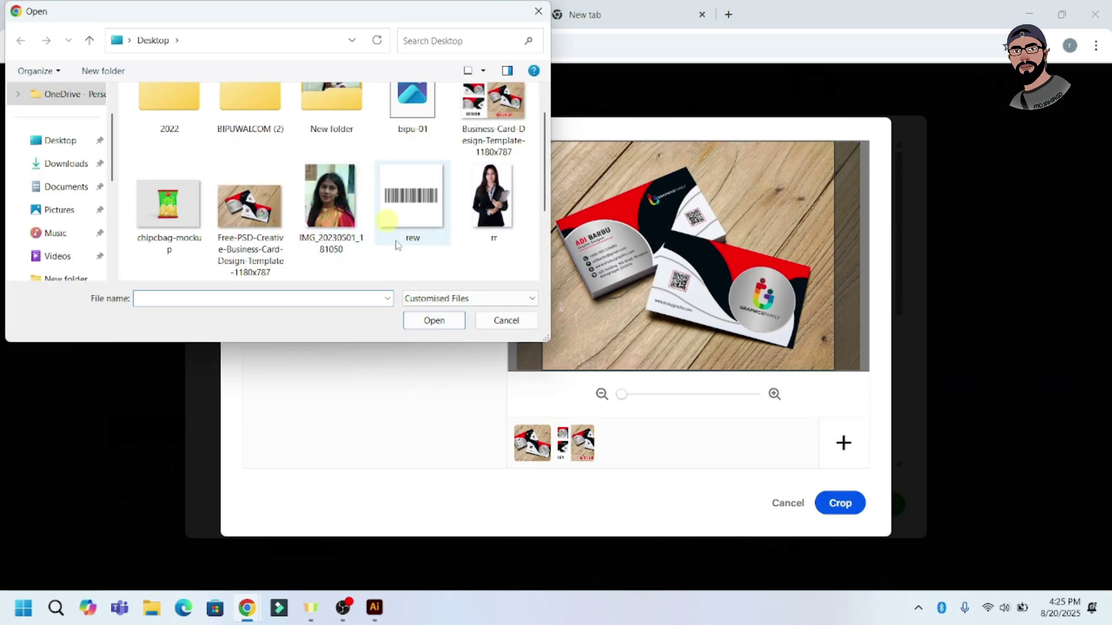
left_click(503, 320)
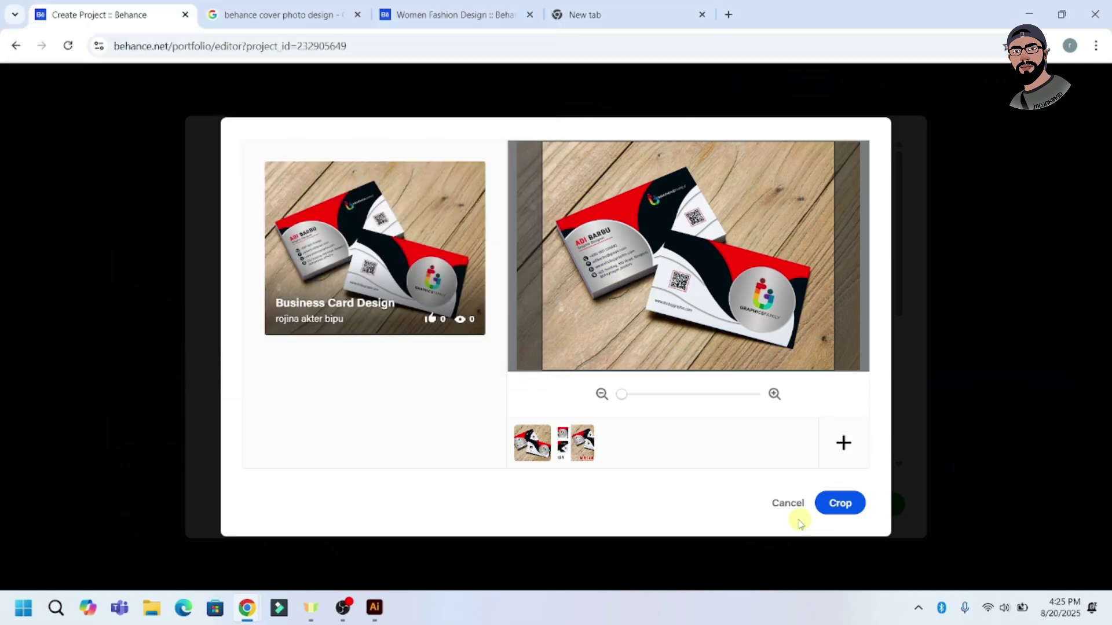
left_click(843, 503)
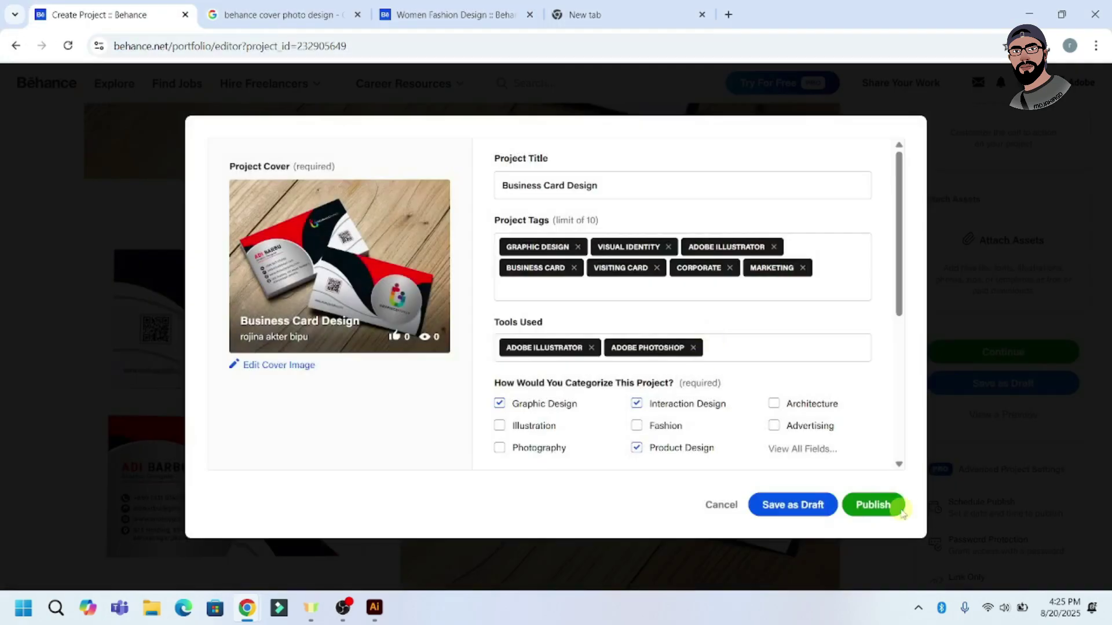
Step: Publish the business card project and dismiss the portfolio website offer and the promotion dialog
left_click(870, 504)
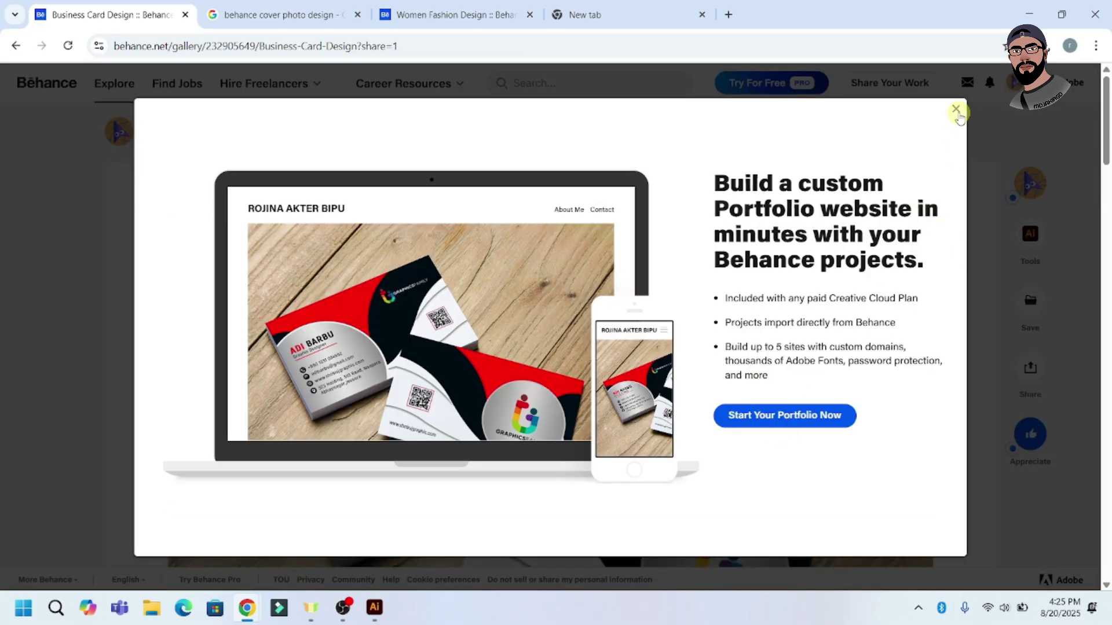
left_click(957, 110)
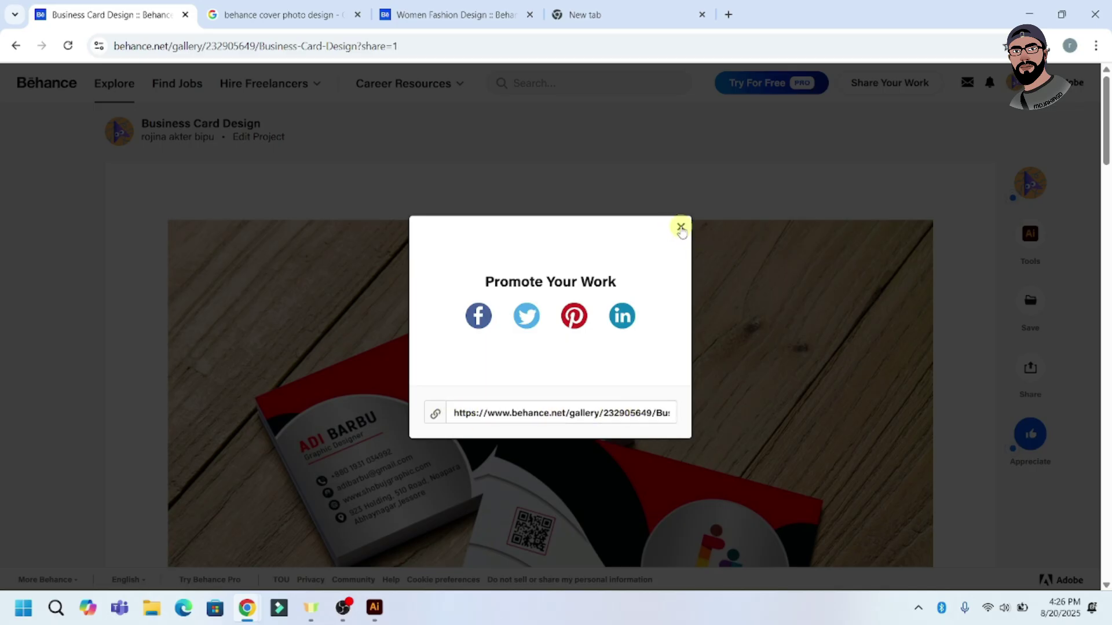
left_click(681, 227)
scroll(567, 292, "down", 2)
scroll(608, 289, "up", 2)
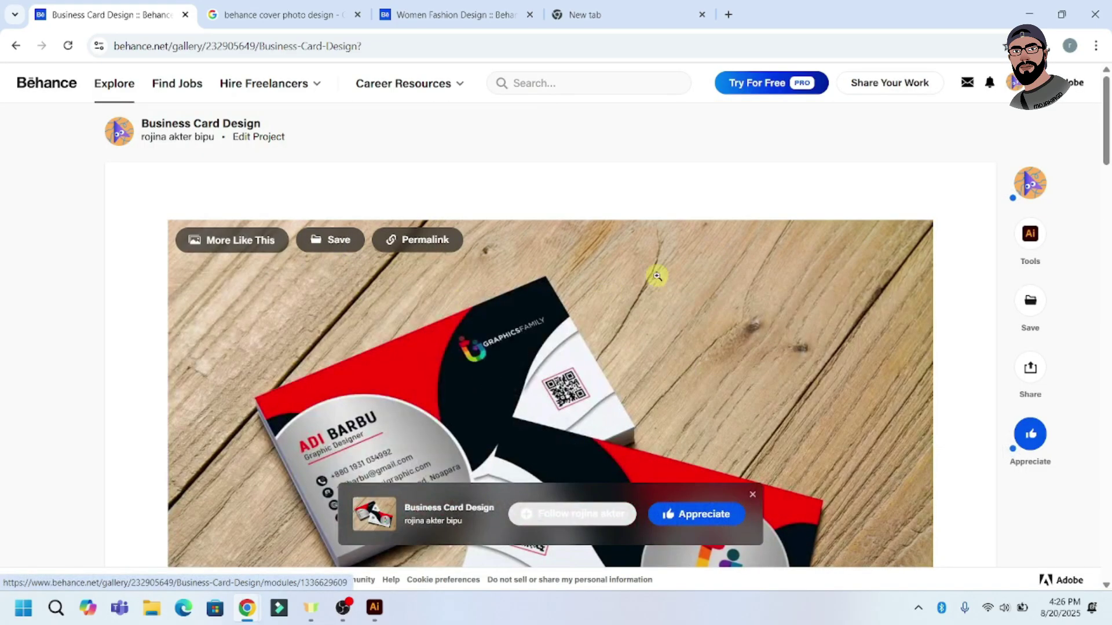
Step: Open the own profile page and look at the published business card project among its projects
left_click(1011, 87)
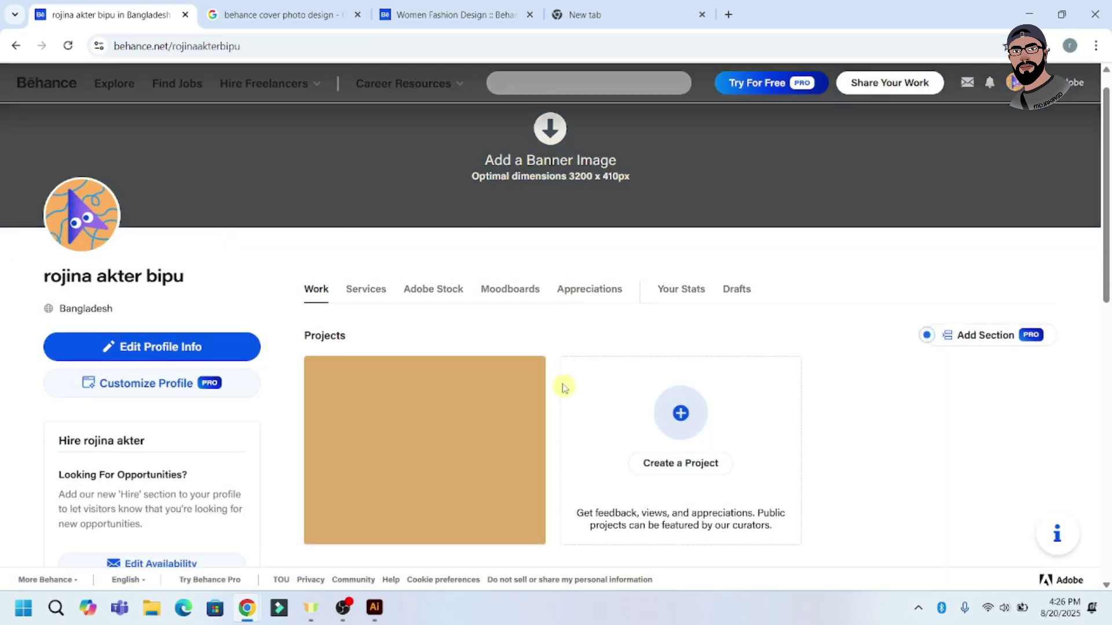
scroll(521, 347, "down", 3)
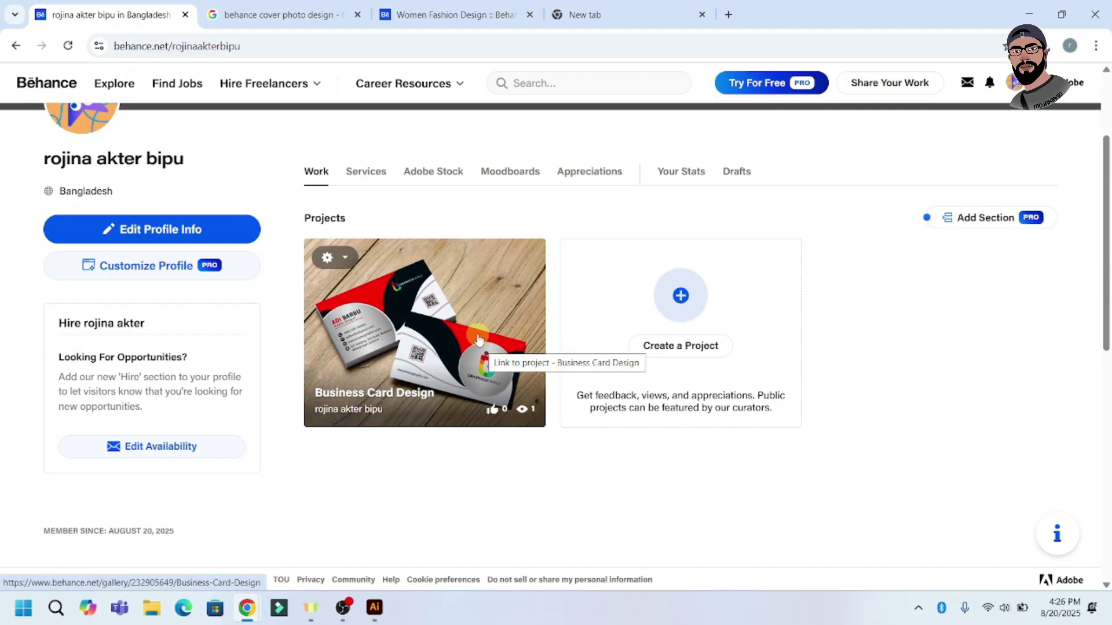
scroll(811, 443, "up", 3)
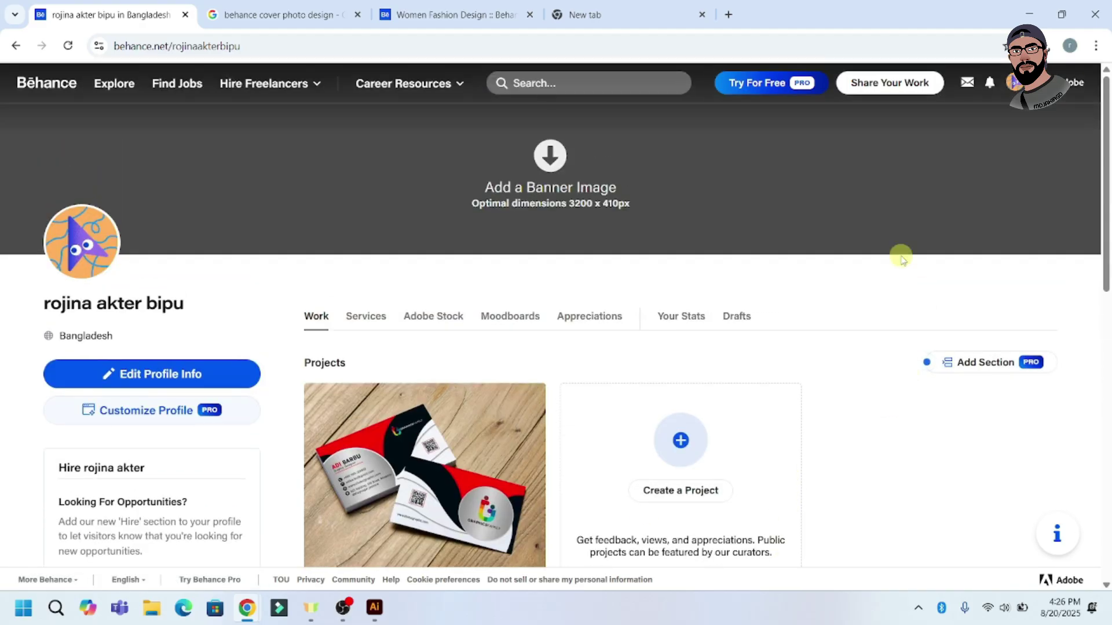
mouse_move(889, 84)
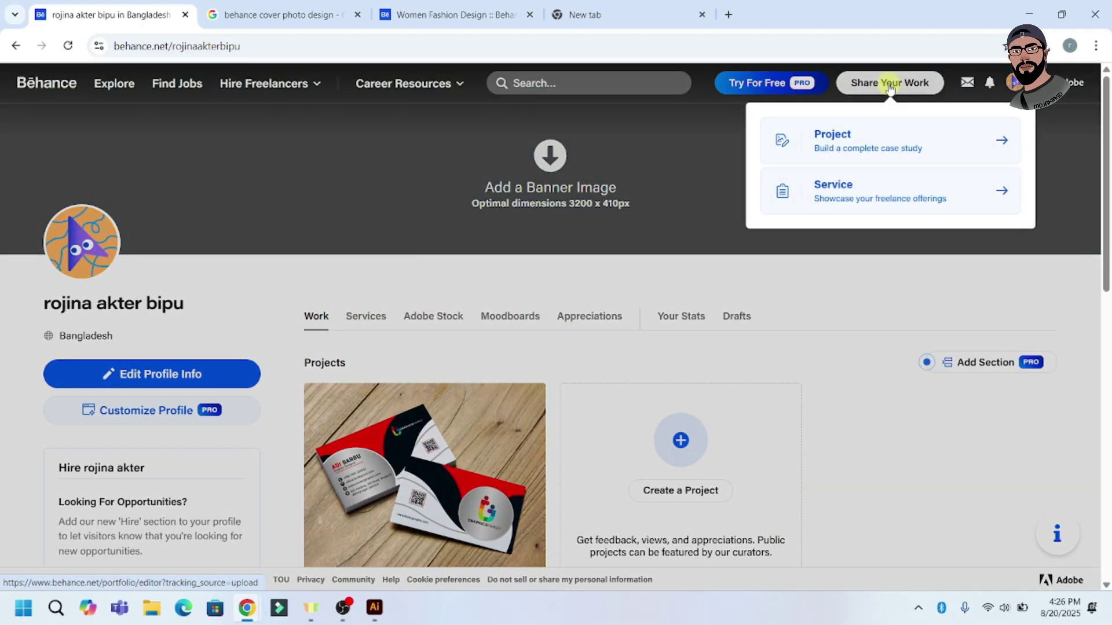
left_click(890, 84)
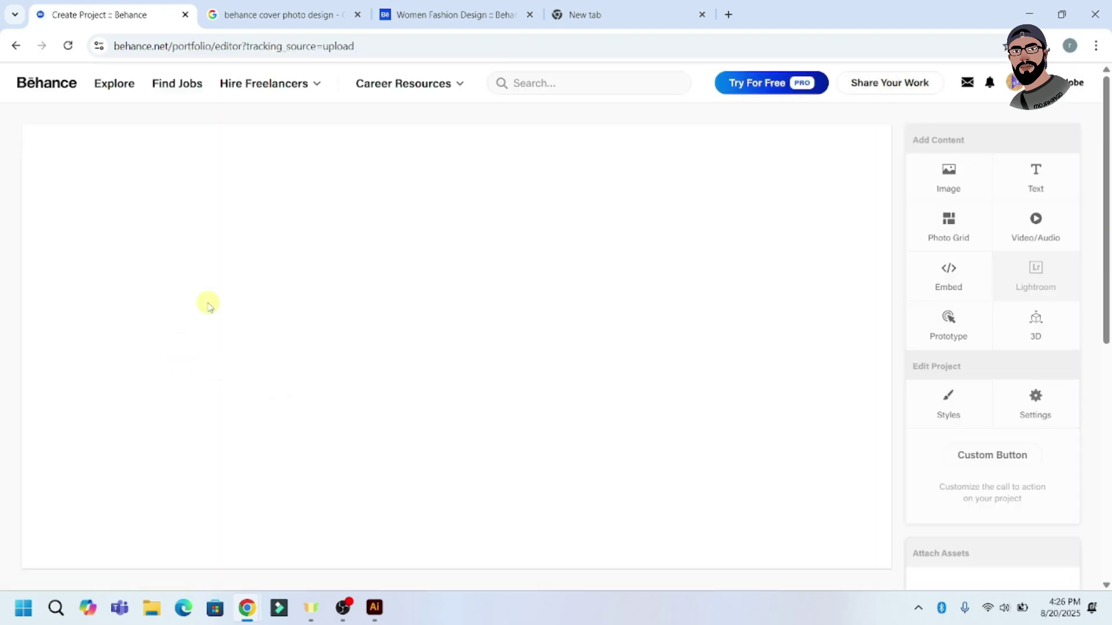
left_click(16, 46)
Step: Look over the whole profile page and check the Behance cover photo examples in the Google Images results
scroll(859, 417, "down", 3)
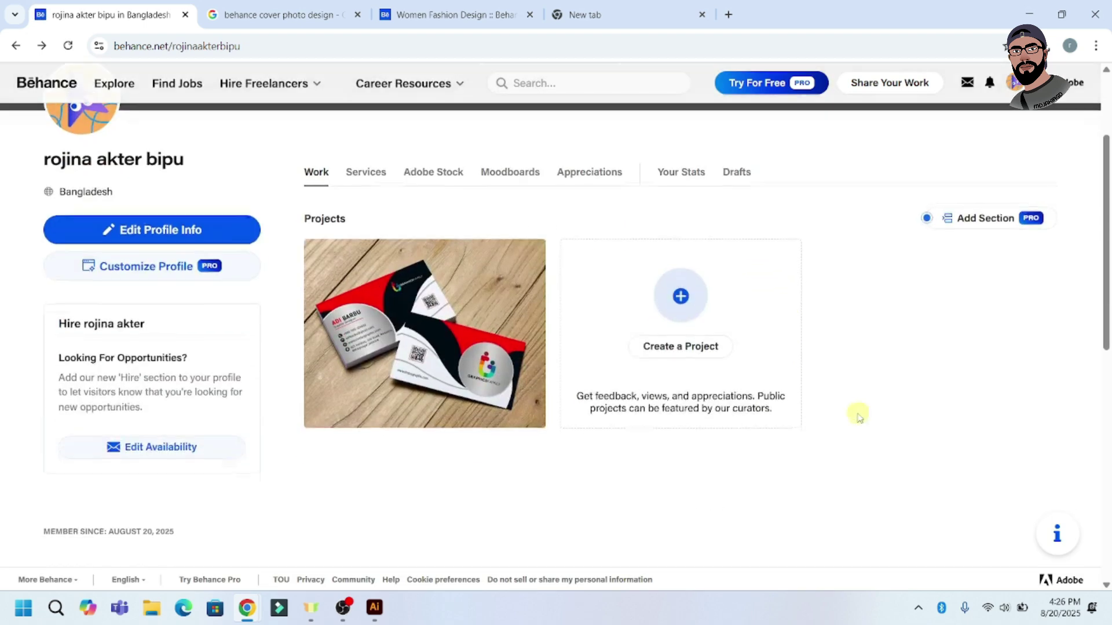
scroll(886, 399, "down", 6)
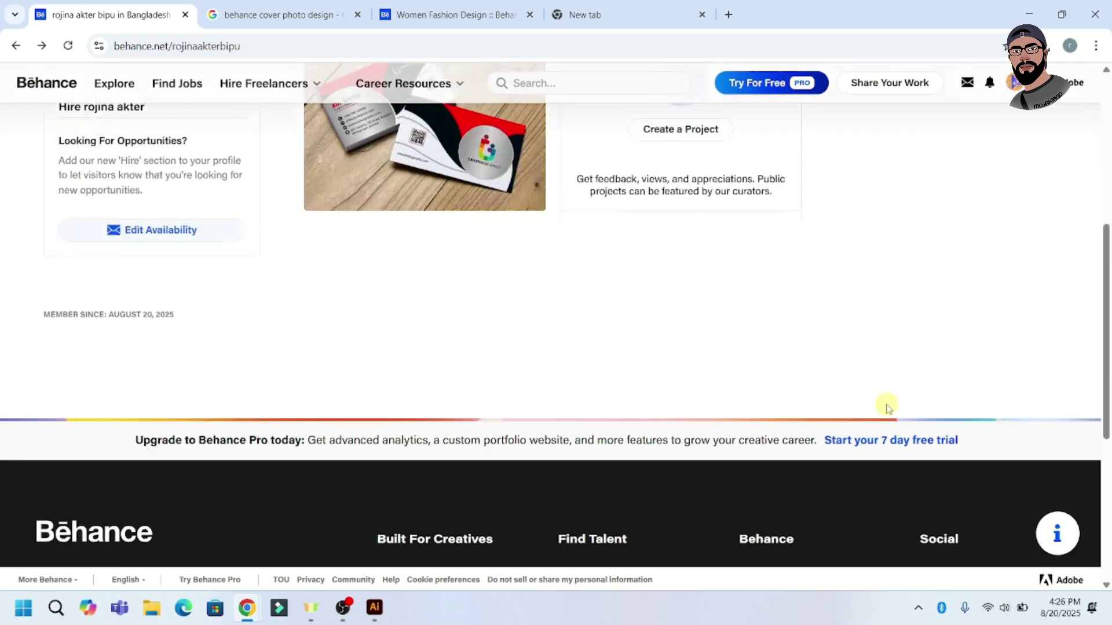
scroll(888, 407, "up", 5)
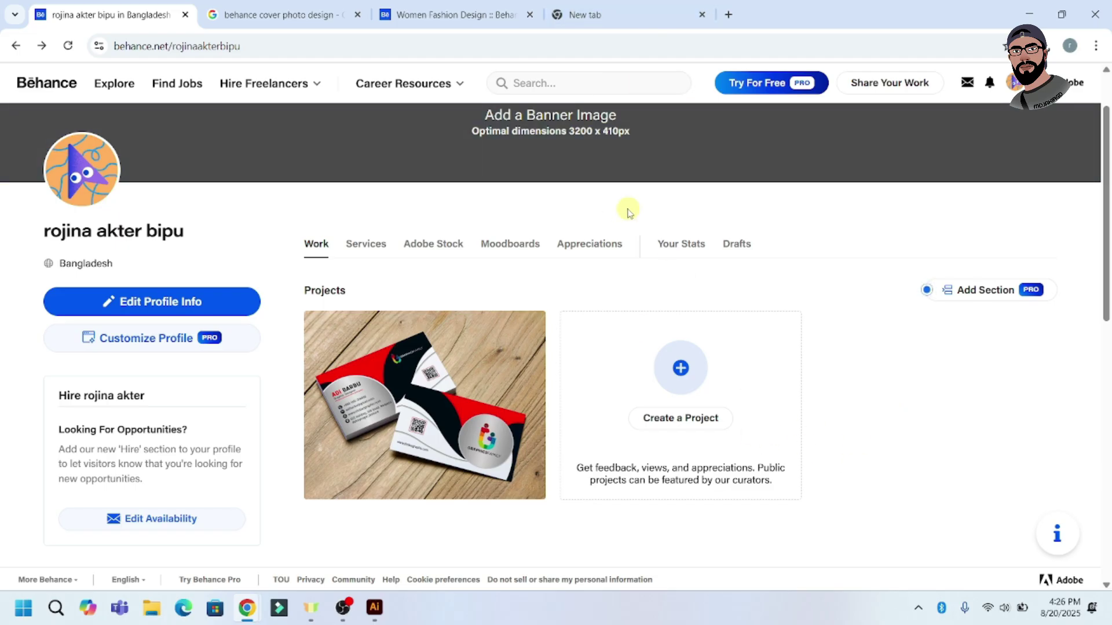
left_click(325, 14)
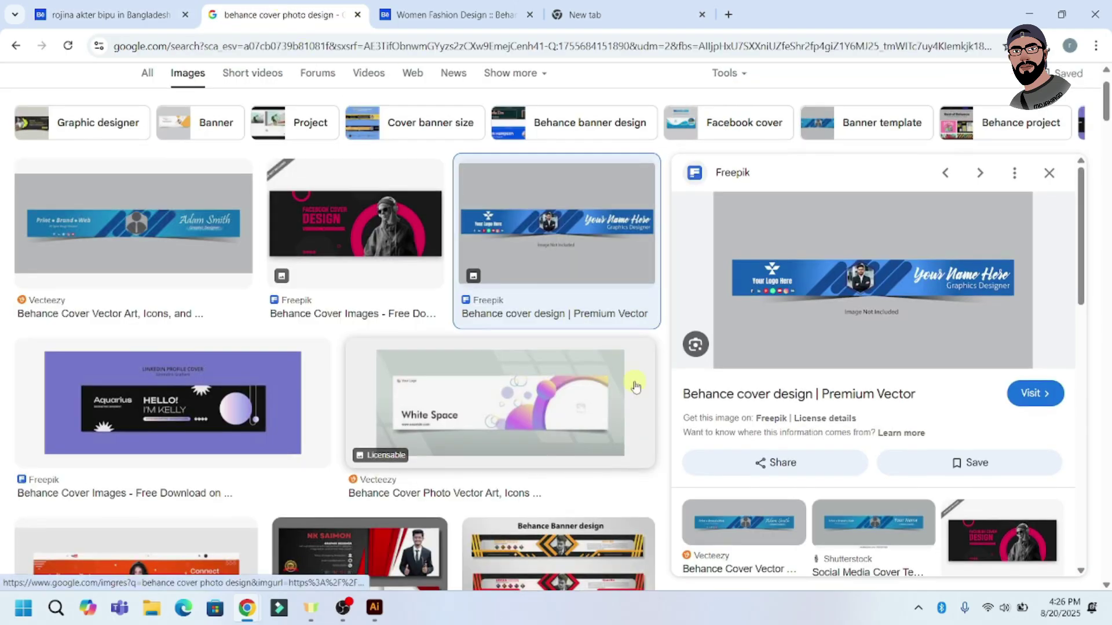
left_click(110, 15)
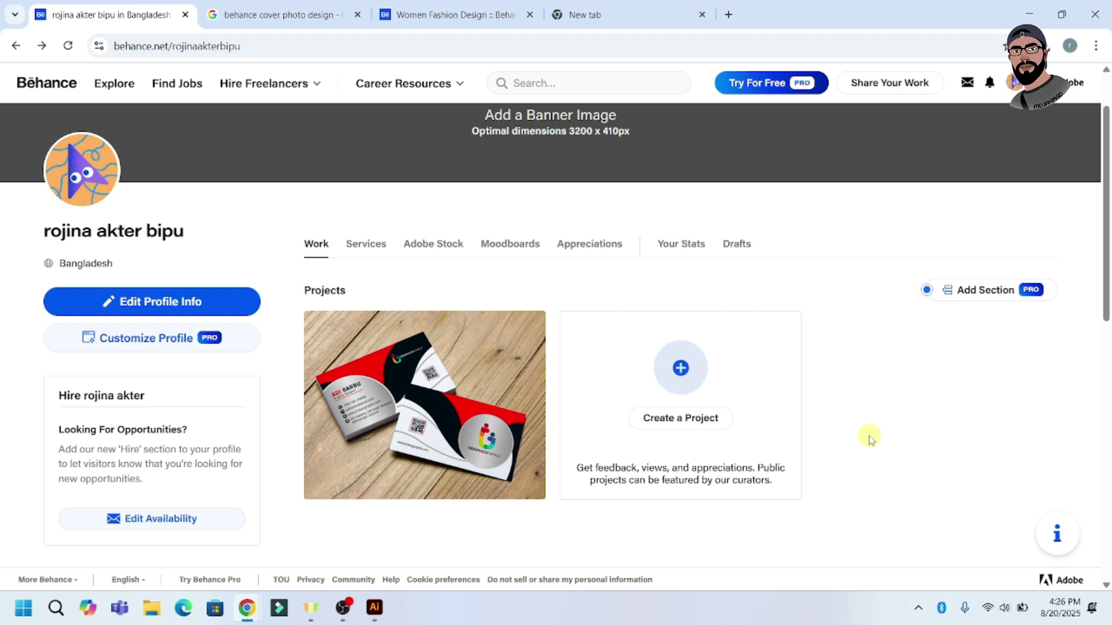
scroll(867, 447, "up", 1)
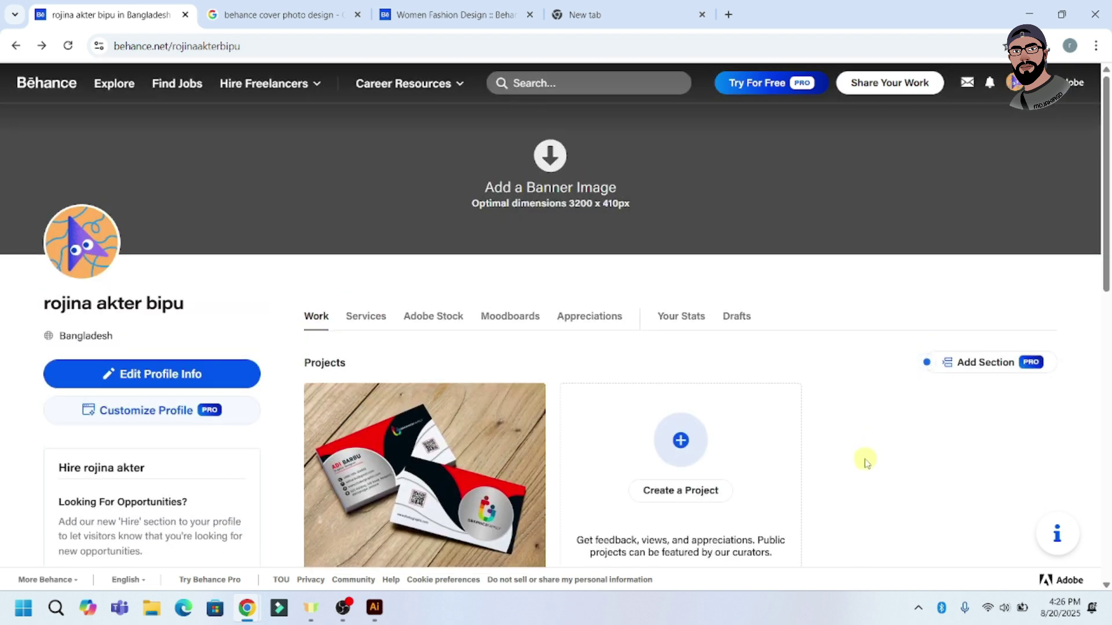
scroll(821, 433, "down", 1)
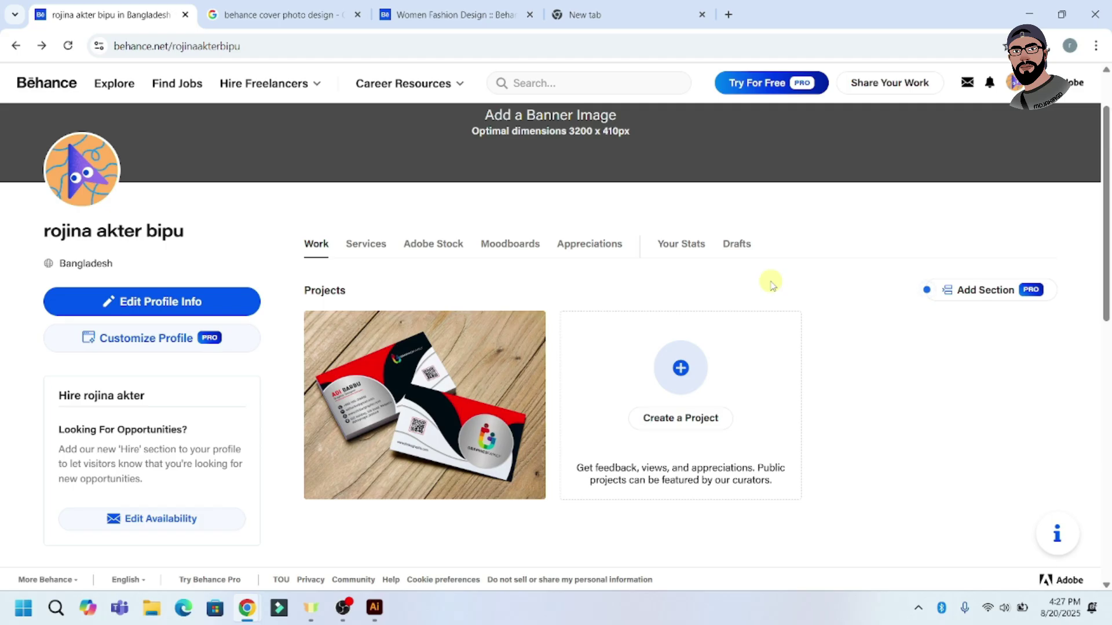
scroll(772, 284, "up", 2)
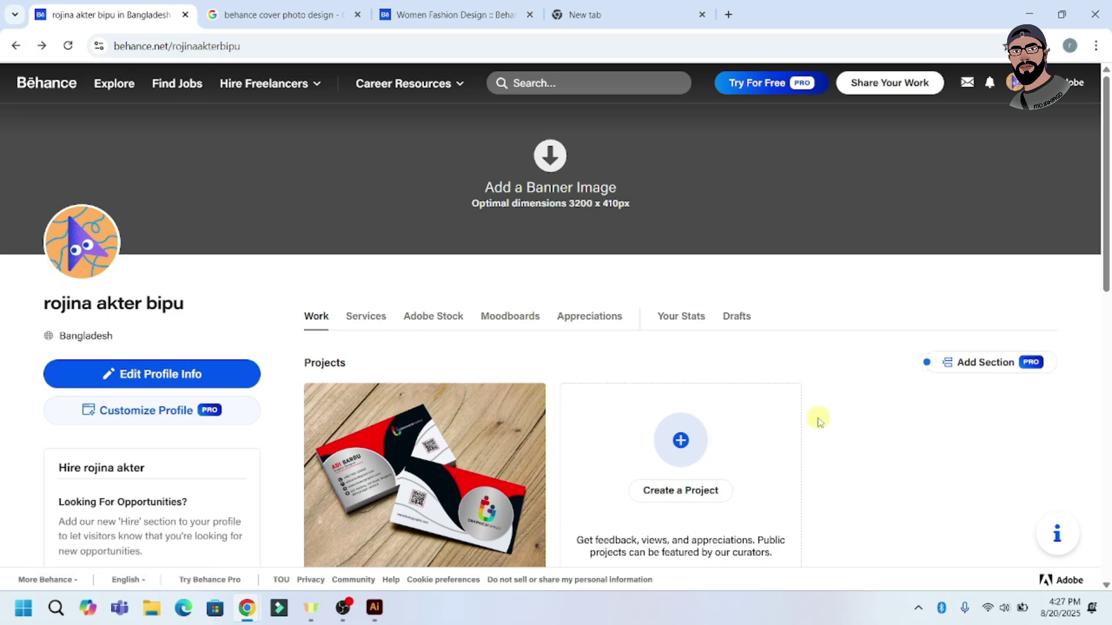
scroll(820, 422, "down", 3)
scroll(819, 402, "up", 3)
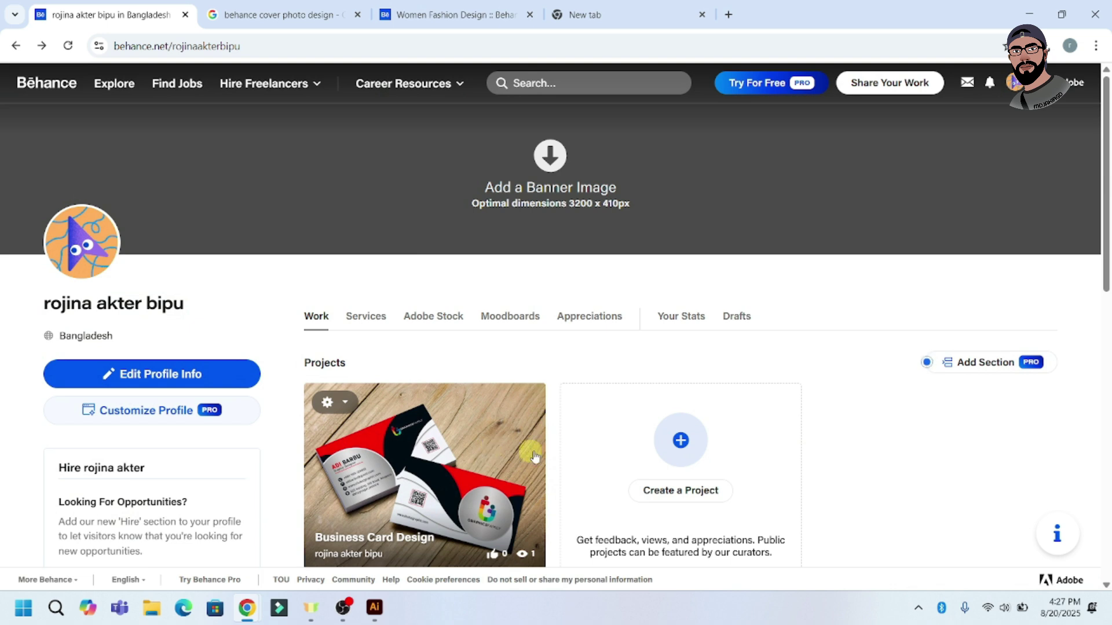
scroll(459, 417, "down", 4)
scroll(740, 298, "up", 4)
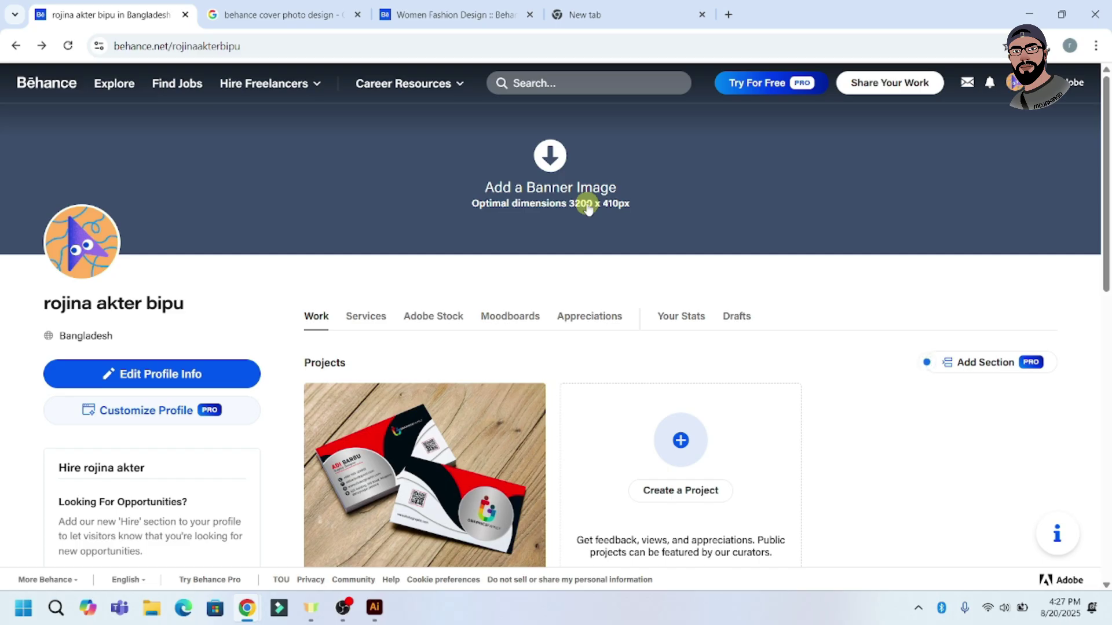
Step: Examine the Behance cover photo designs in Google Images as banner references and return to the profile page
left_click(278, 15)
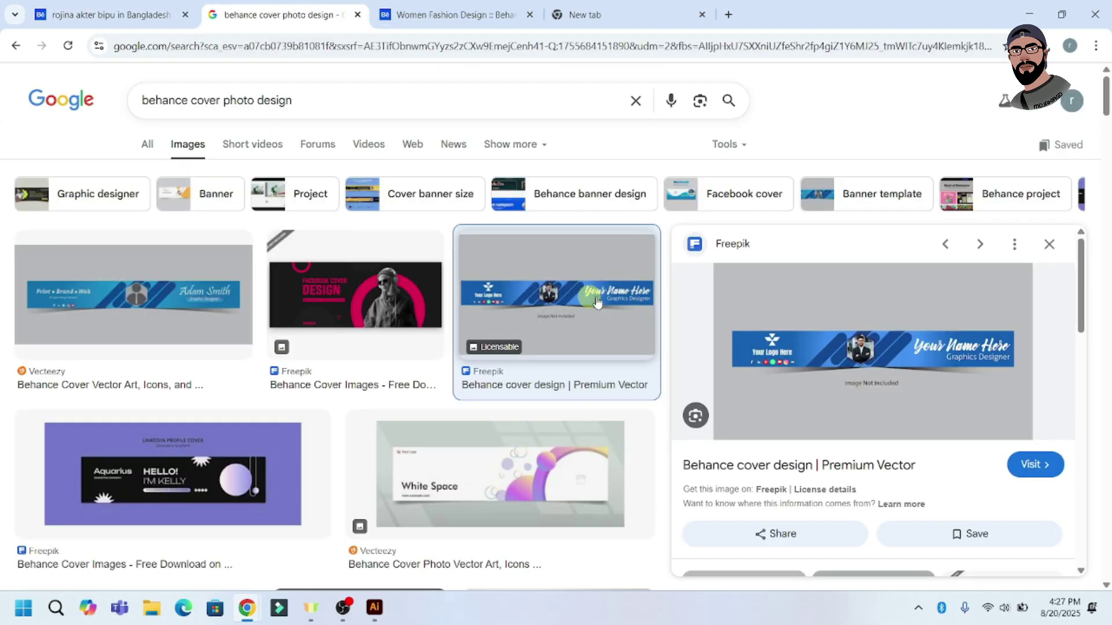
scroll(464, 427, "down", 1)
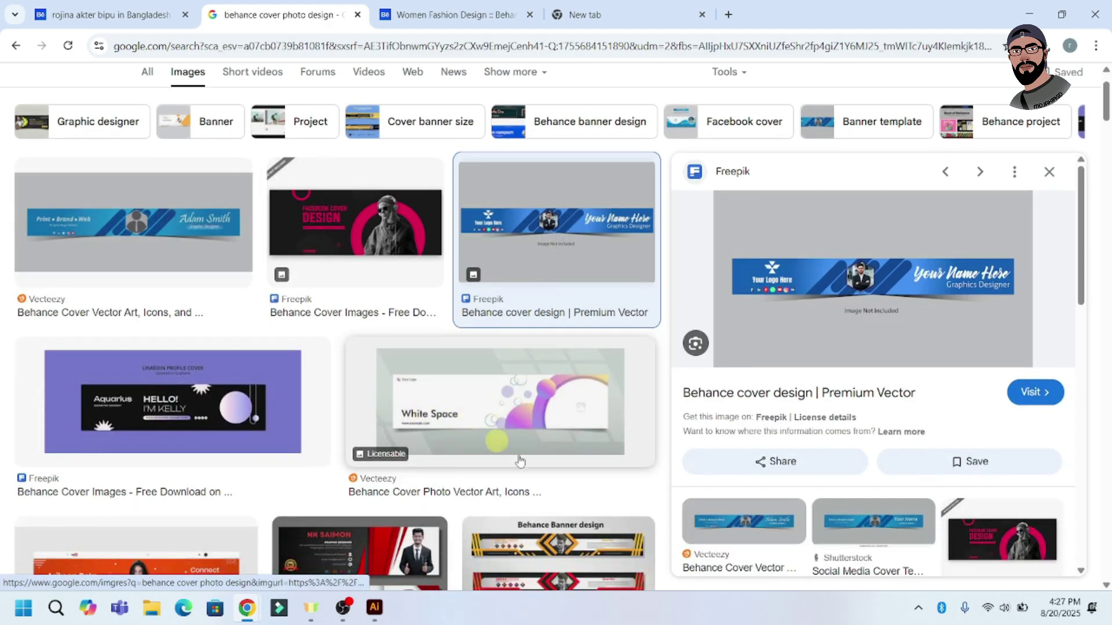
left_click(110, 15)
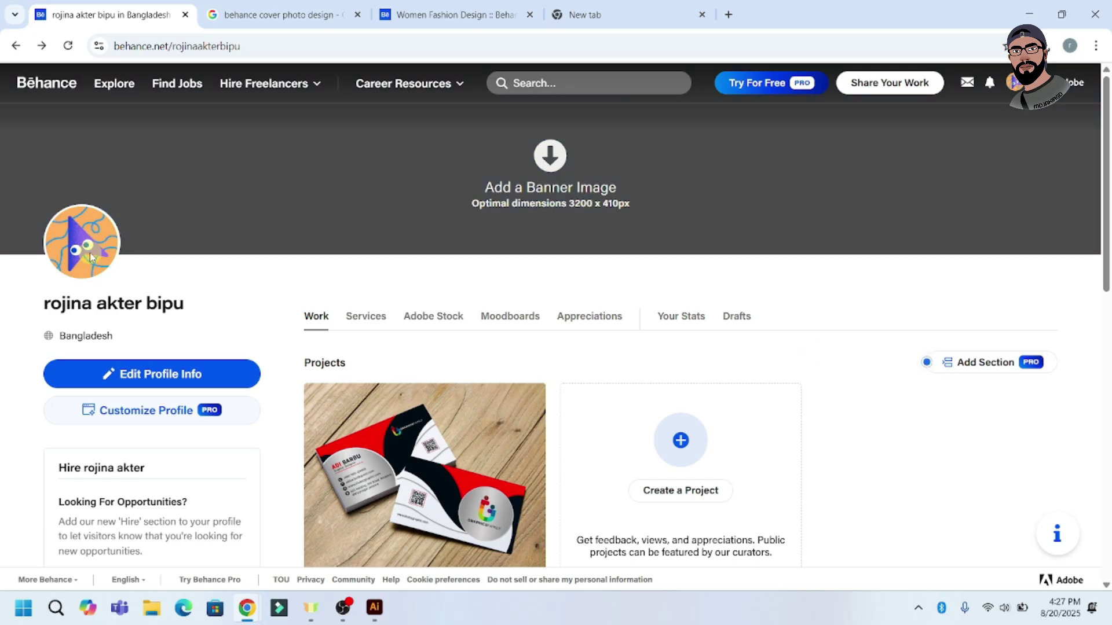
scroll(4, 376, "down", 4)
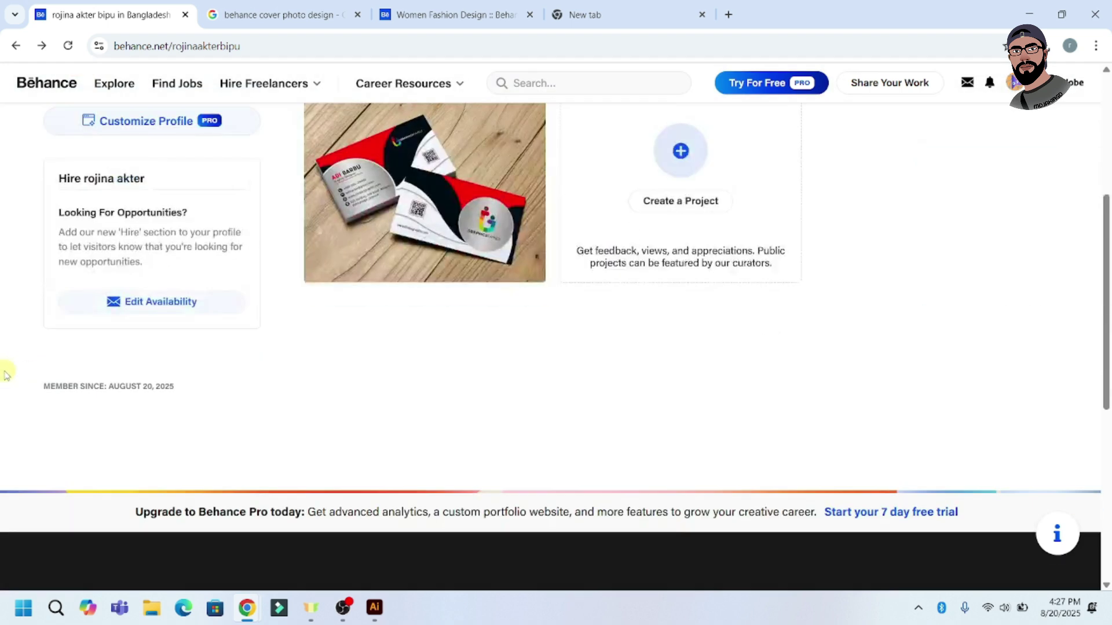
Step: Close the Women Fashion Design example project and return to the own Behance profile page
scroll(5, 359, "up", 4)
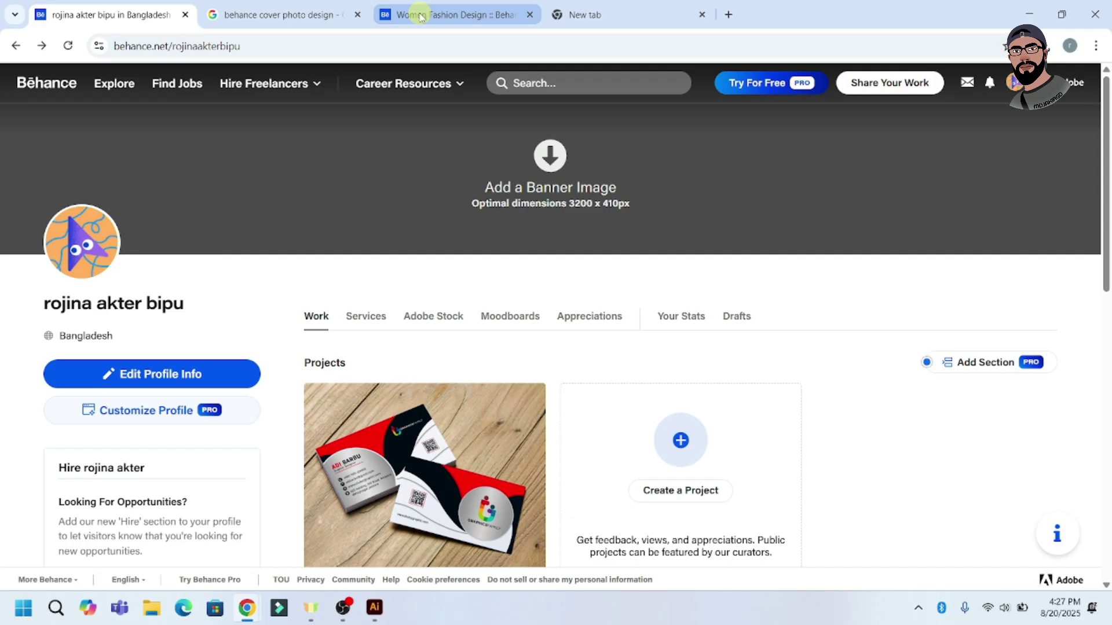
left_click(439, 12)
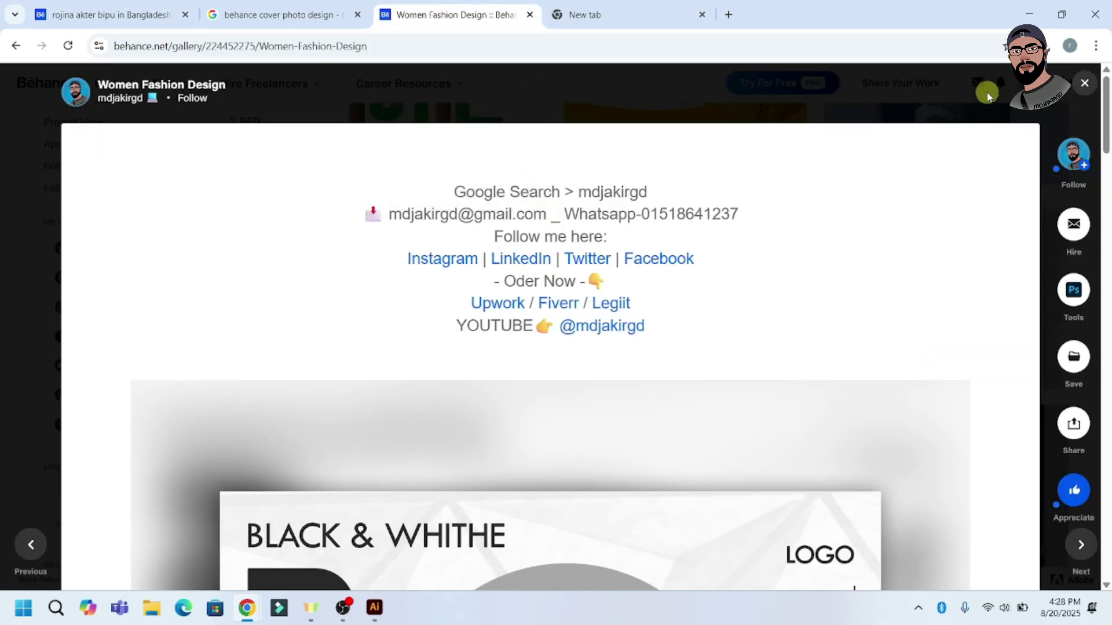
left_click(530, 16)
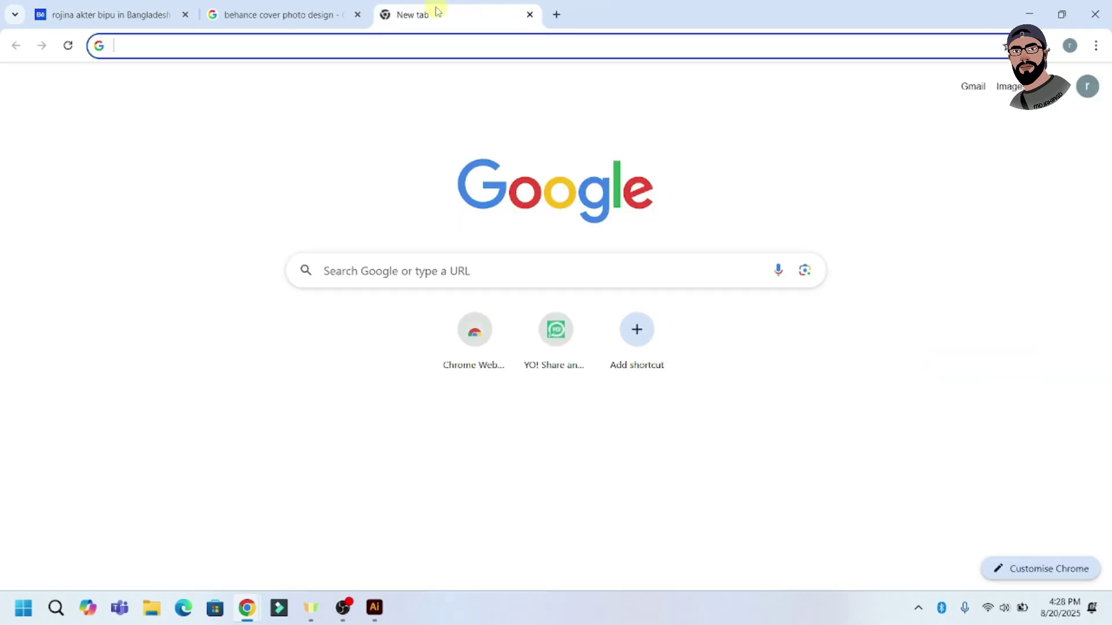
left_click(104, 14)
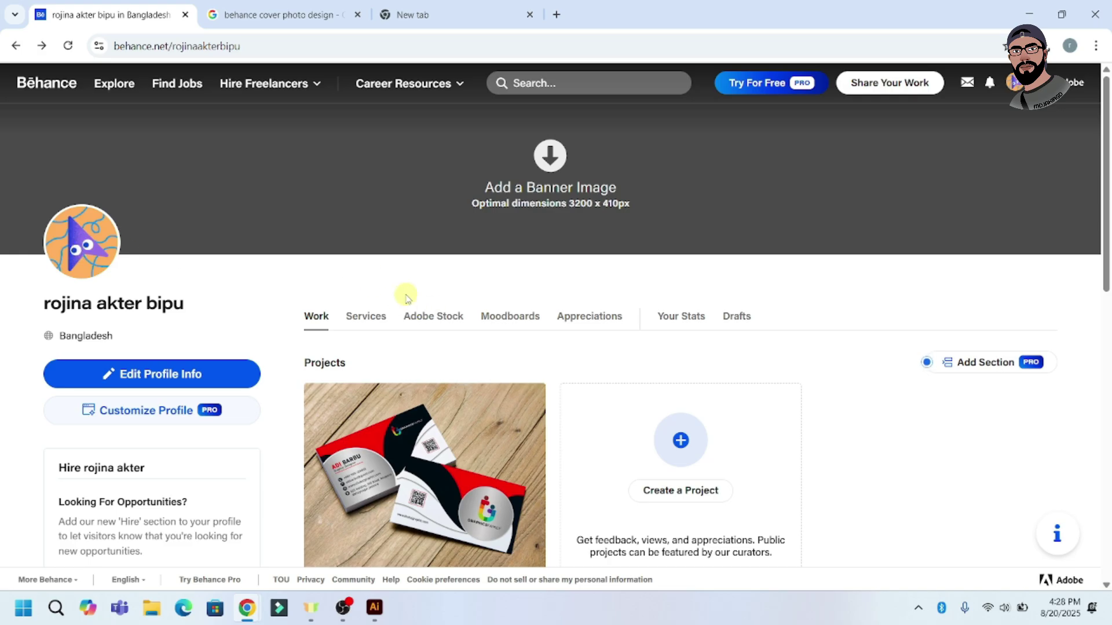
Step: Close the Google Images results for Behance cover photo designs and go back to the own profile page
scroll(822, 310, "down", 3)
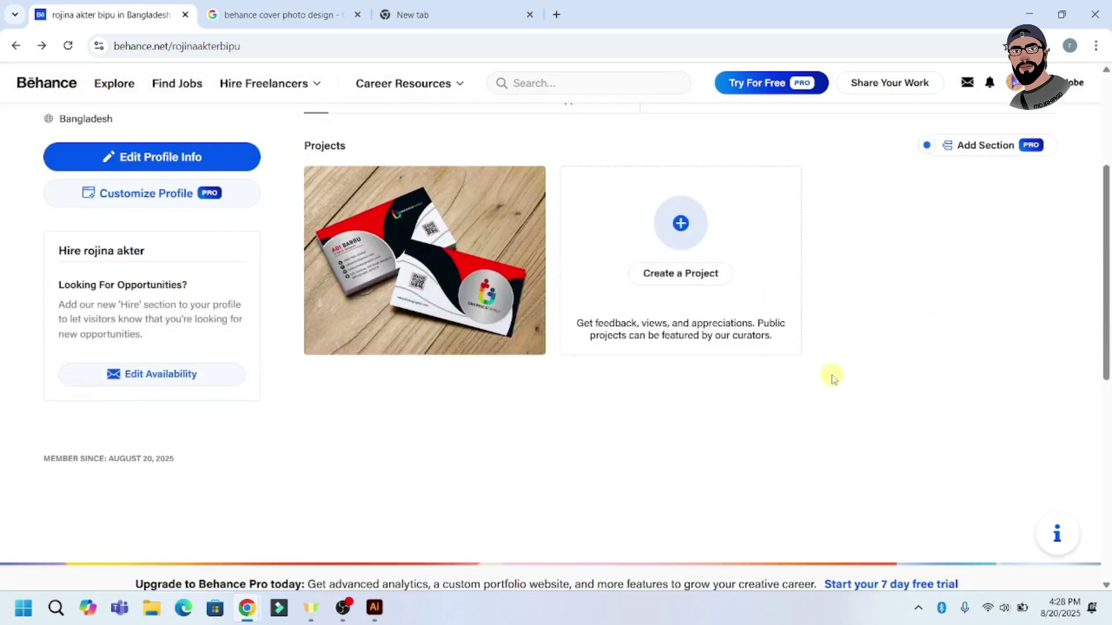
scroll(831, 373, "up", 3)
left_click(253, 13)
left_click(406, 14)
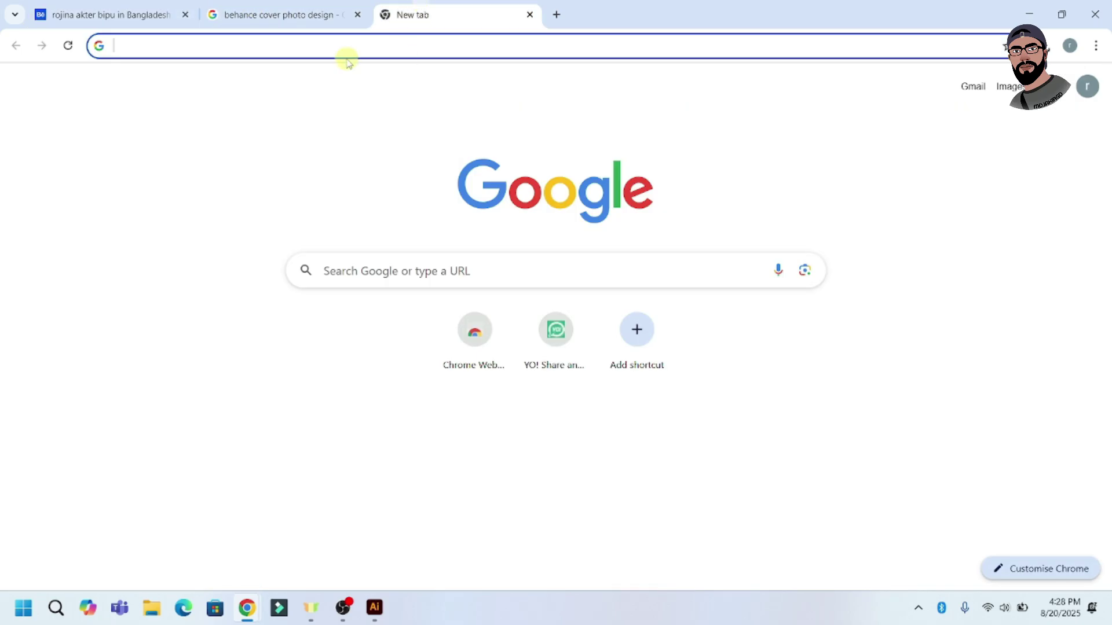
left_click(339, 22)
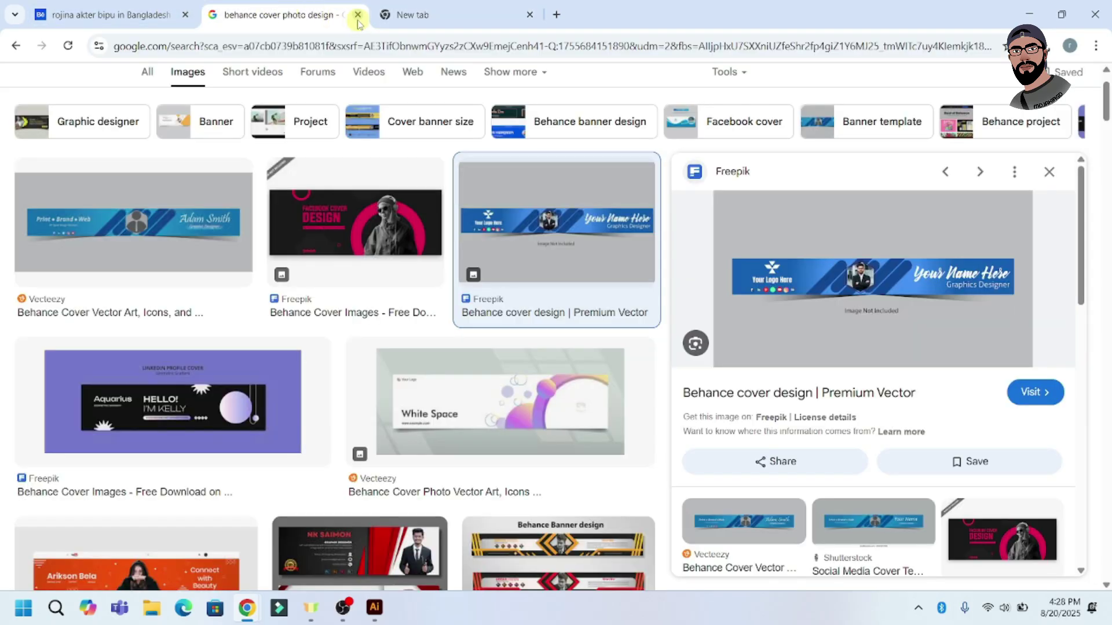
left_click(358, 14)
left_click(131, 13)
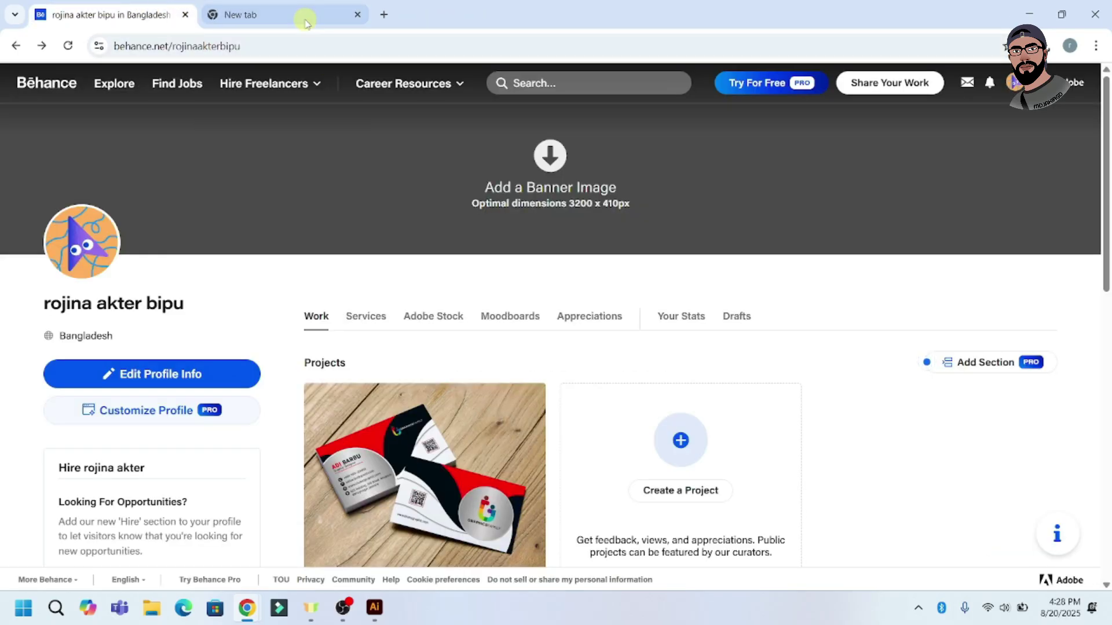
left_click(1029, 13)
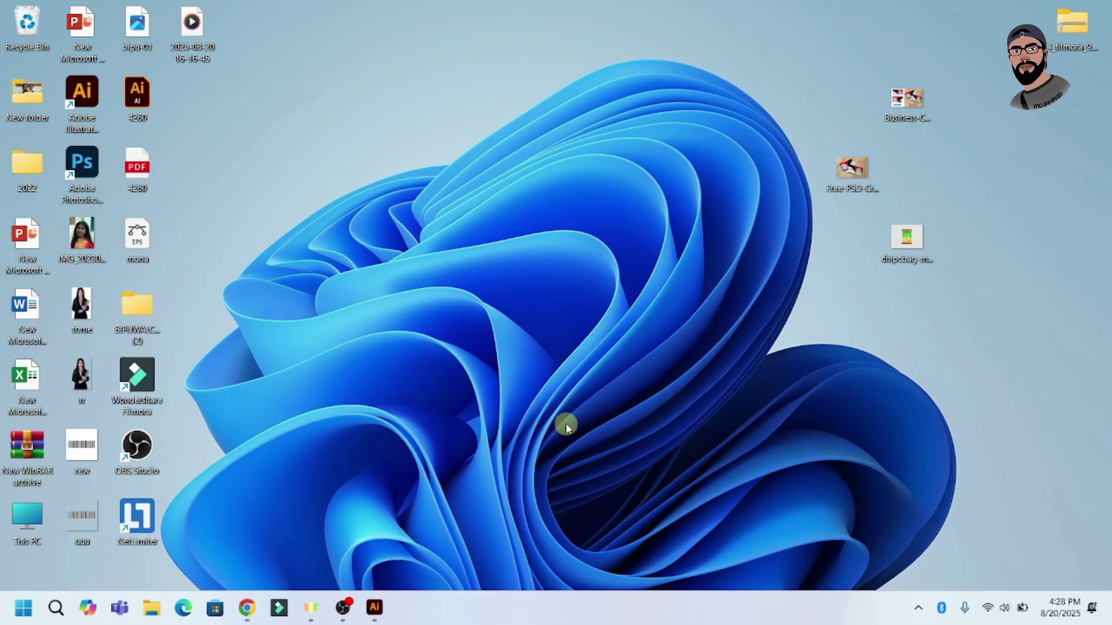
left_click(377, 615)
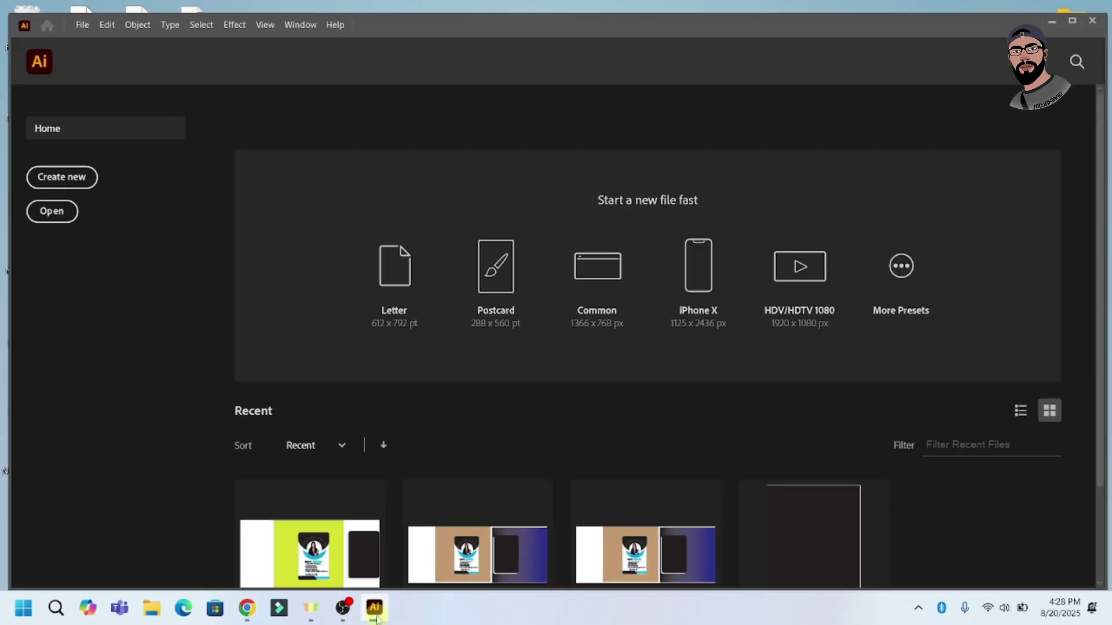
left_click(378, 618)
mouse_move(238, 615)
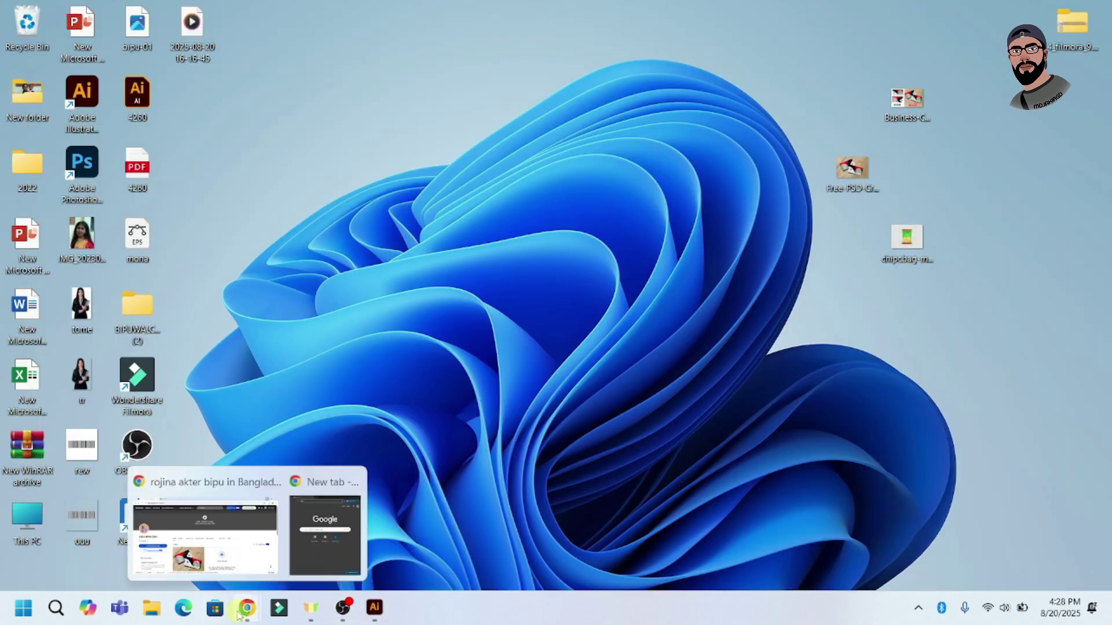
left_click(203, 526)
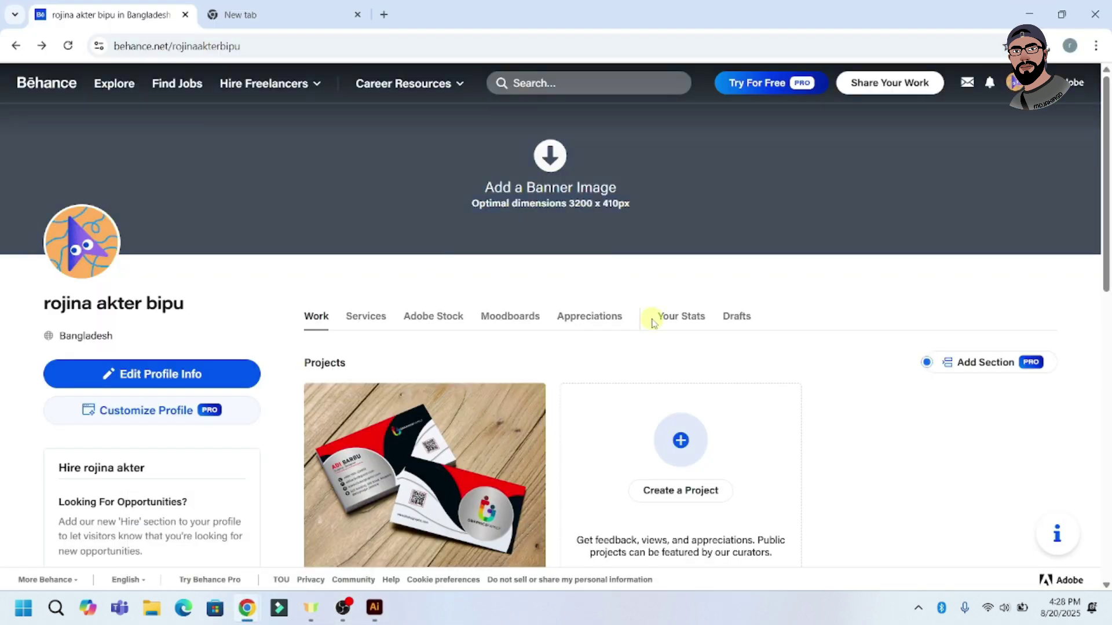